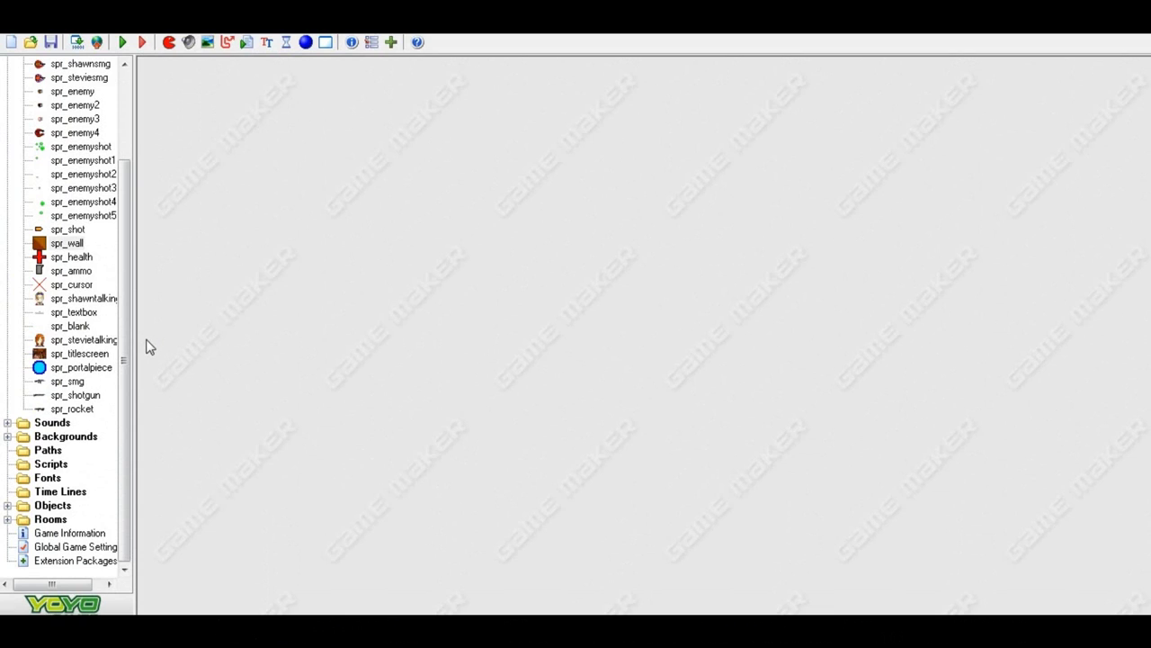
Duplicate the spr_wall sprite and rename the copy spr_wall2
right_click(77, 244)
click(126, 273)
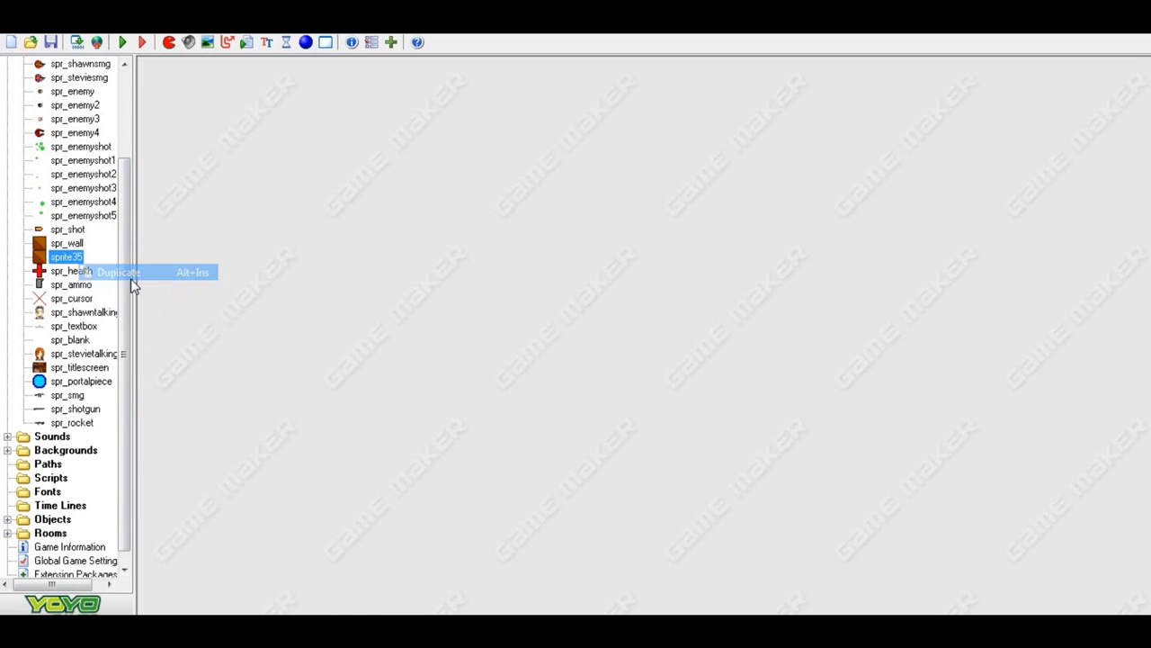
text(s)
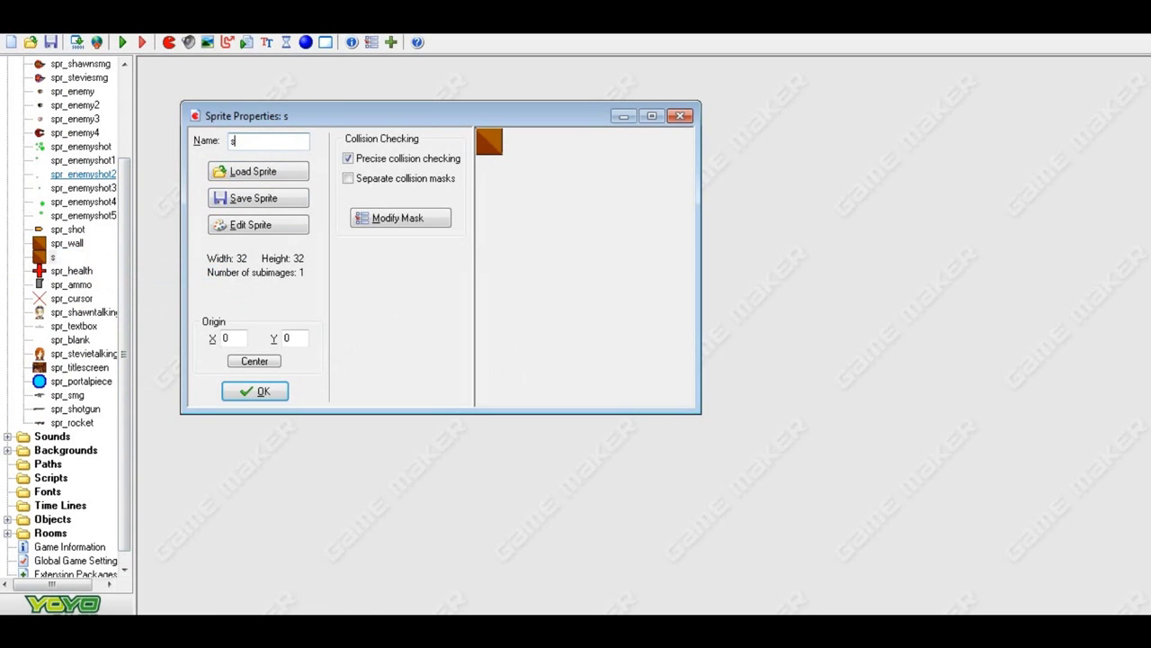
text(pr_wall2)
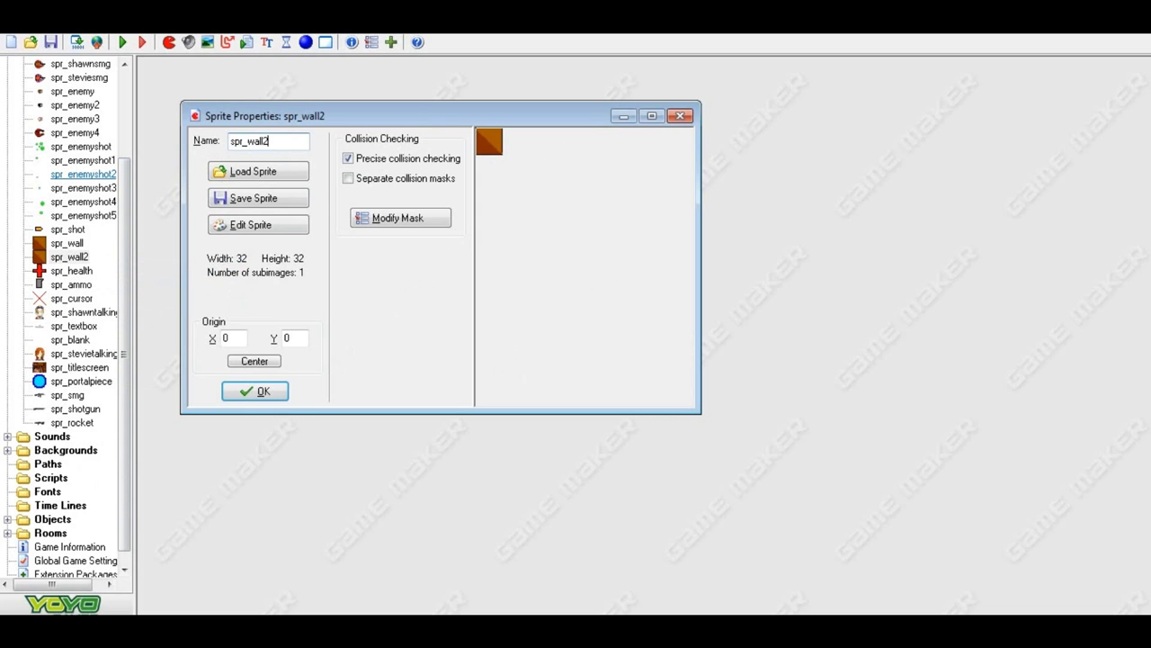
Zoom into spr_wall2's image 0 and paint over the stray pixel at the diagonal's bottom-right end
click(245, 226)
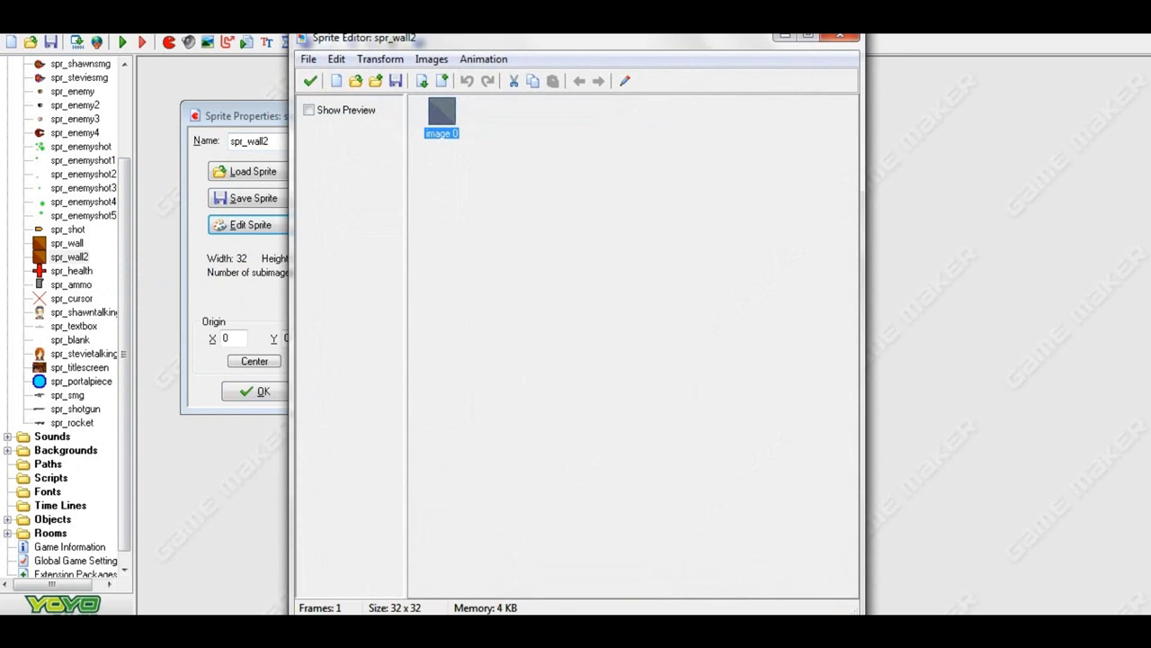
click(627, 81)
click(565, 64)
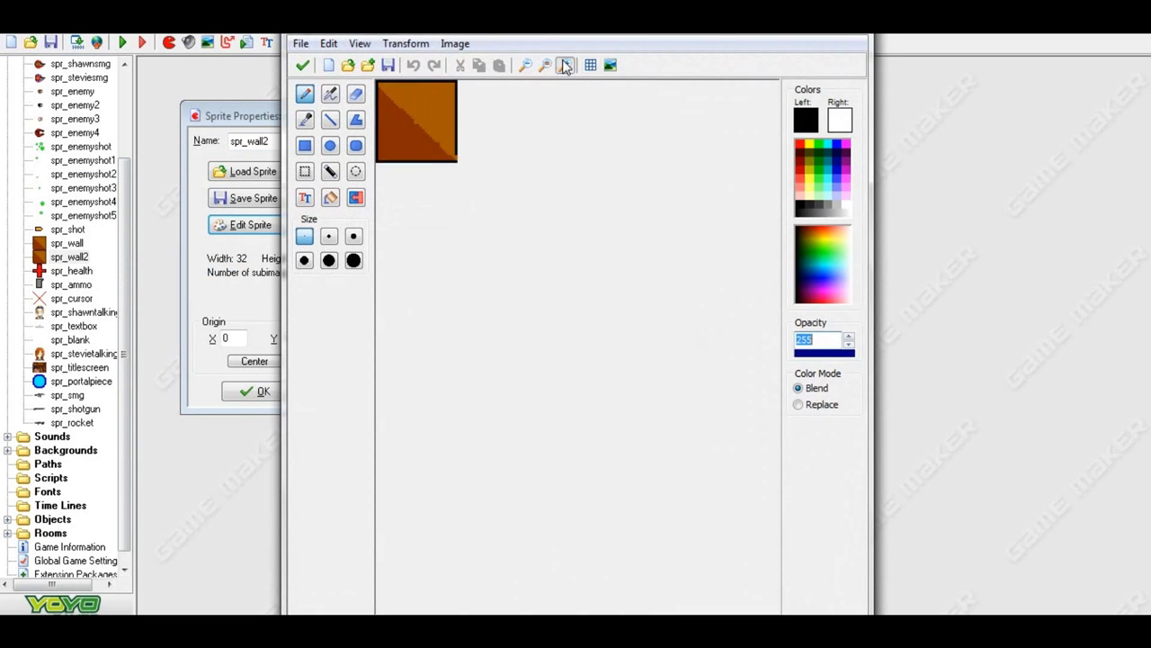
click(565, 64)
click(565, 64)
click(564, 64)
click(564, 65)
click(565, 64)
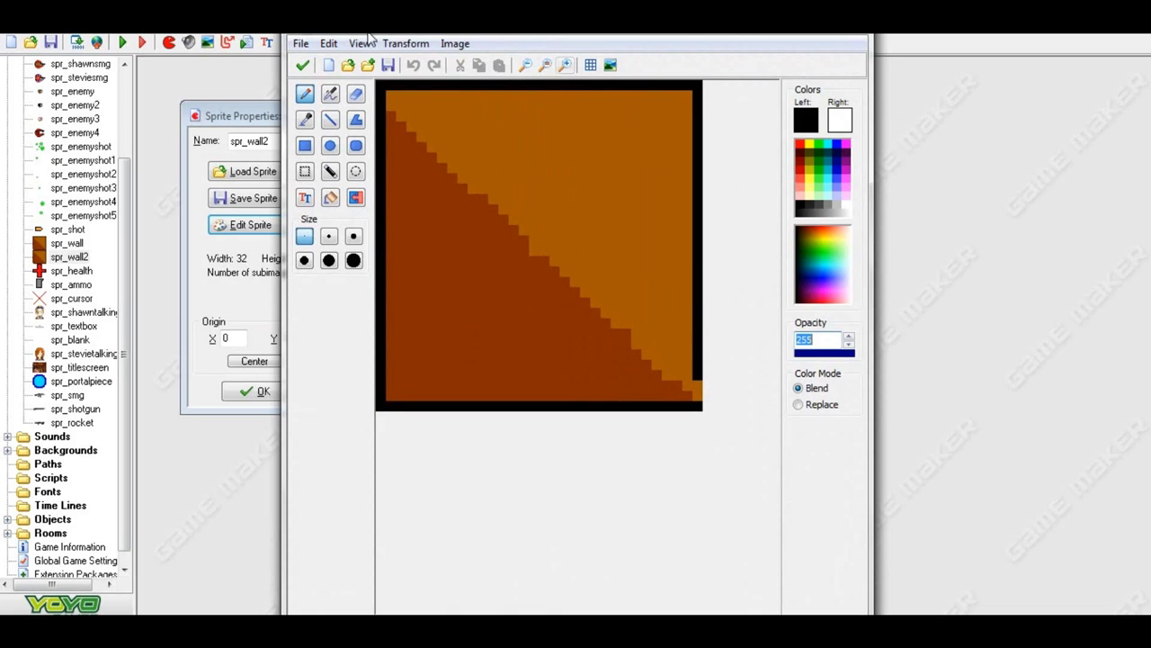
click(699, 386)
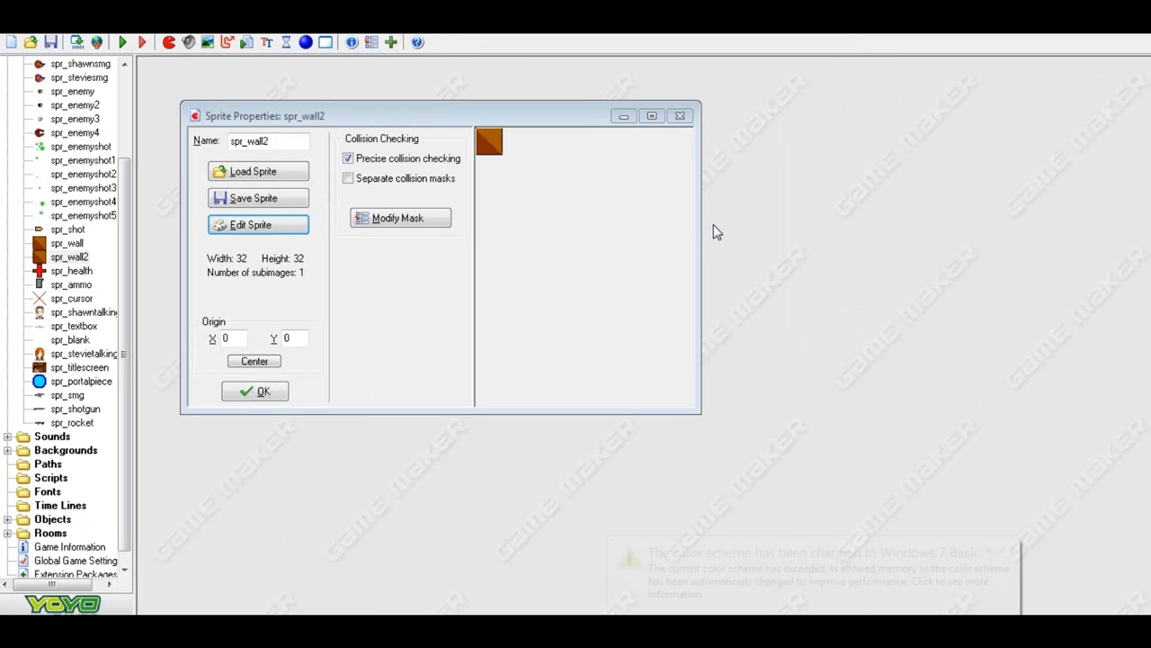
Dismiss the colour notice, reopen spr_wall2's image, and settle on light grey as the drawing colour
click(1003, 550)
click(268, 230)
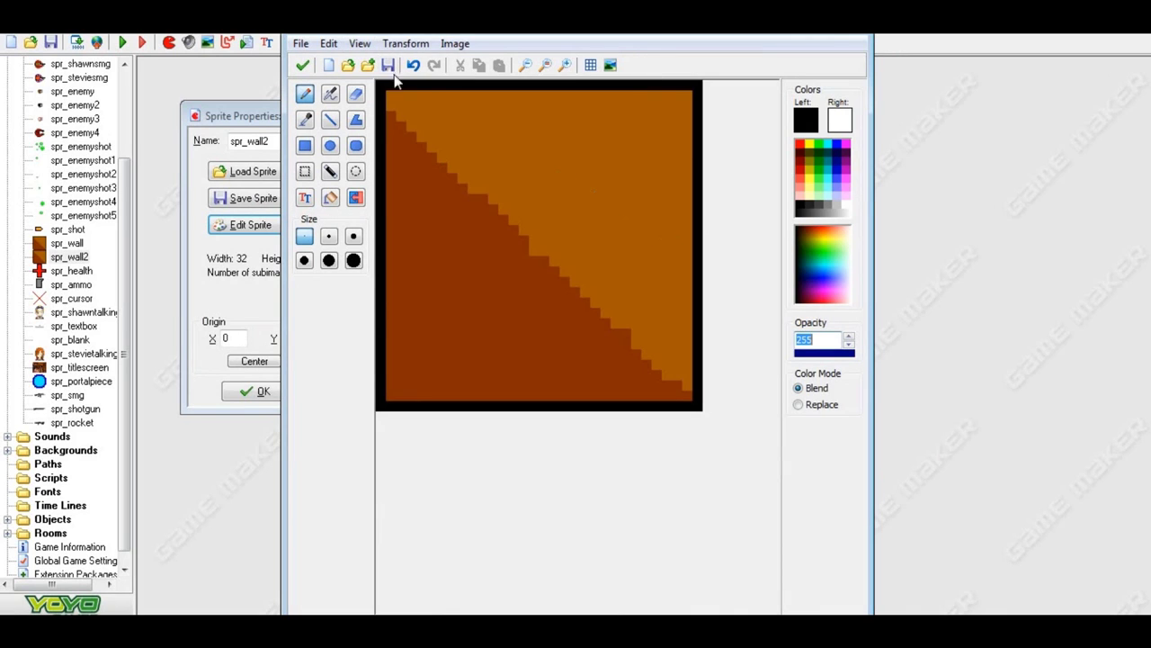
click(830, 188)
drag(806, 298, 853, 221)
click(847, 241)
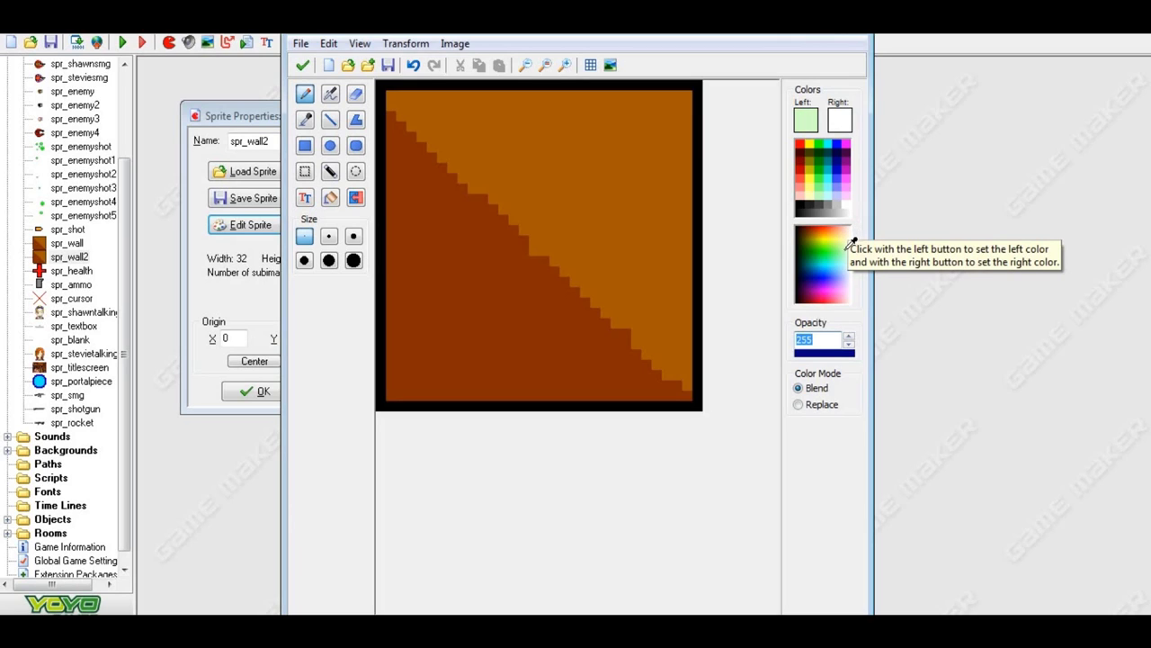
click(848, 257)
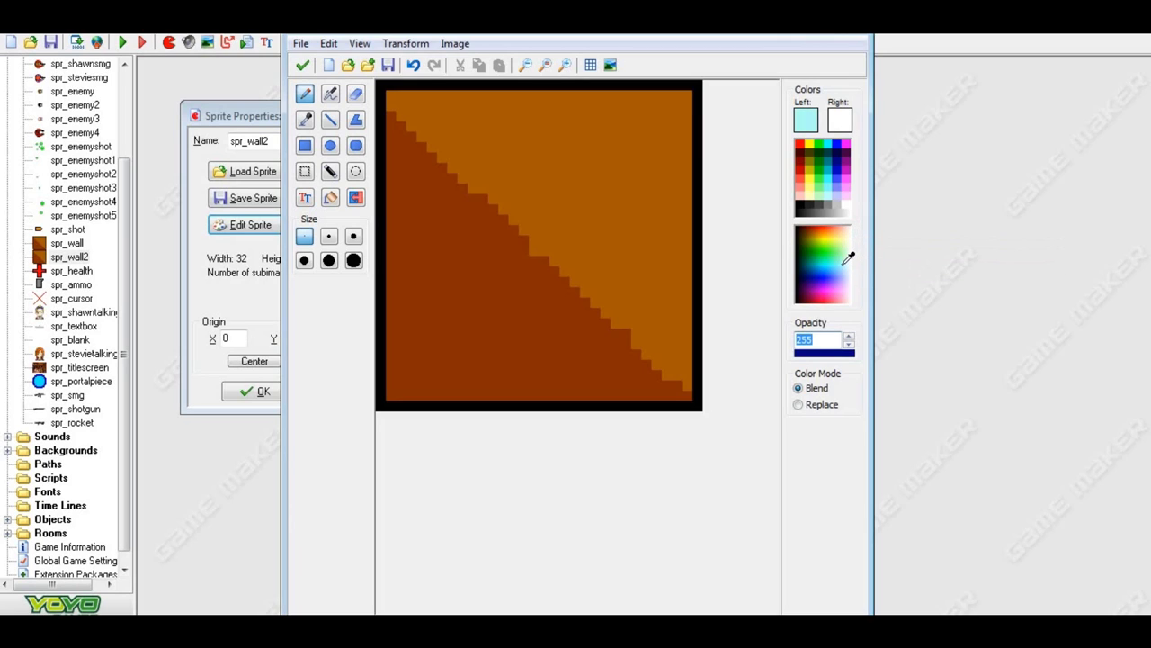
click(851, 242)
mouse_move(845, 231)
mouse_down()
mouse_move(809, 221)
mouse_move(808, 283)
mouse_move(853, 294)
mouse_move(842, 295)
mouse_move(849, 254)
mouse_up()
click(837, 203)
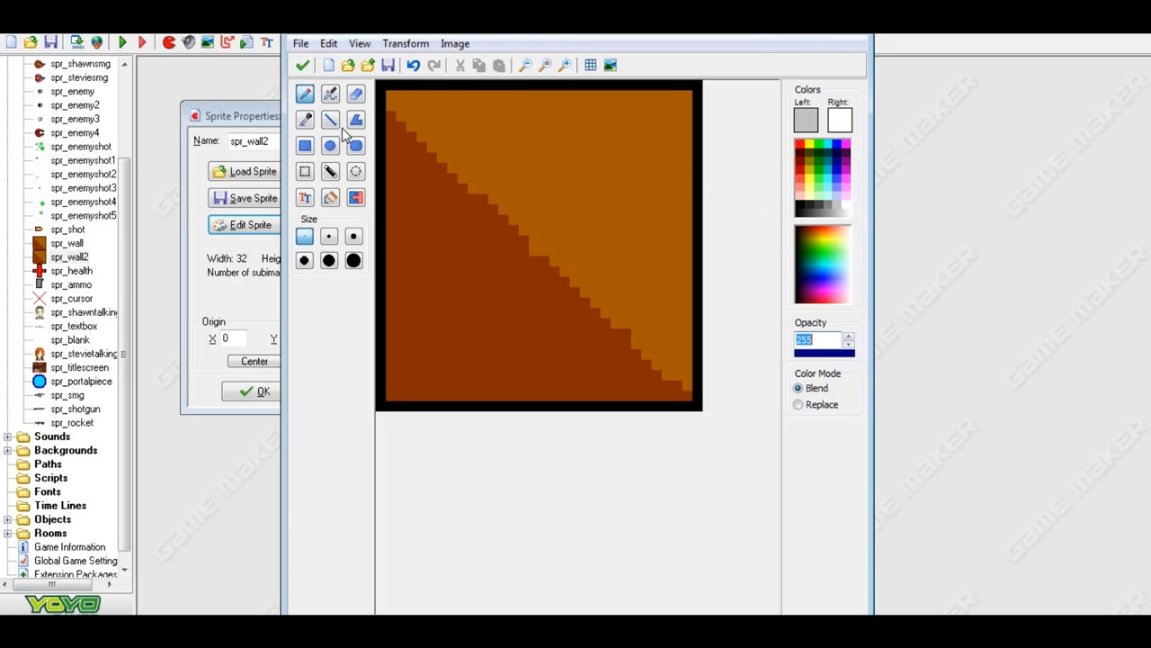
Flood-fill the upper triangle light grey and the lower triangle medium grey
click(330, 197)
click(639, 176)
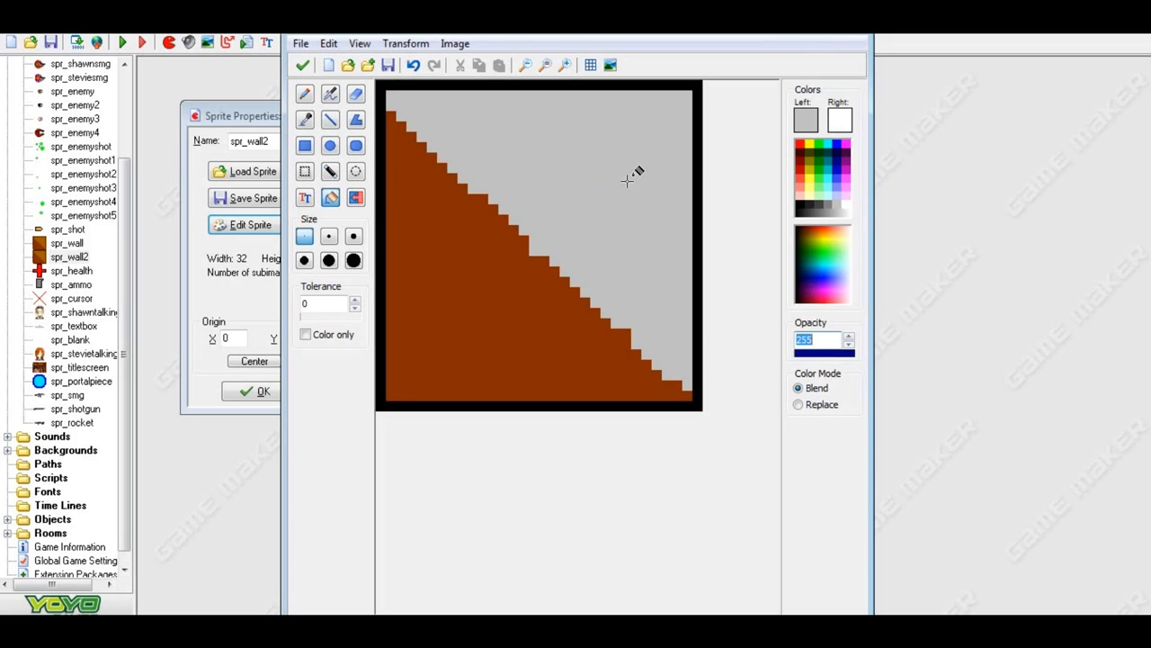
click(826, 203)
click(488, 303)
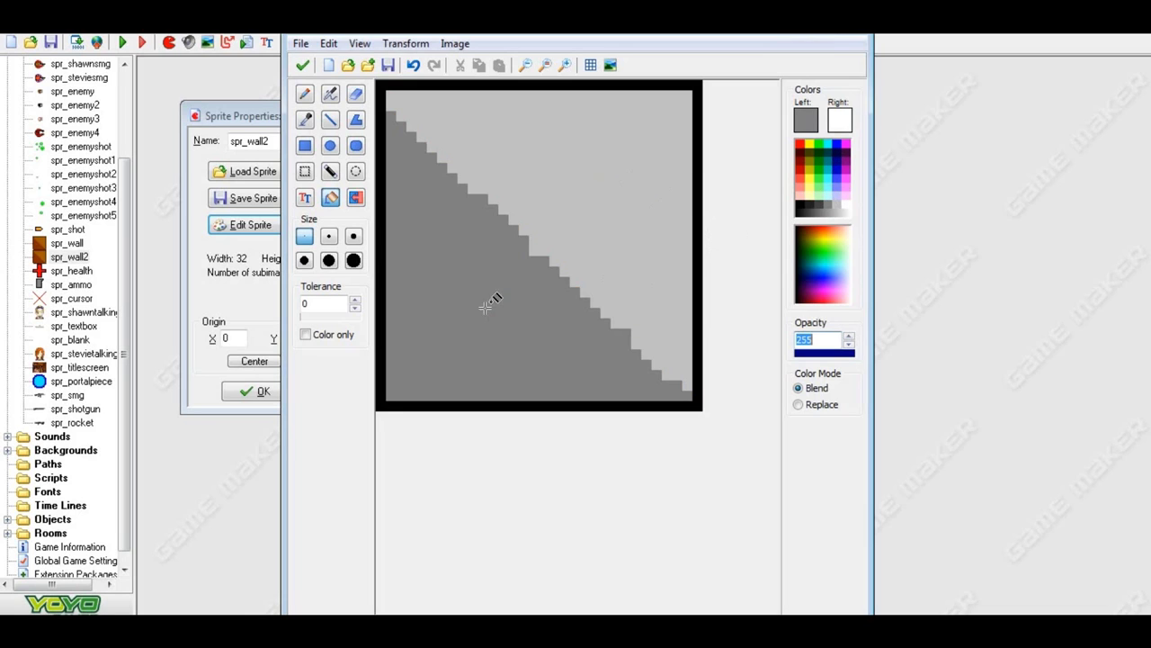
Close the image and sprite editors and confirm spr_wall2's properties
click(302, 65)
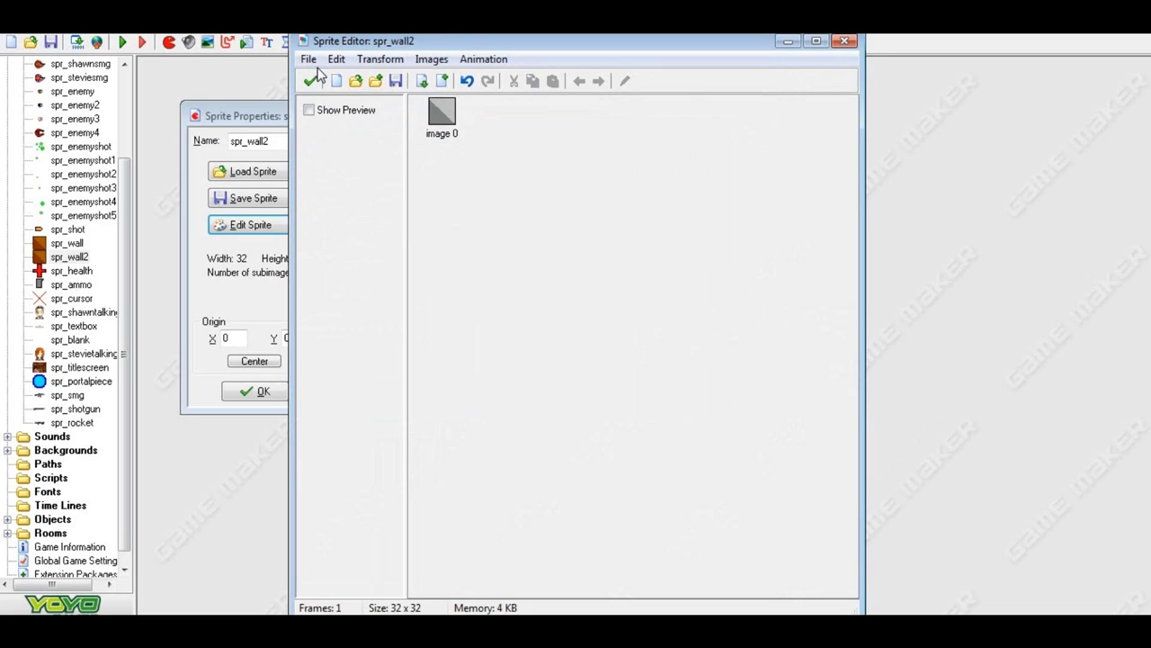
click(311, 82)
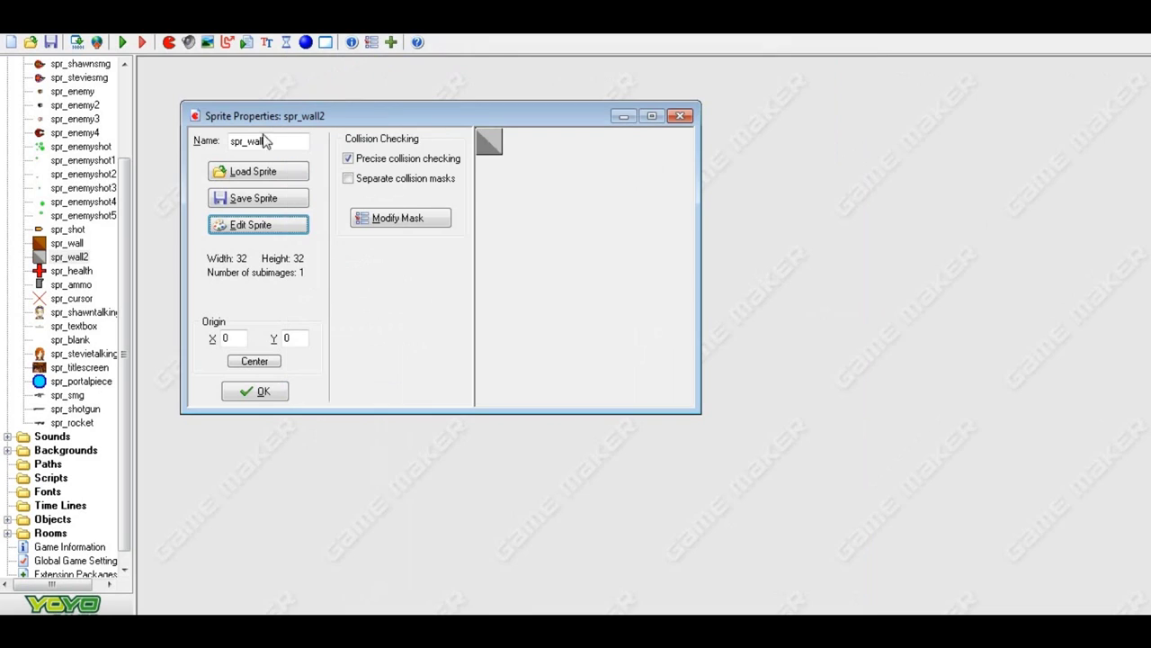
click(254, 391)
drag(129, 372, 141, 146)
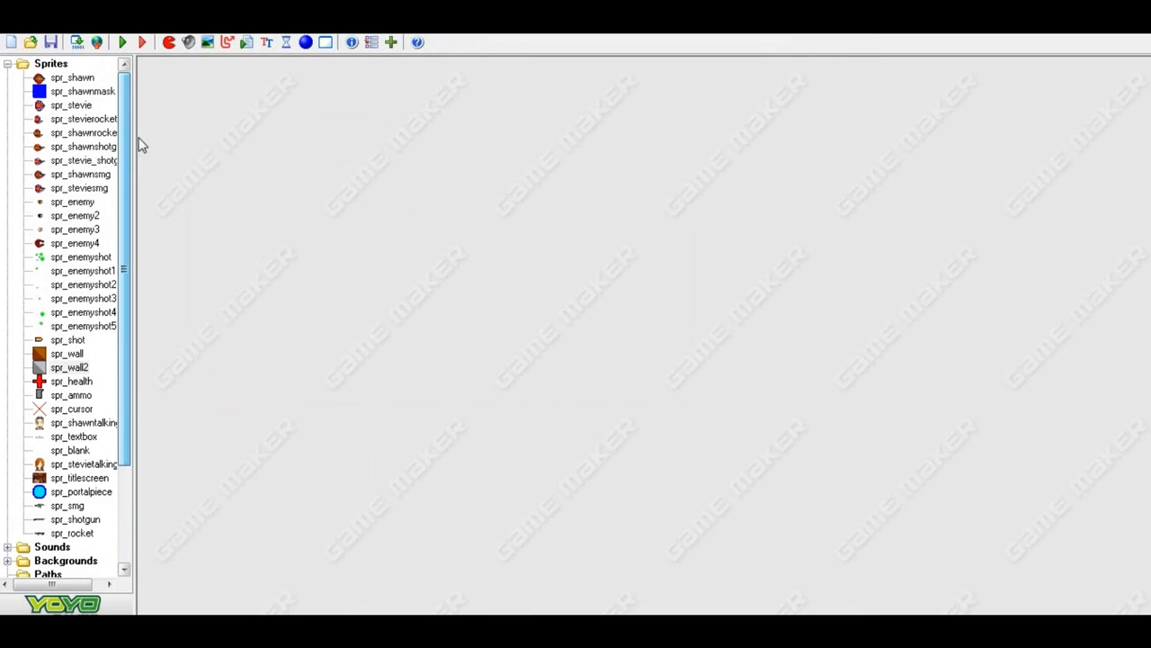
Open the Level 1 room maximized with its grid hidden
double_click(57, 68)
double_click(51, 174)
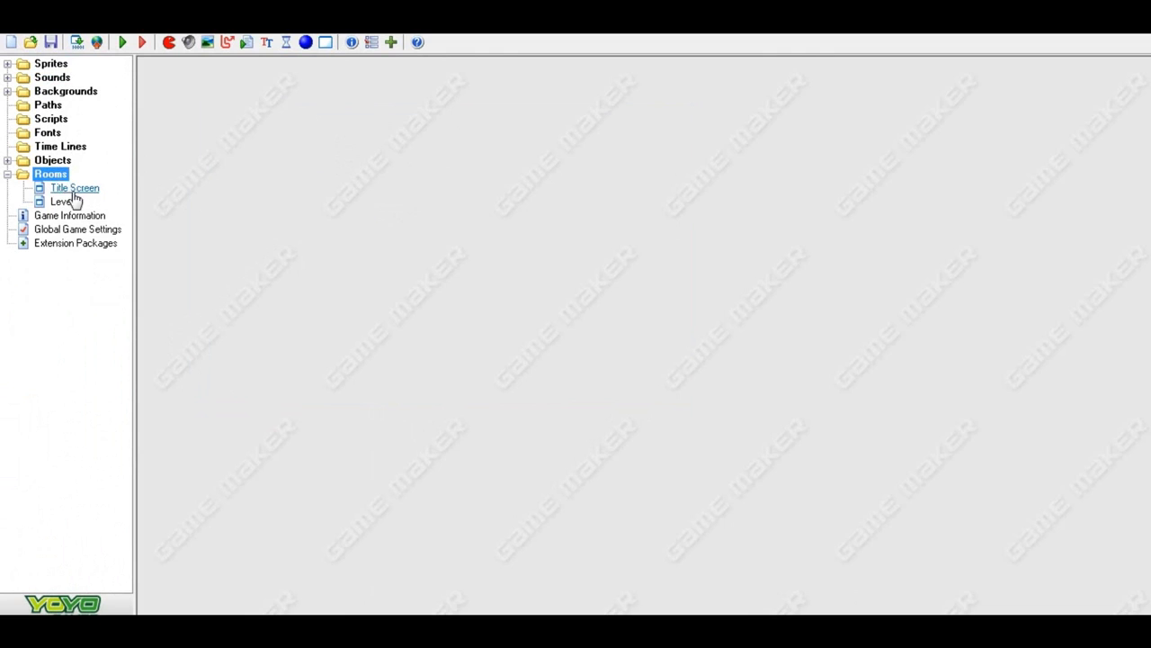
double_click(65, 202)
click(702, 138)
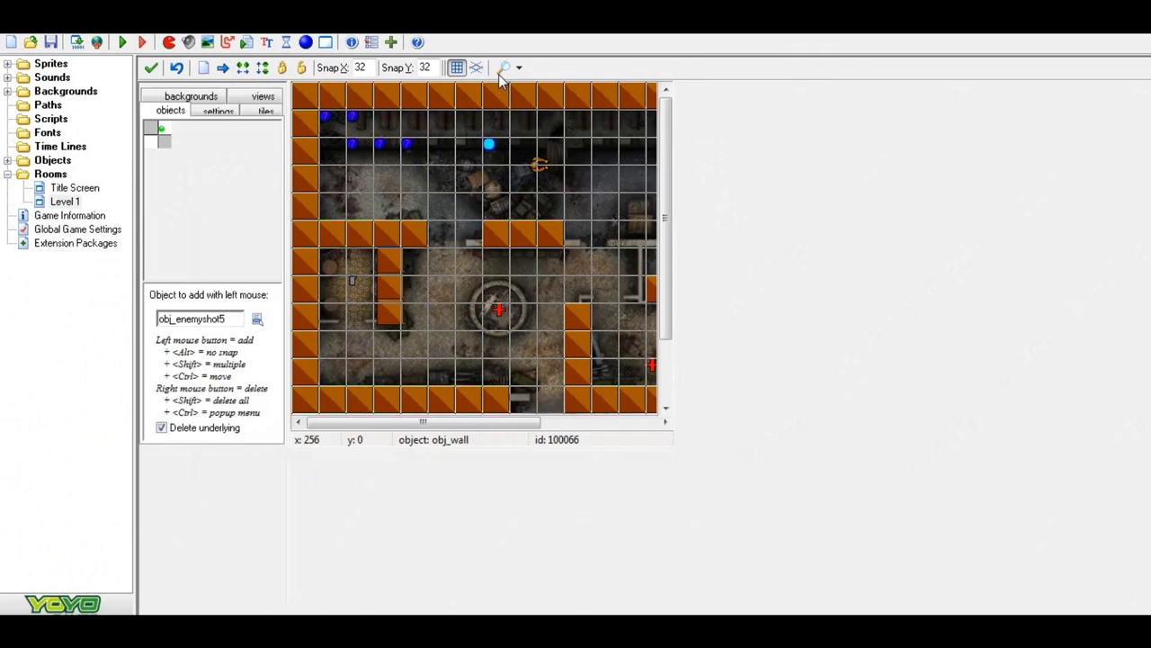
click(456, 69)
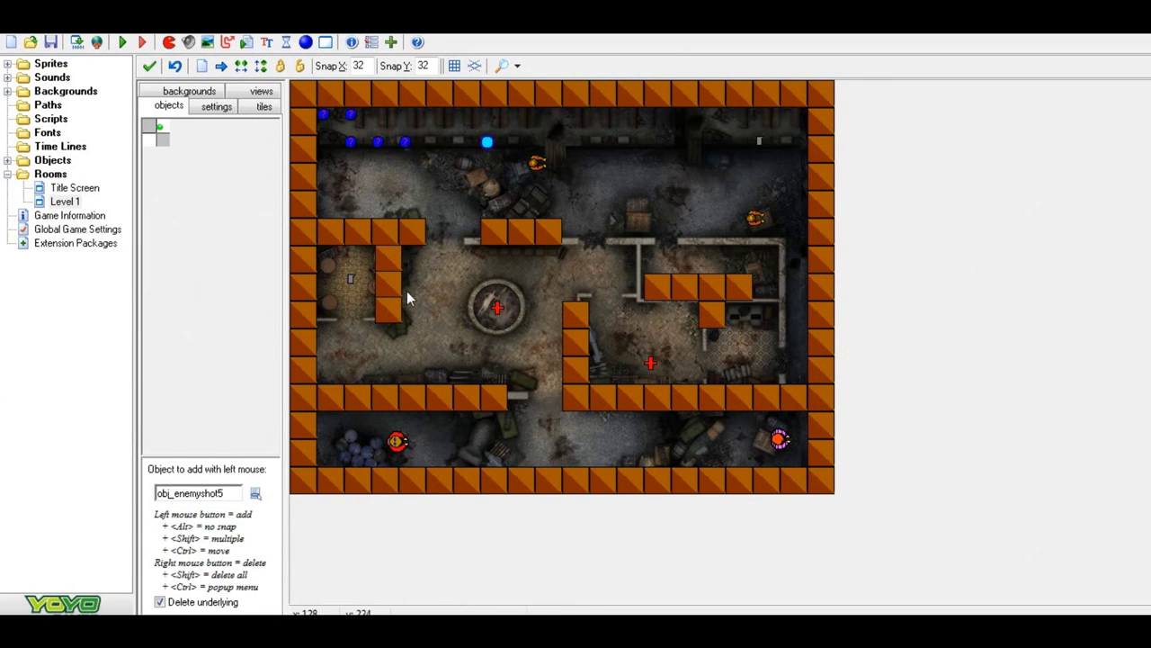
Show the room's object picker and expand the Objects folder
click(196, 191)
click(177, 143)
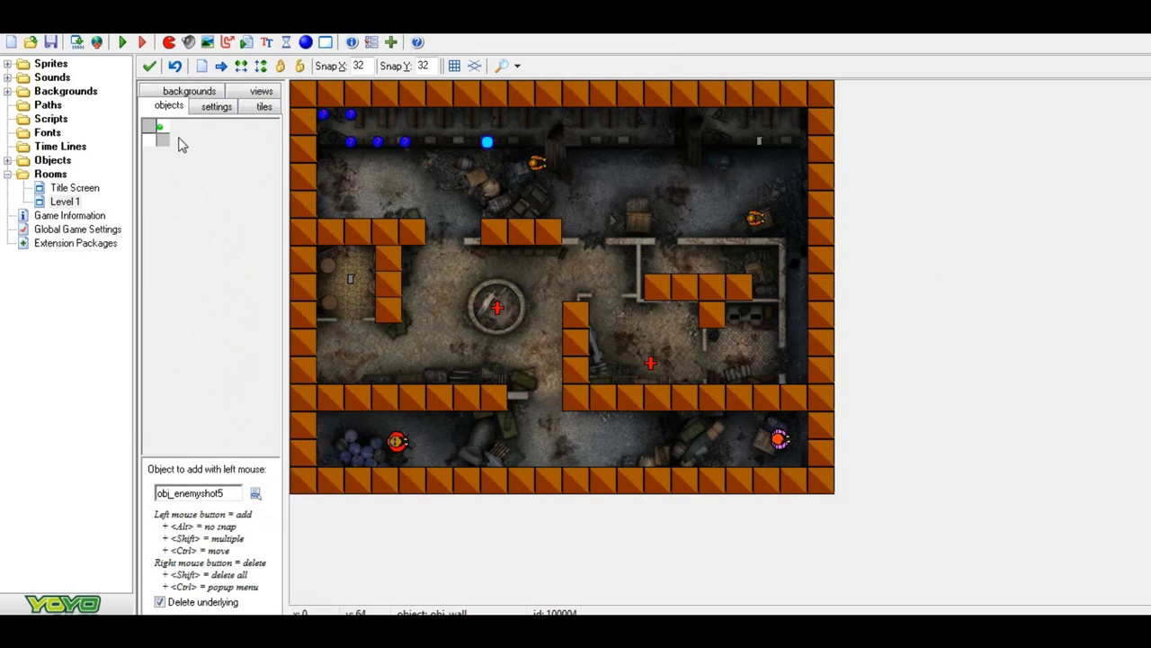
click(178, 141)
click(54, 160)
double_click(54, 160)
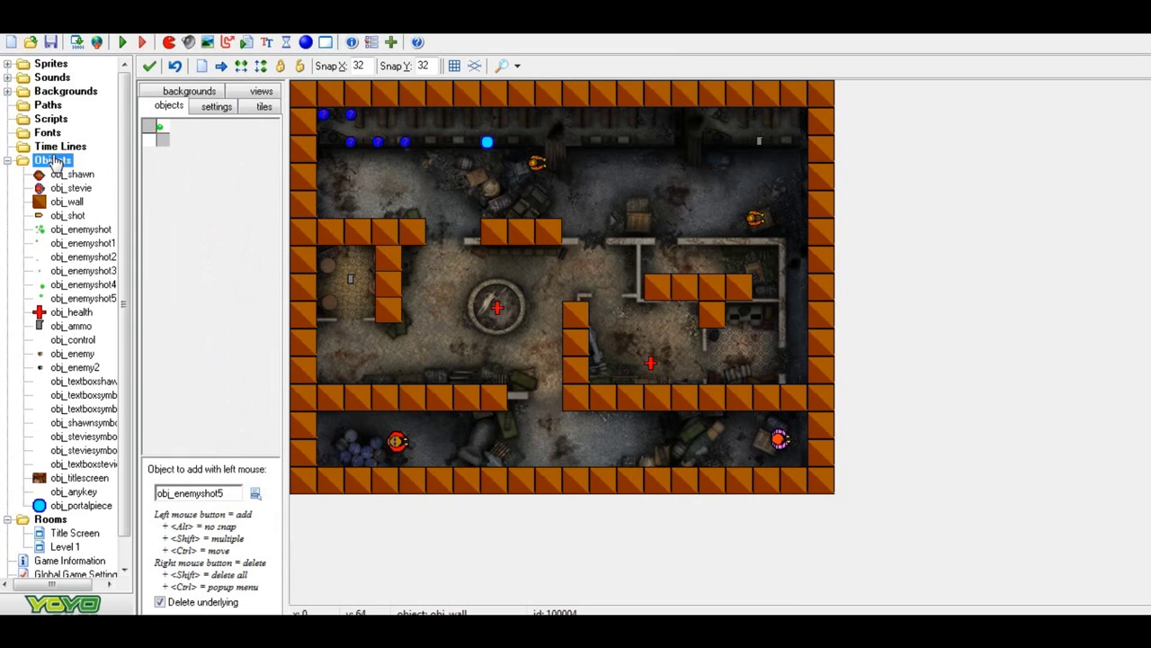
Duplicate obj_wall as obj_wall2 and assign it the spr_wall2 sprite
click(78, 199)
right_click(74, 202)
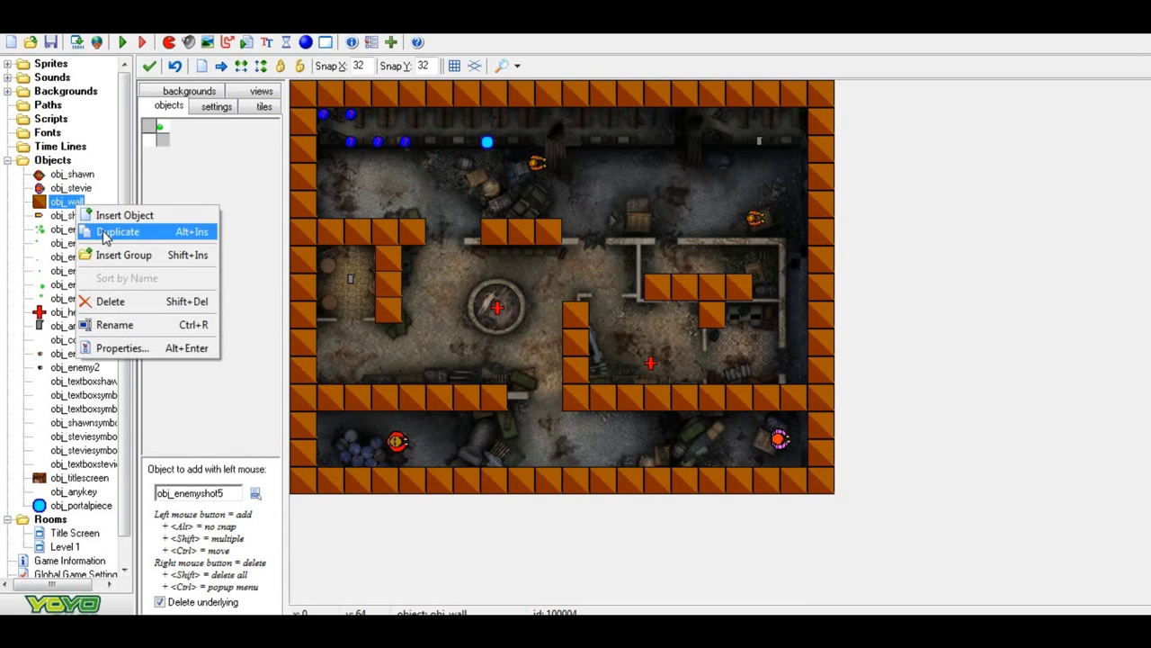
click(103, 229)
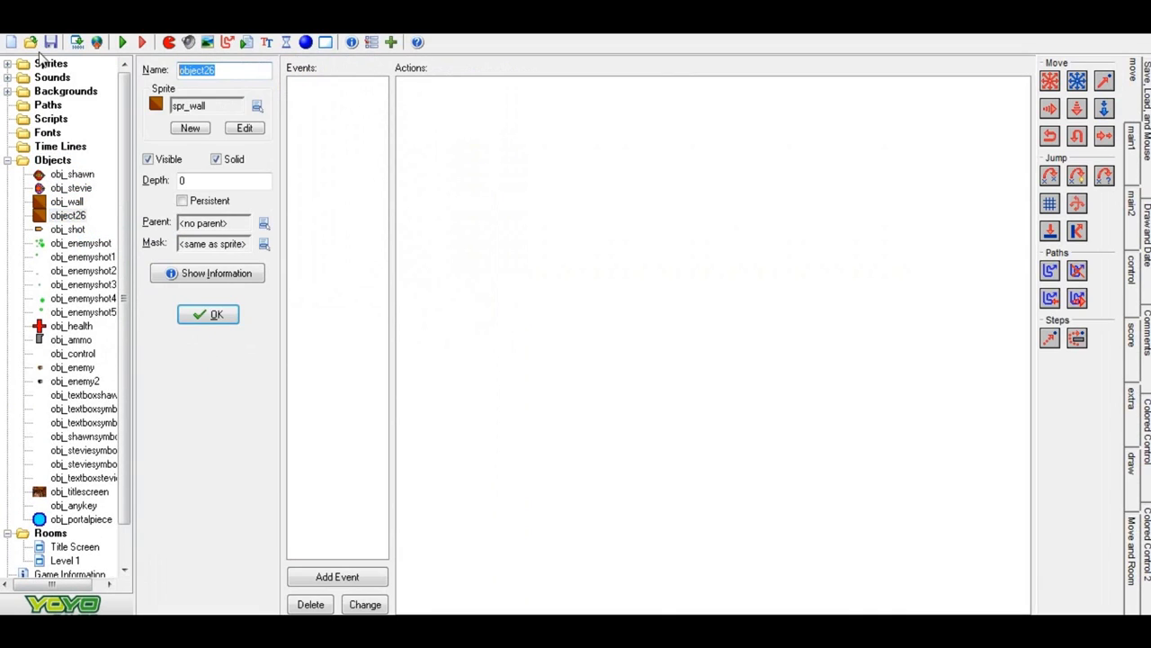
text(obj_wall)
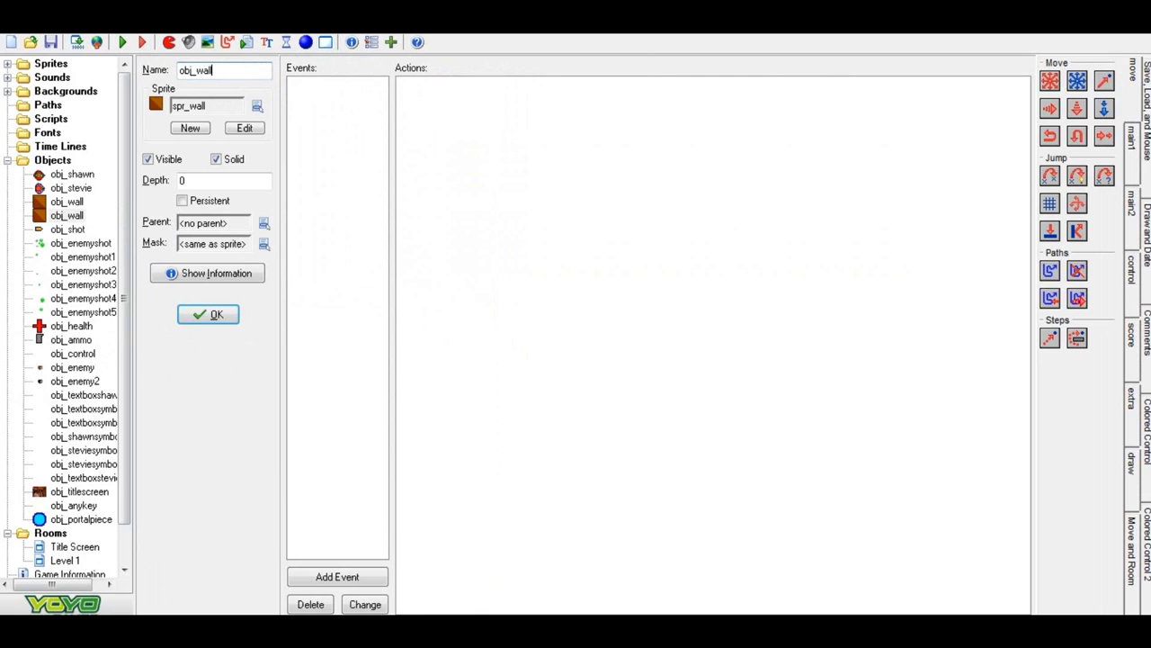
click(257, 106)
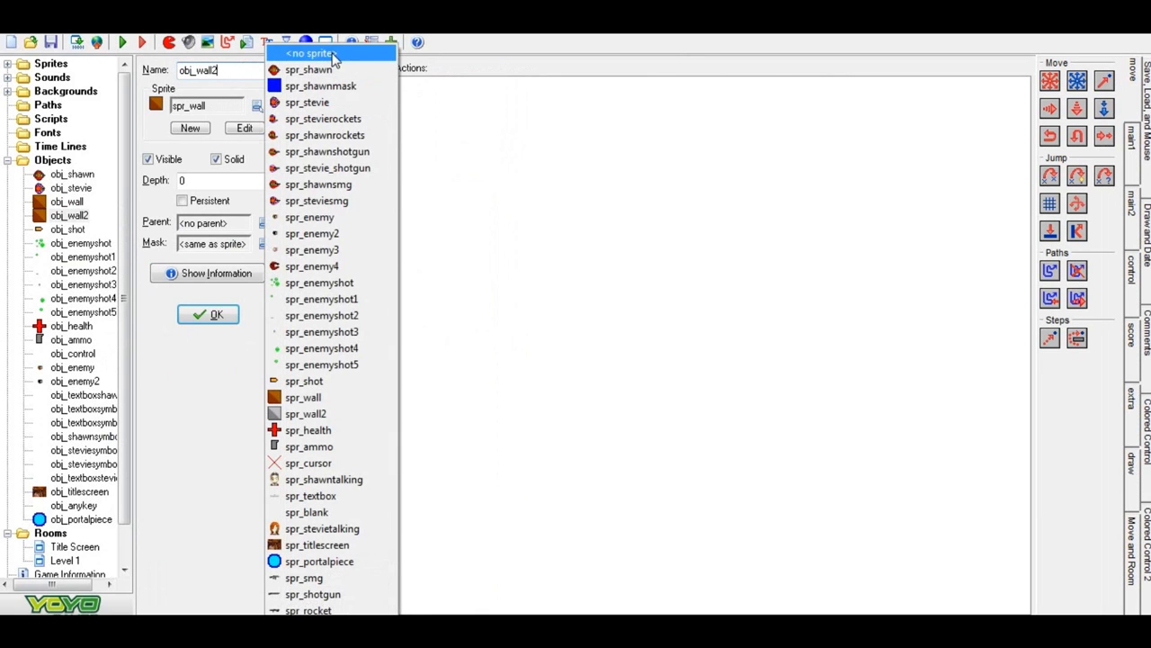
click(305, 414)
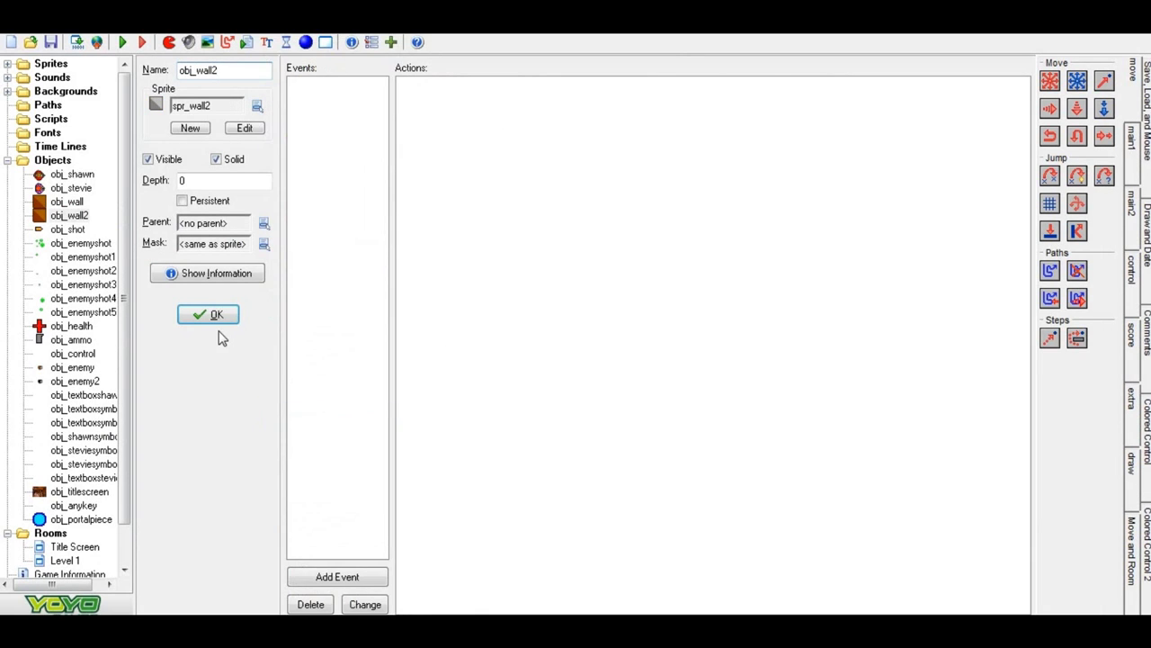
click(216, 315)
click(148, 237)
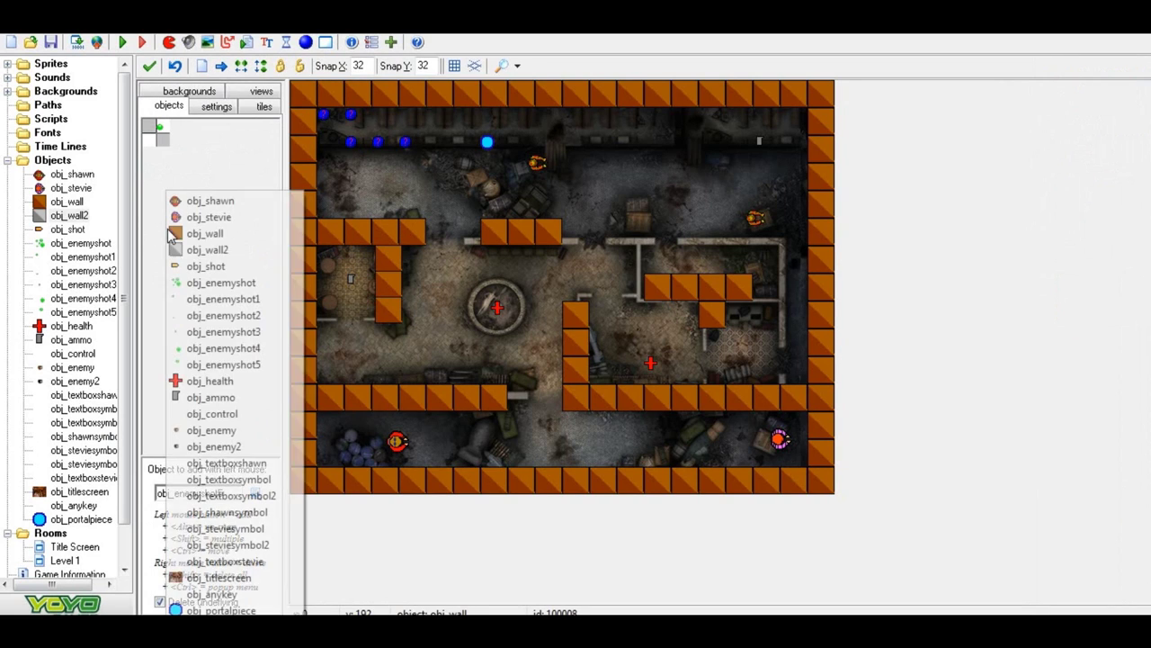
Place grey obj_wall2 blocks at both ends of the upper middle wall and the bottom-left corner
click(211, 250)
click(411, 259)
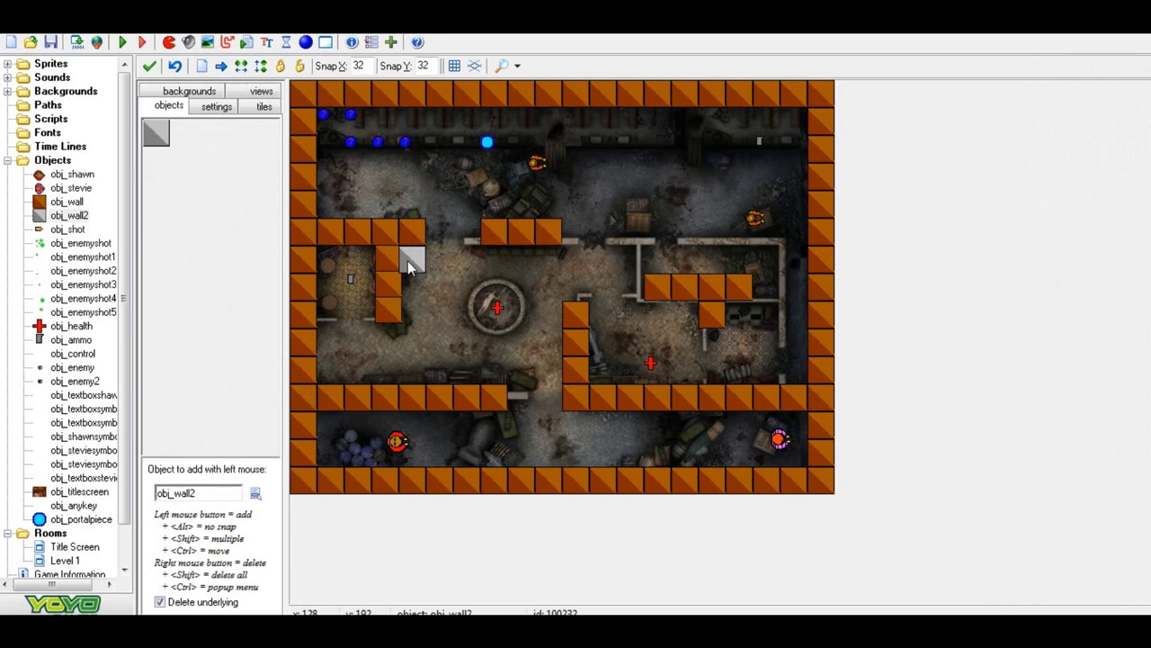
ctrl+drag(411, 256, 470, 239)
click(567, 235)
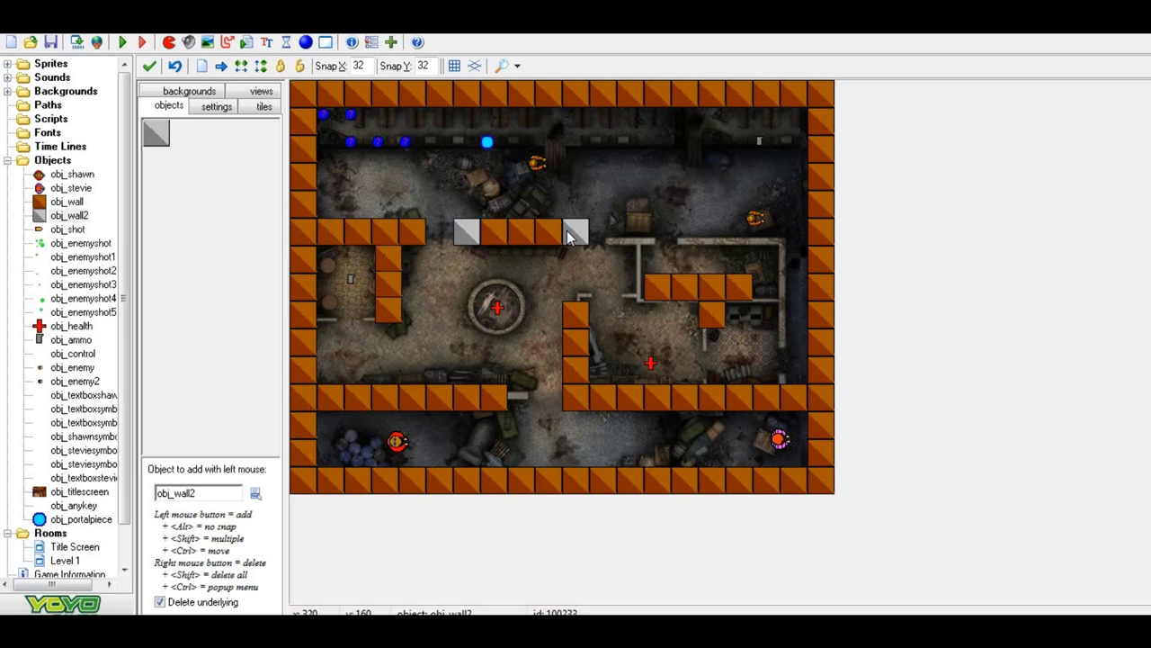
click(390, 313)
ctrl+drag(394, 311, 313, 478)
Make the bottom-right, top-right and top-left corners and the hanging block's tip grey, then close the room
click(821, 482)
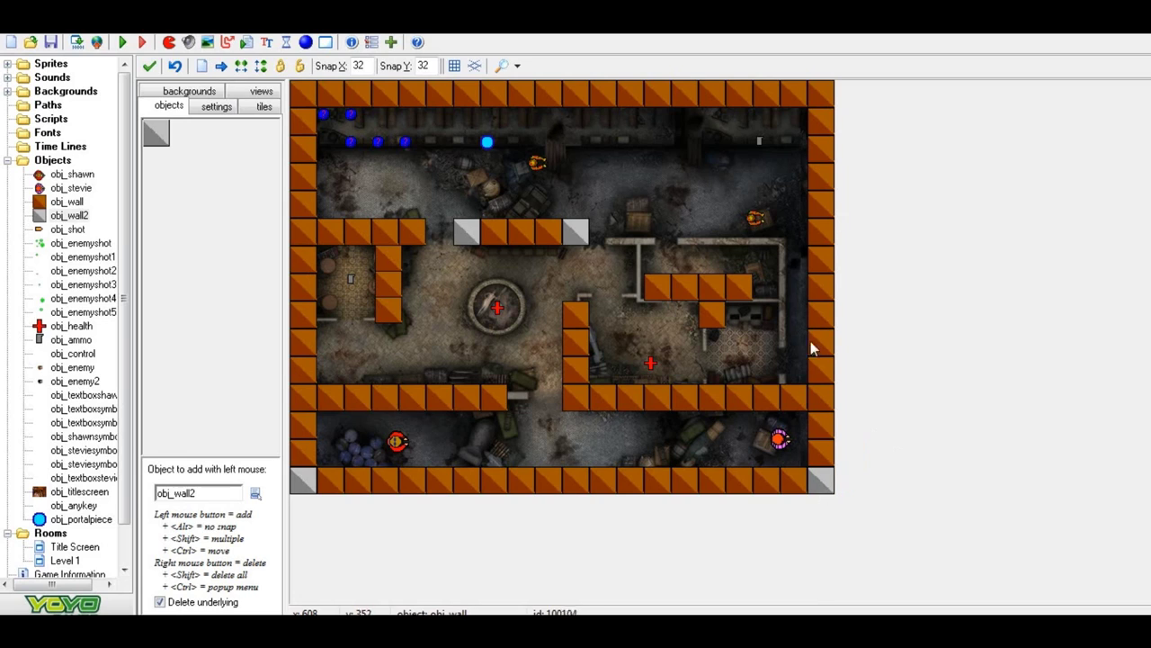
click(821, 93)
click(305, 101)
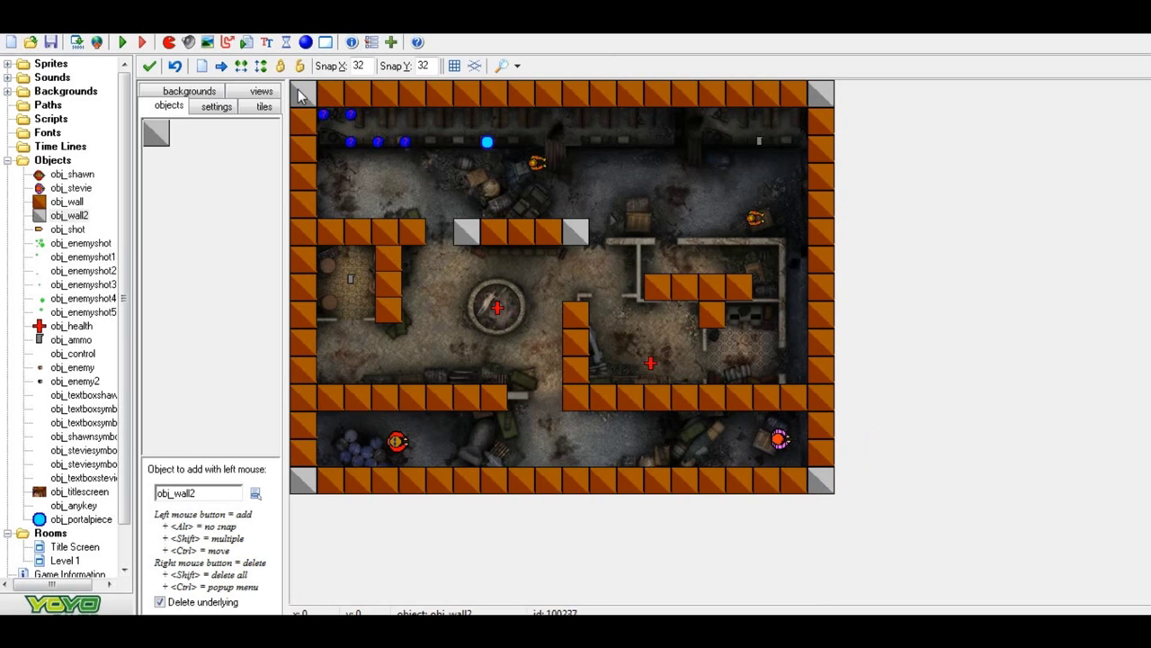
click(710, 312)
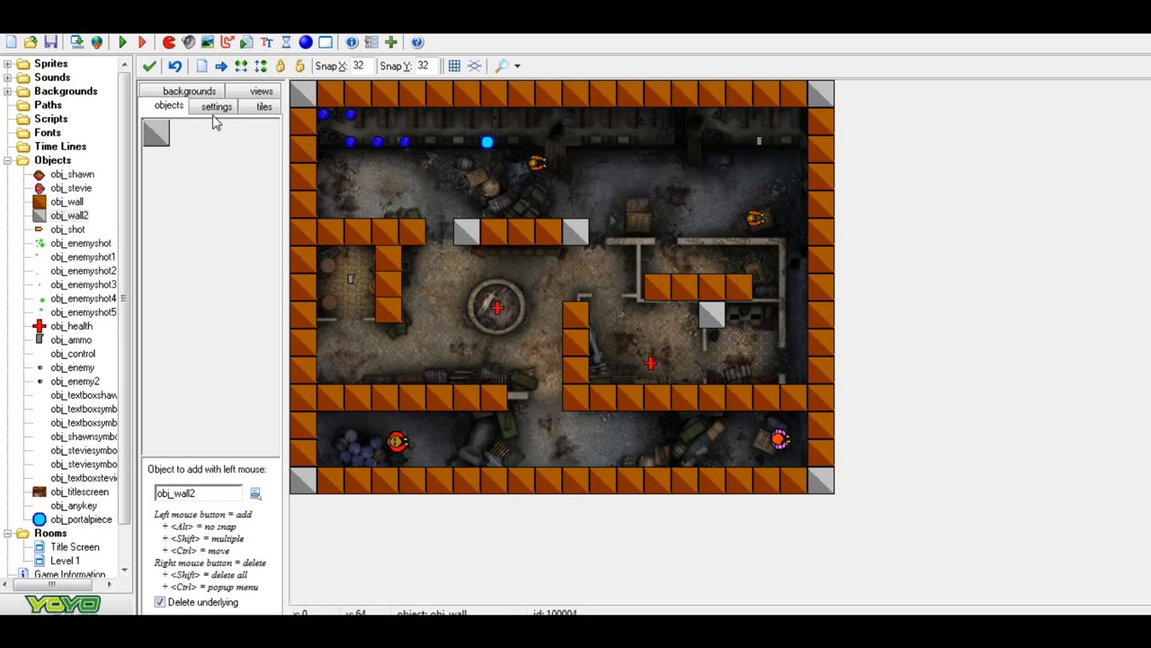
click(149, 67)
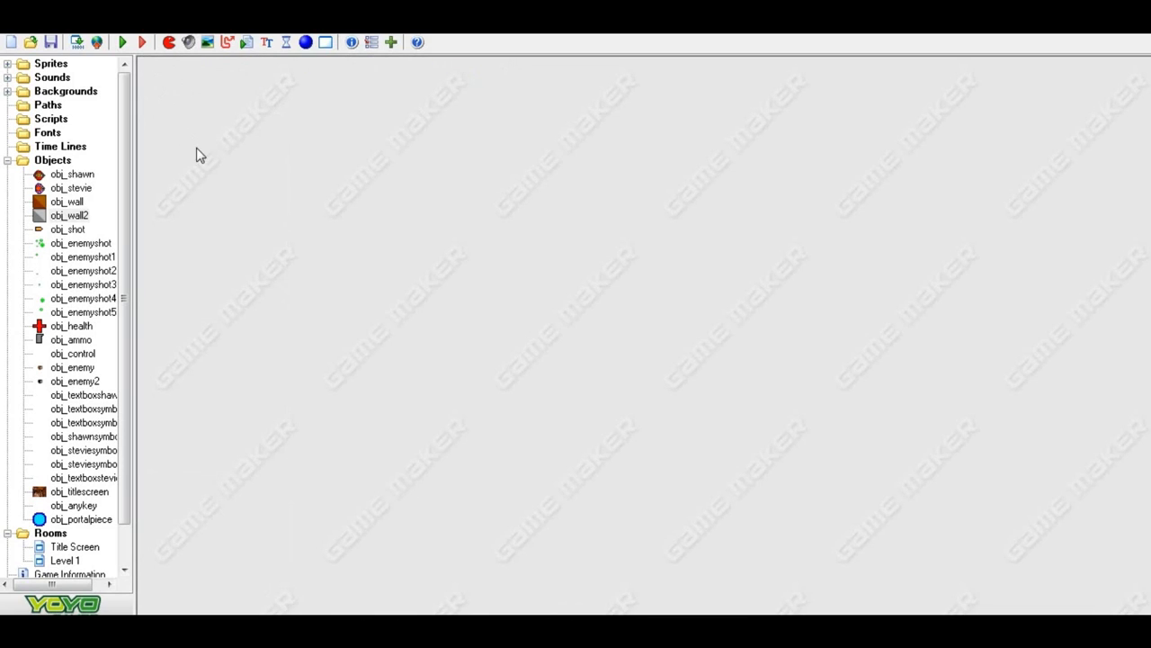
Duplicate spr_wall2 from the Sprites folder and name the copy spr_wall3
double_click(59, 163)
double_click(61, 65)
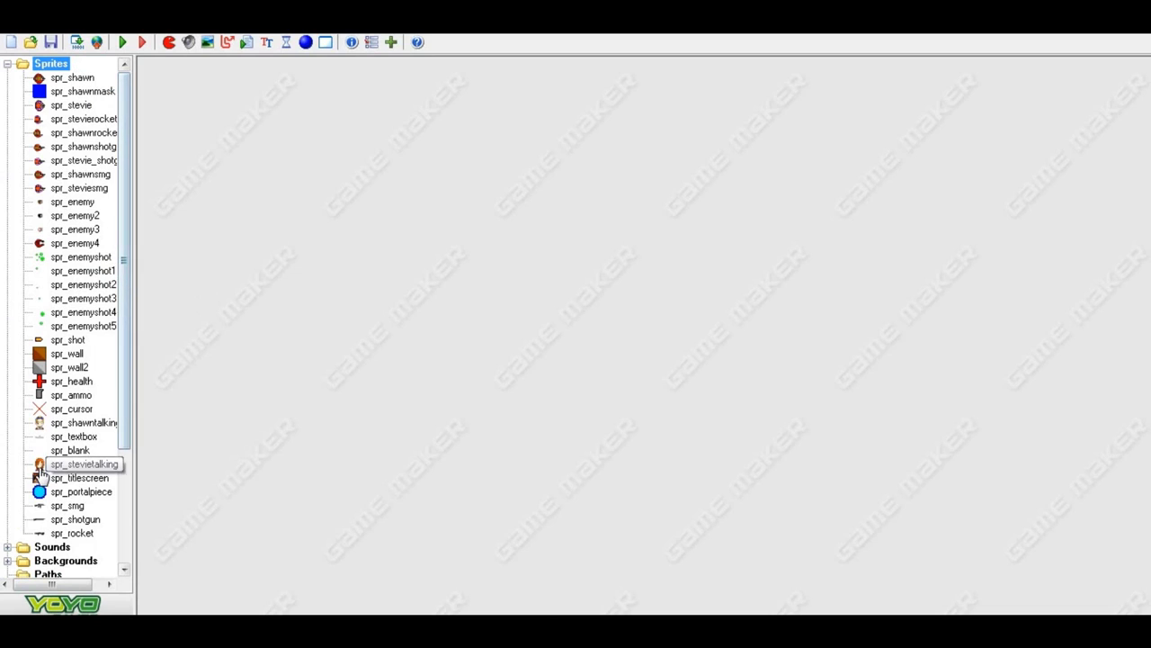
right_click(81, 371)
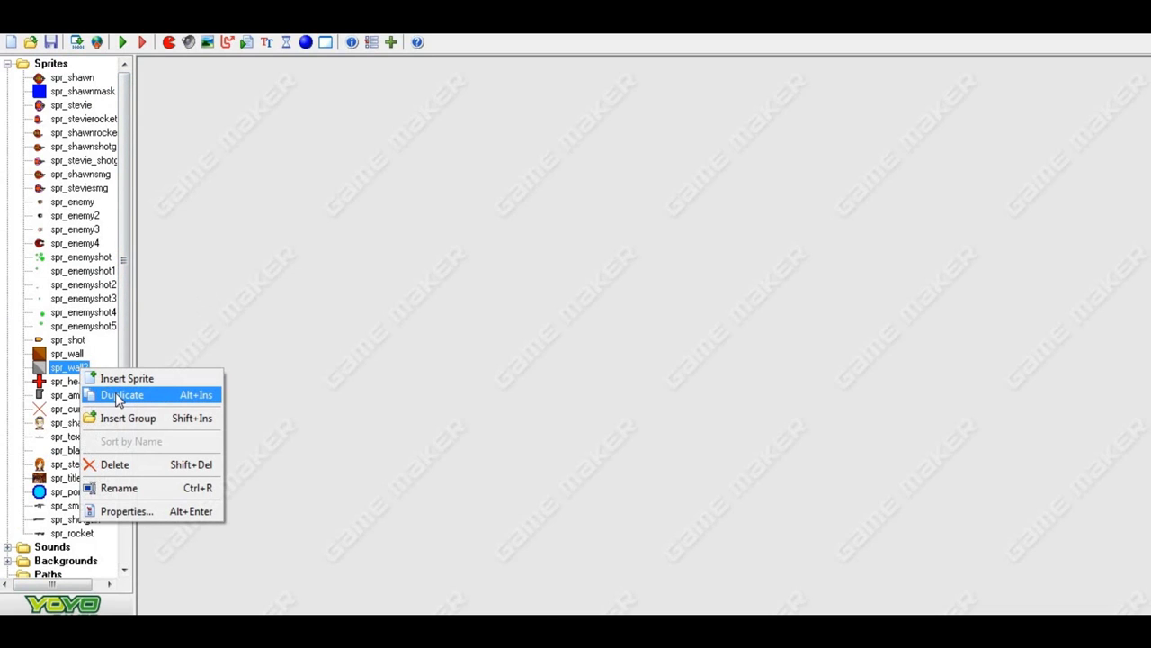
click(117, 395)
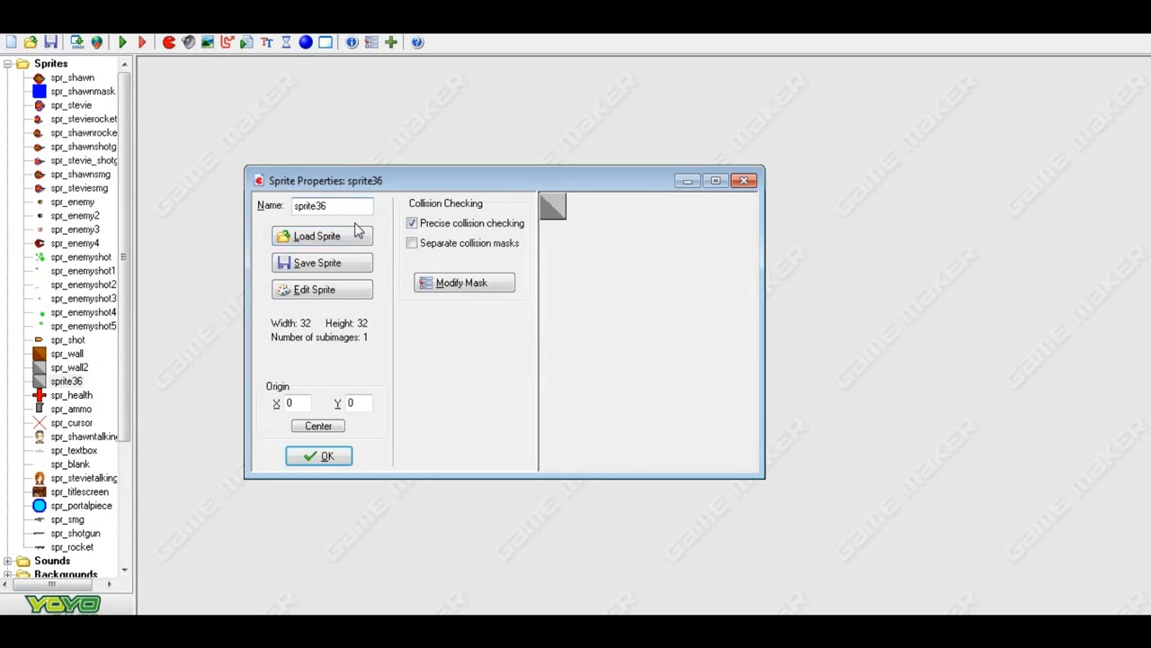
text(spr_wall)
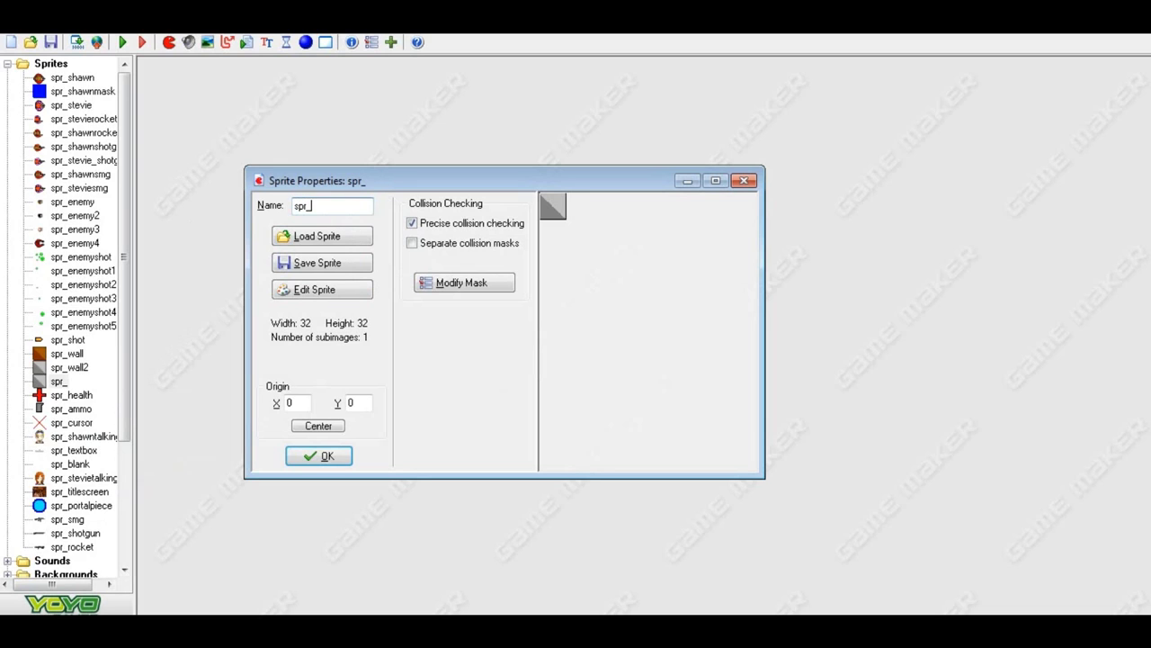
Open spr_wall3's image 0 zoomed in and fill the upper-right half dark grey
click(356, 292)
click(625, 81)
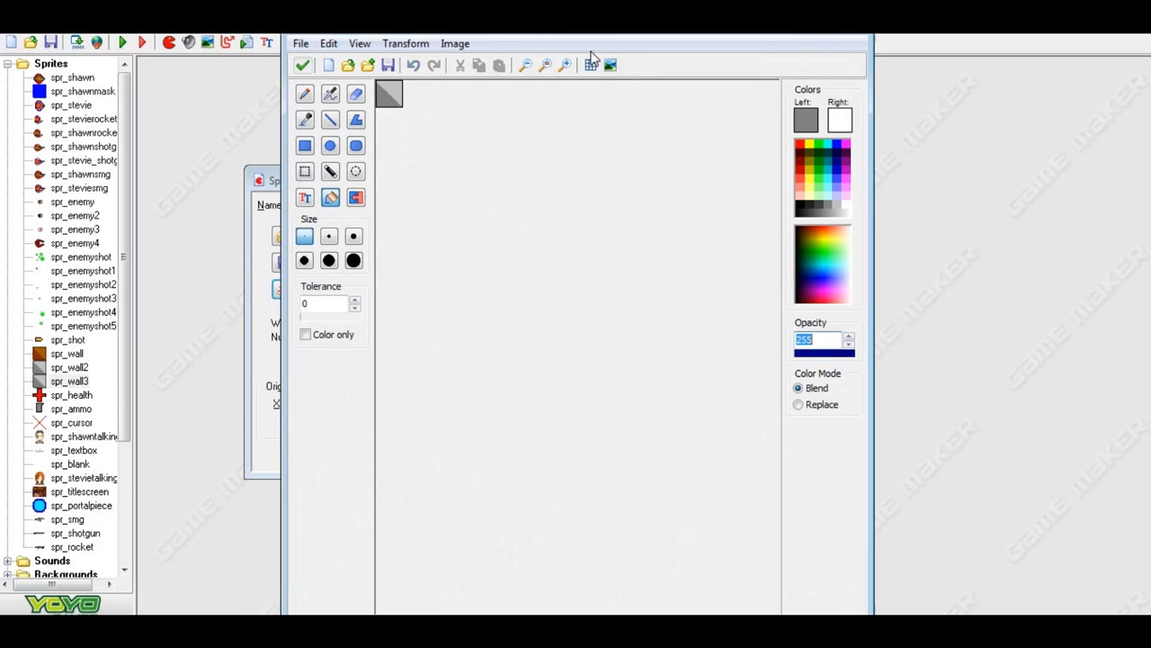
click(564, 65)
click(565, 65)
click(565, 64)
click(565, 64)
click(565, 64)
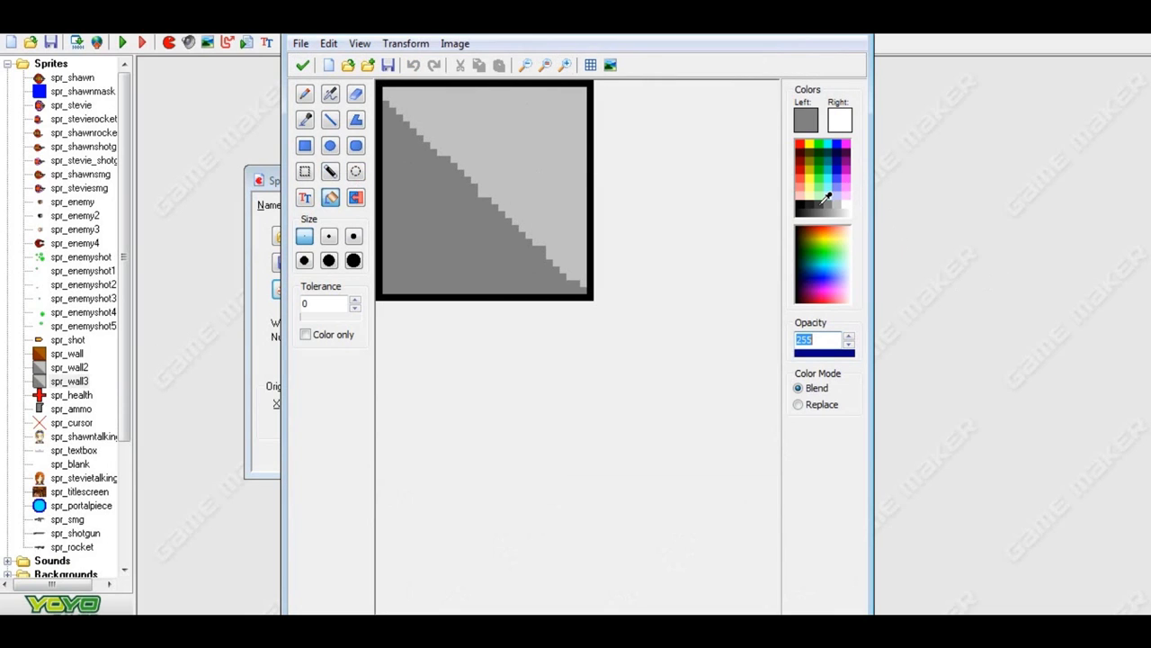
click(825, 198)
click(494, 144)
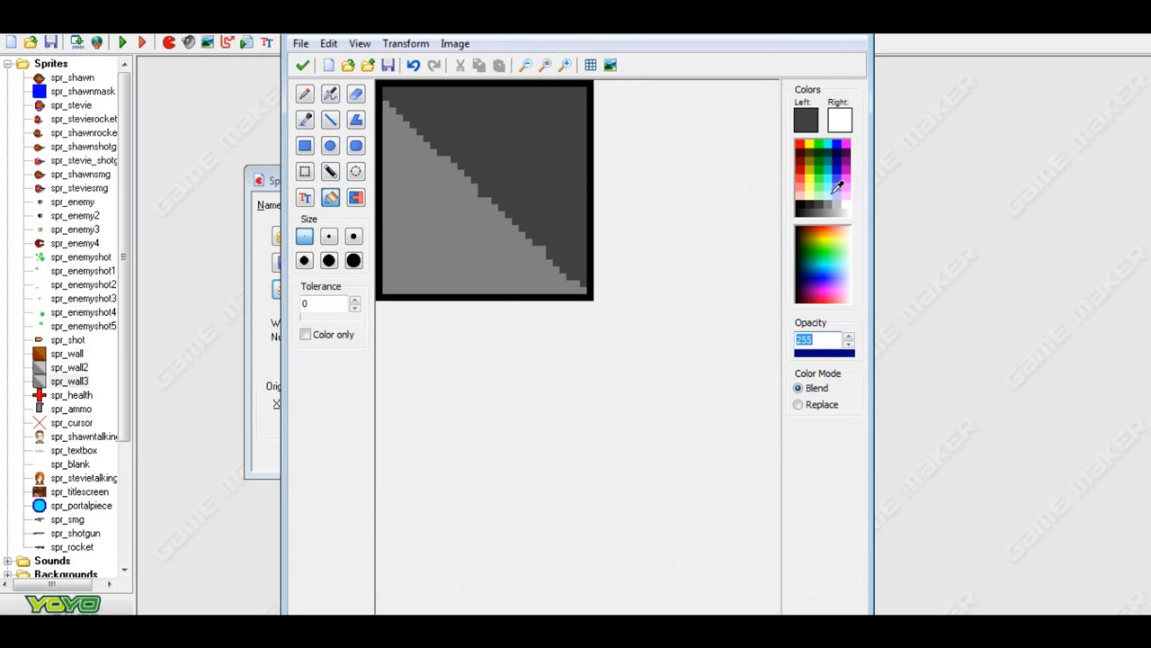
Refill the upper-right half with a lighter, then slightly darker grey and close the editors
click(834, 206)
click(826, 206)
click(822, 207)
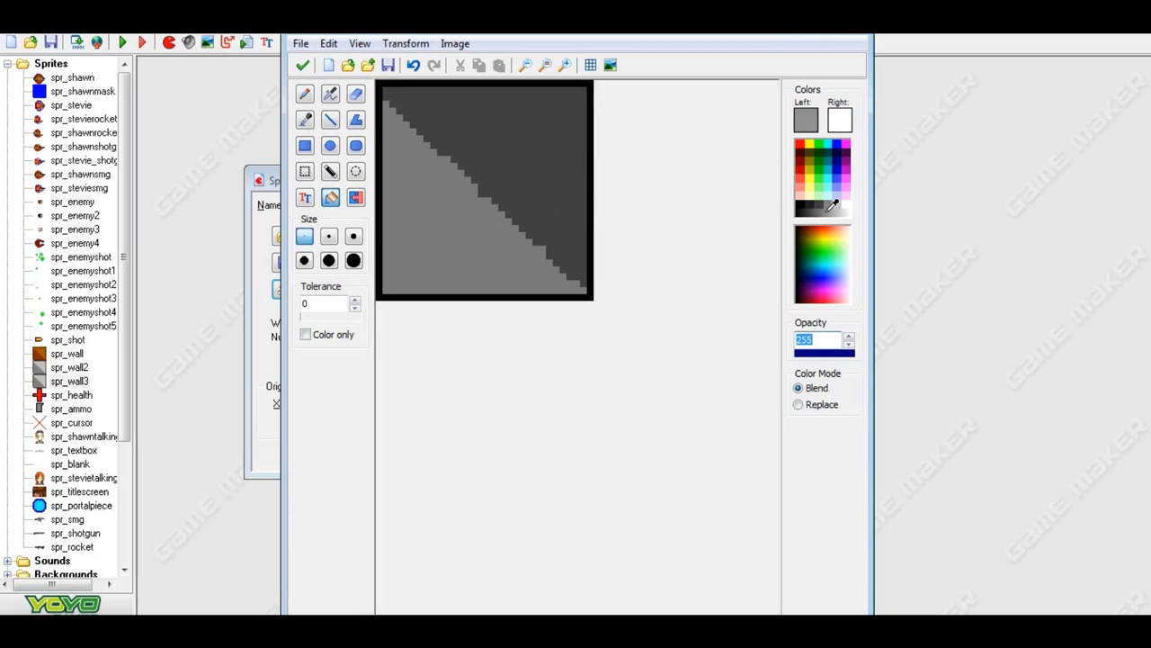
click(833, 206)
click(527, 101)
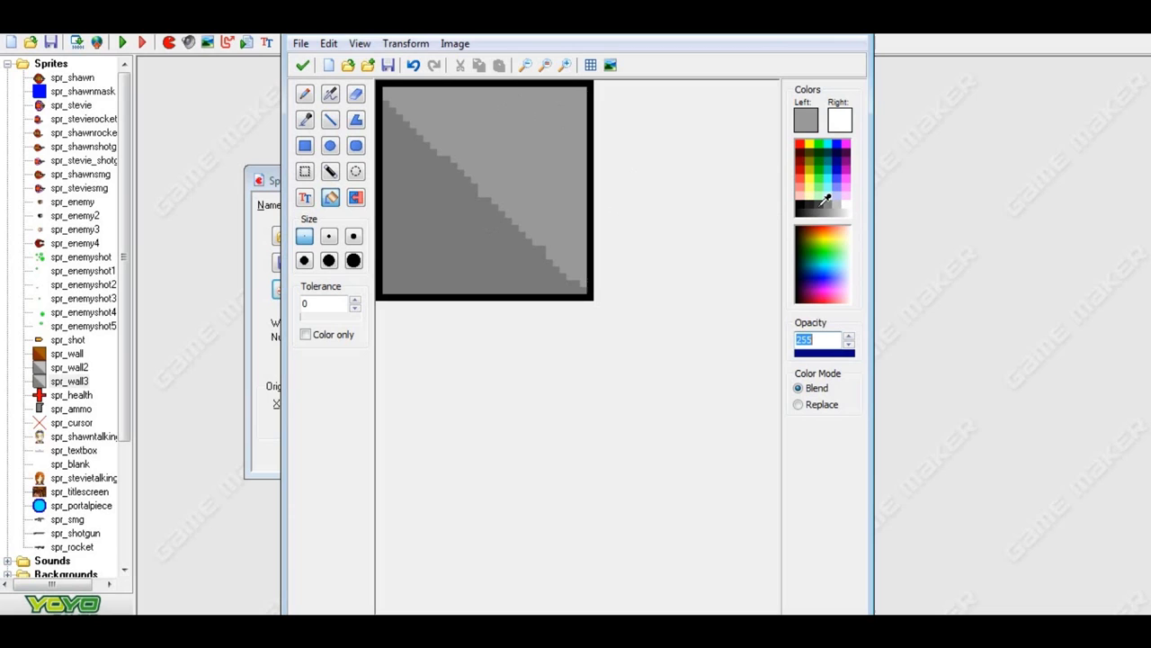
click(828, 206)
click(821, 207)
click(511, 170)
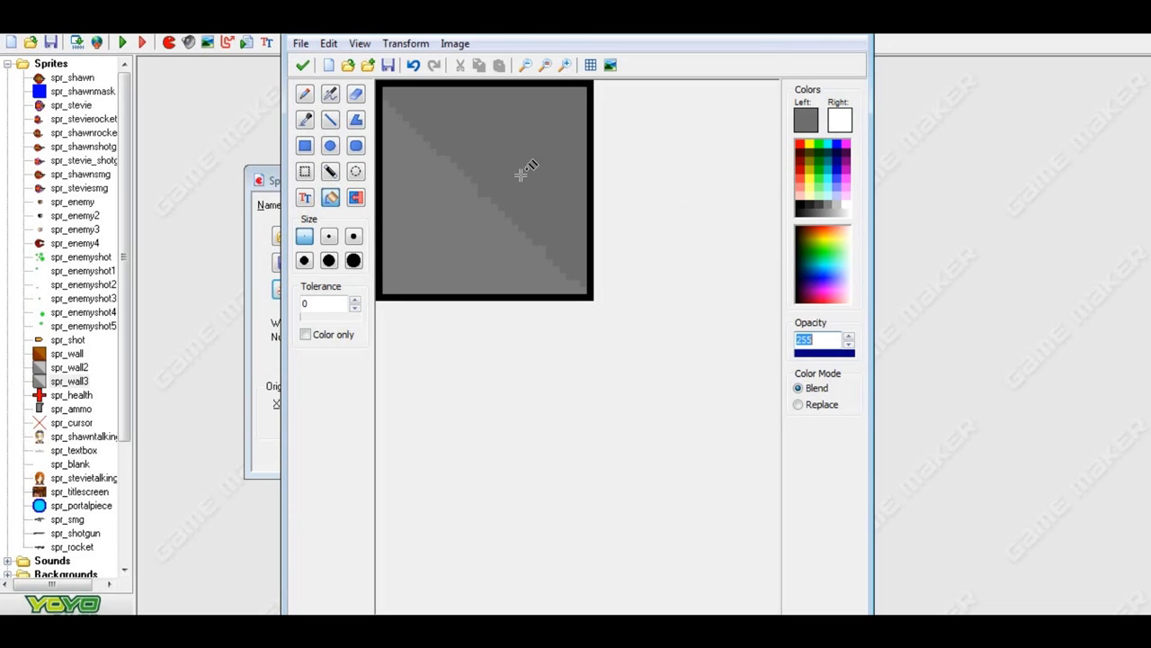
click(301, 64)
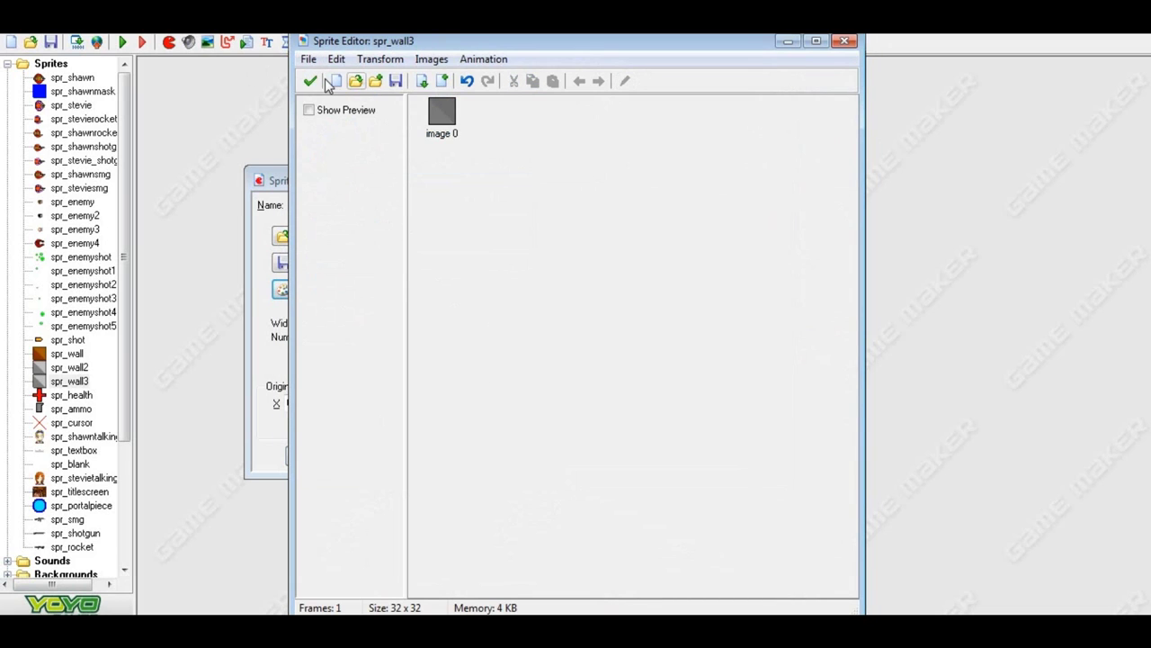
click(312, 81)
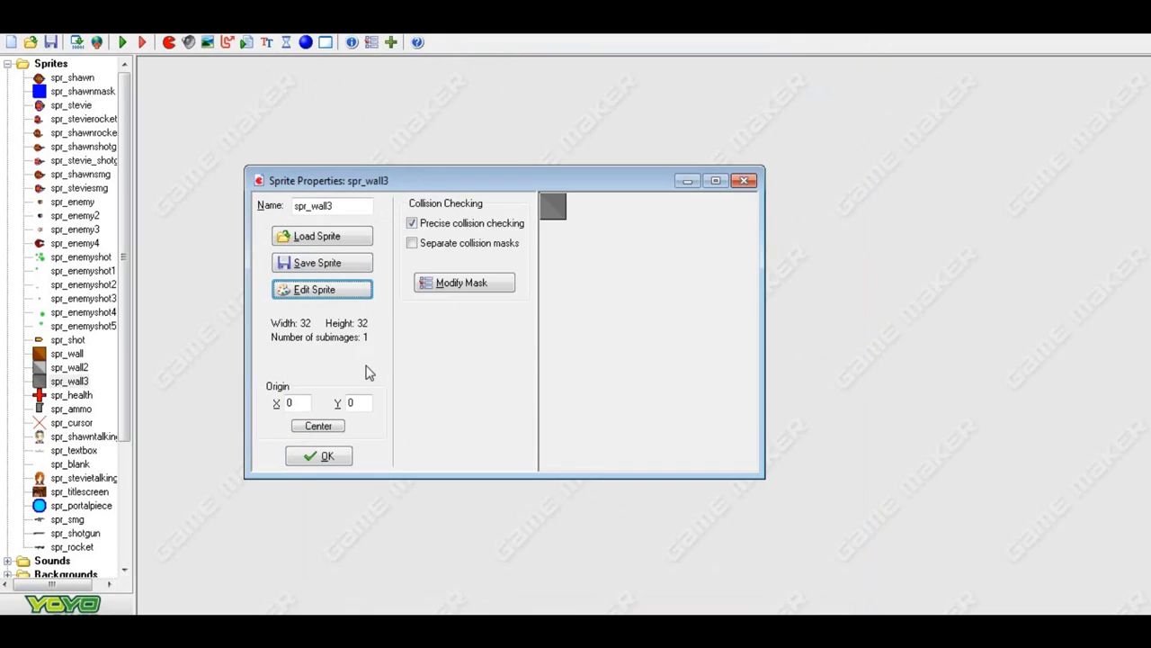
Confirm spr_wall3's properties and open the Level 1 room
click(329, 458)
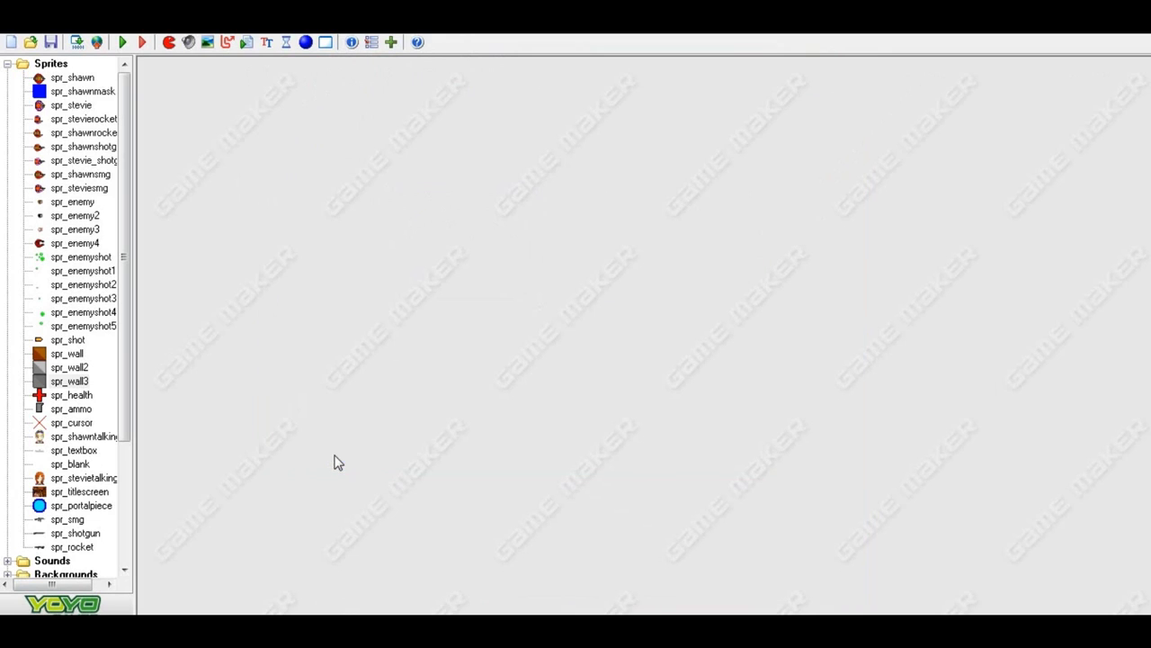
double_click(52, 65)
double_click(67, 203)
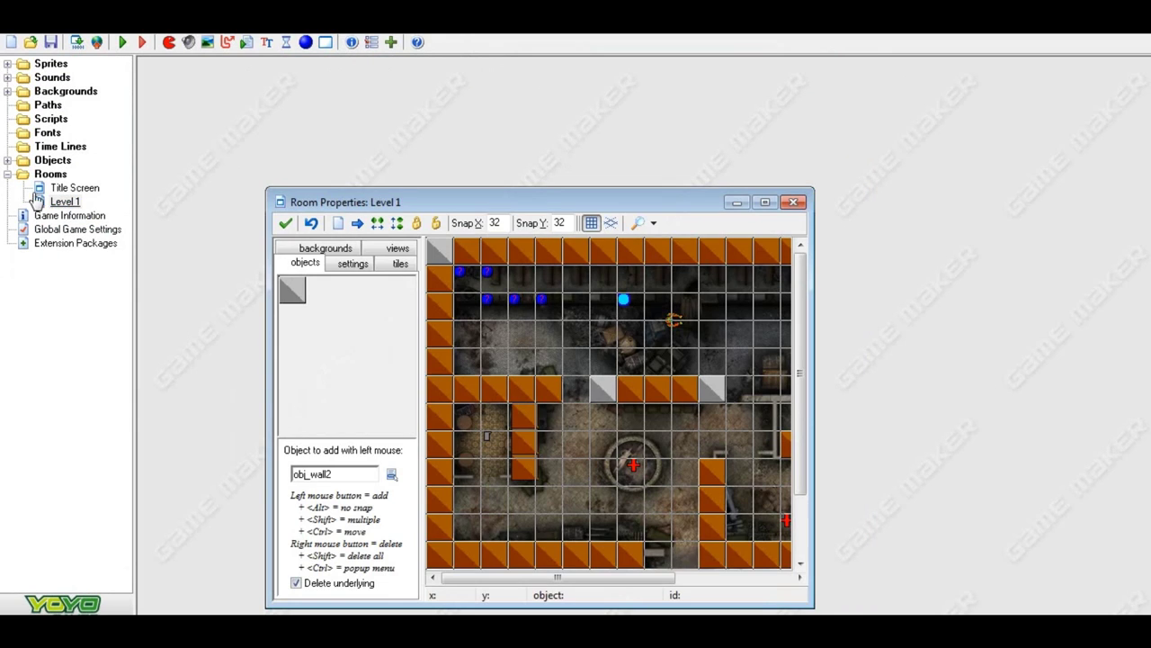
Duplicate obj_wall2 as obj_wall3 and assign it the spr_wall3 sprite
double_click(52, 162)
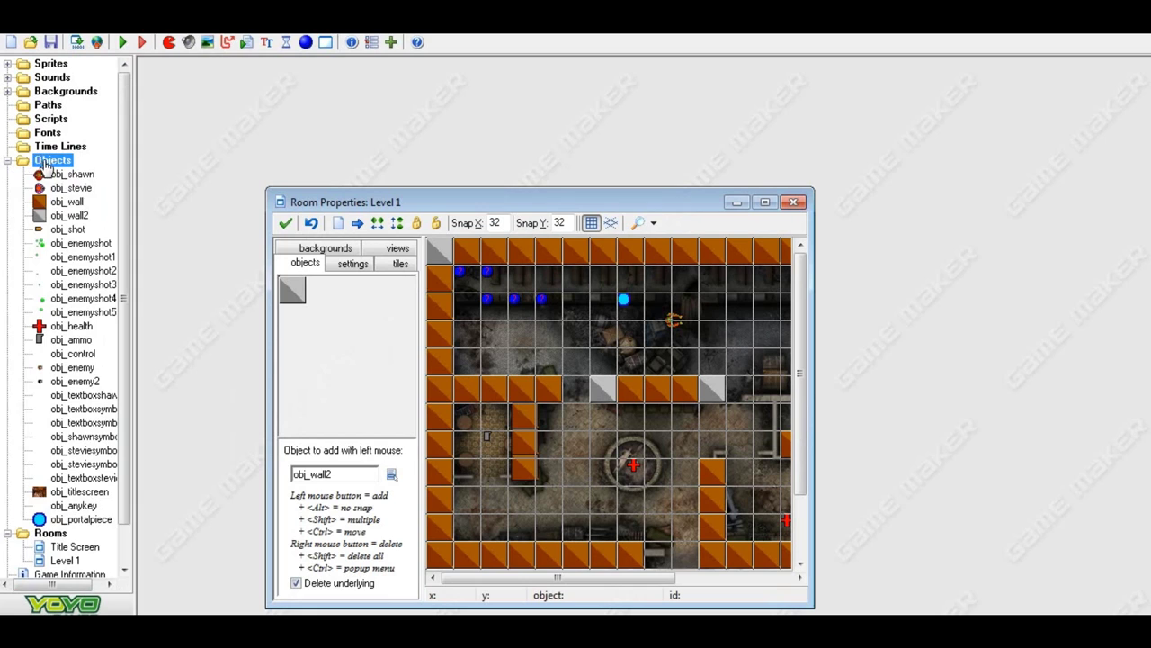
right_click(77, 221)
click(108, 240)
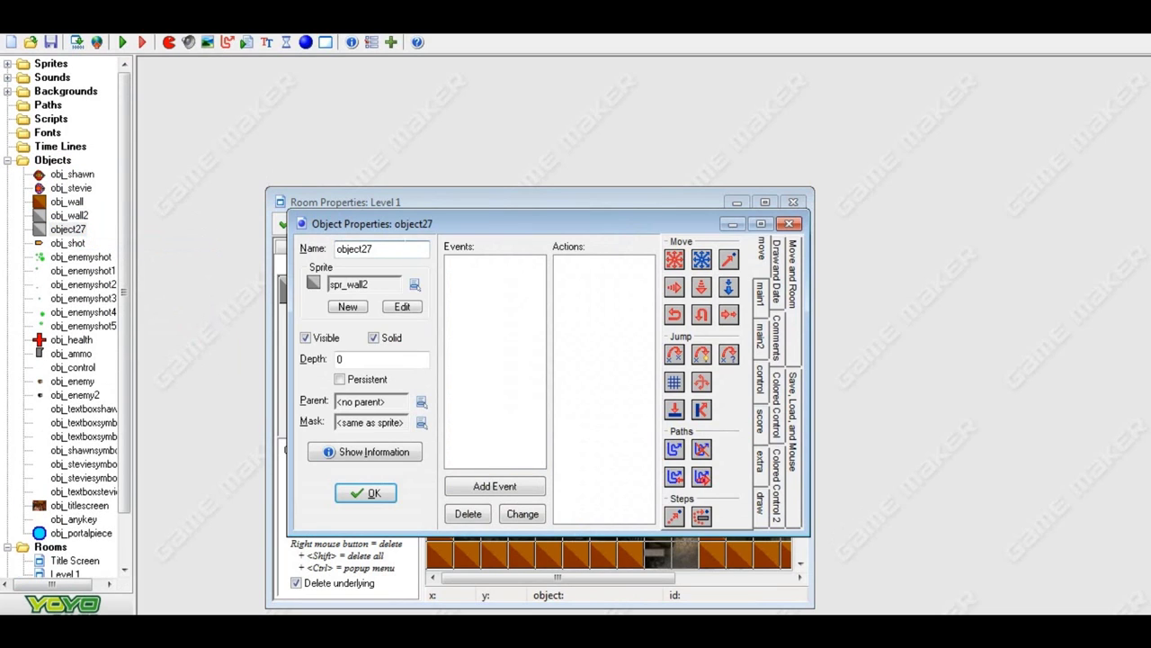
key(shift+Home)
text(obj_wall3)
click(414, 285)
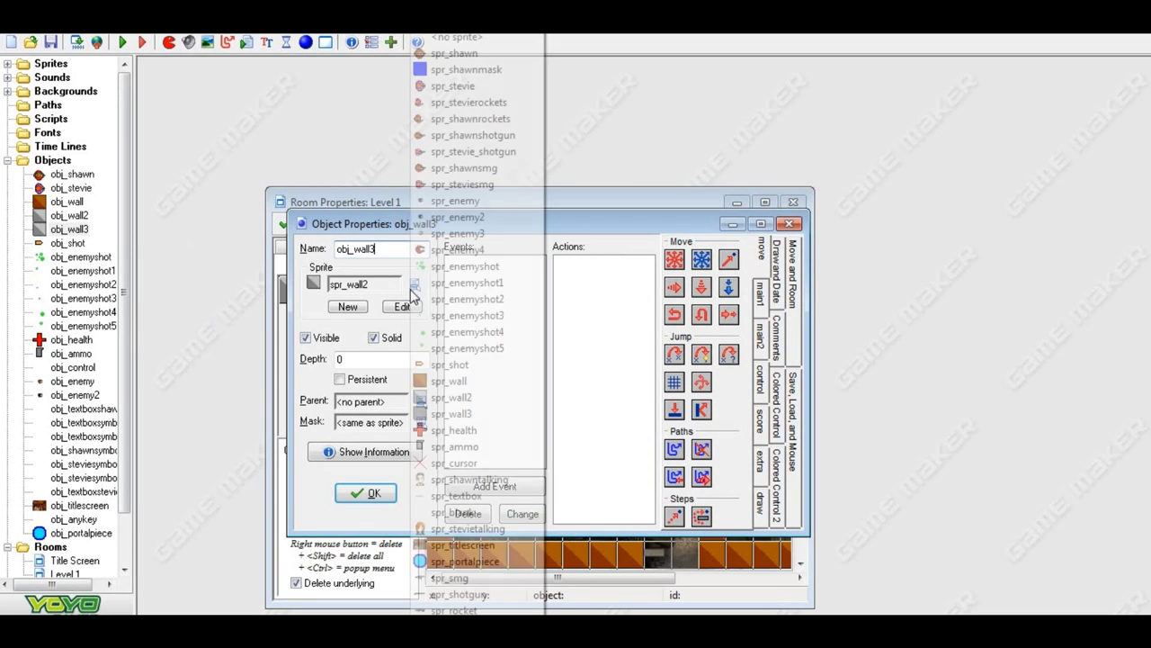
click(484, 413)
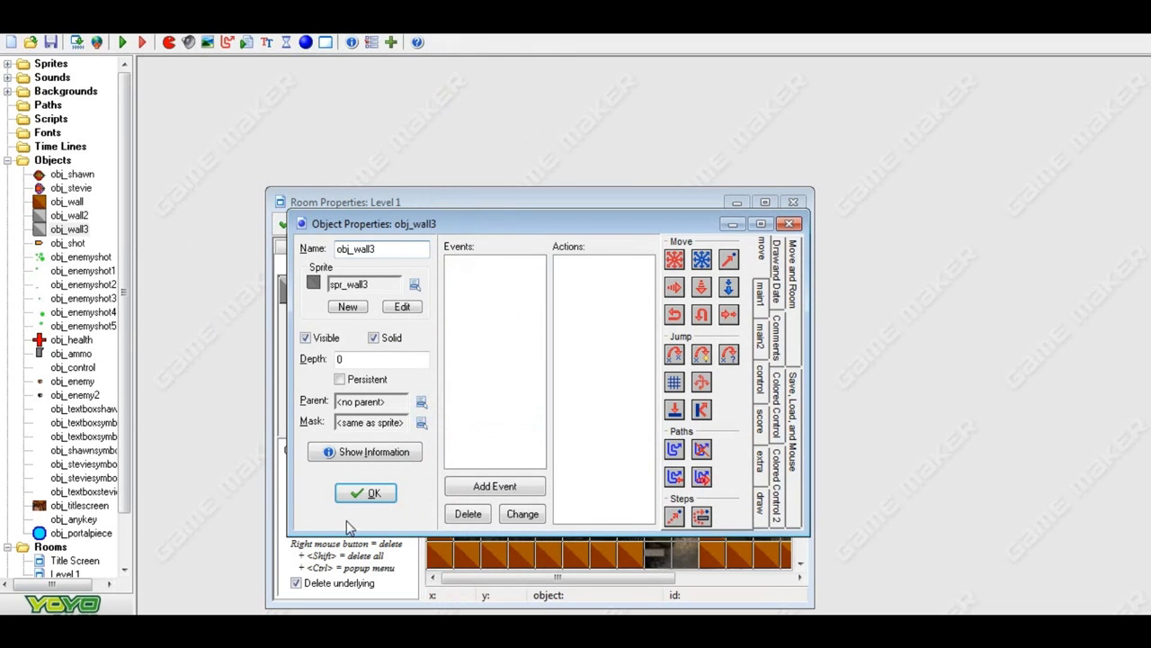
click(365, 493)
Place a trial obj_wall3 block in the maximized, grid-free Level 1 room, then delete it
click(764, 201)
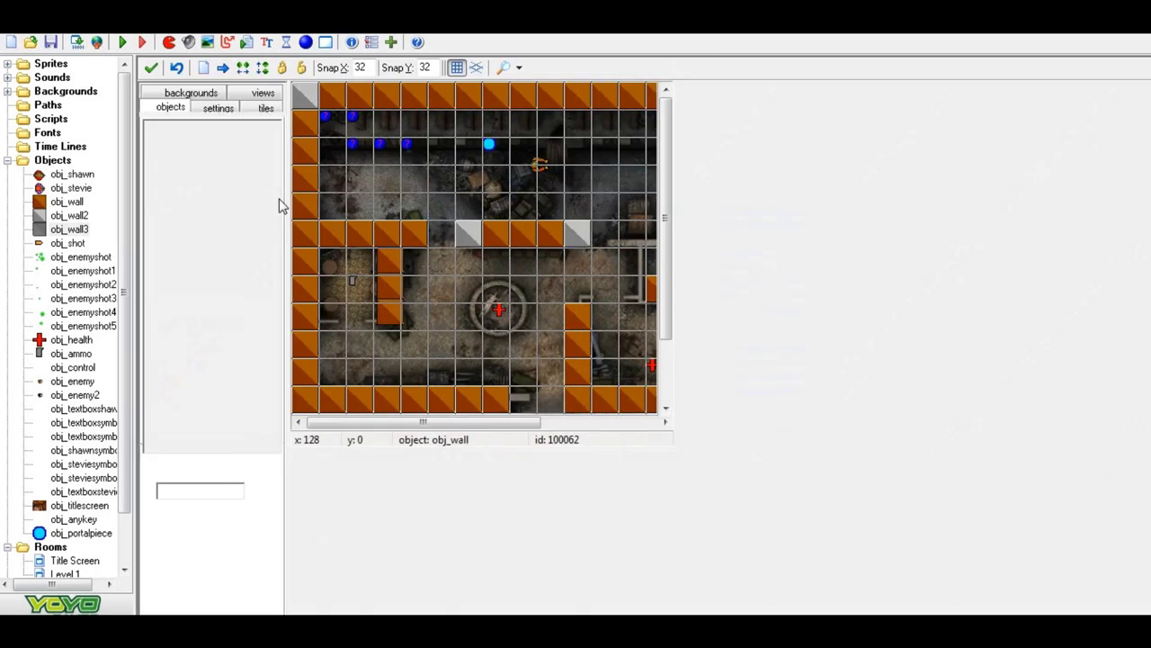
click(187, 178)
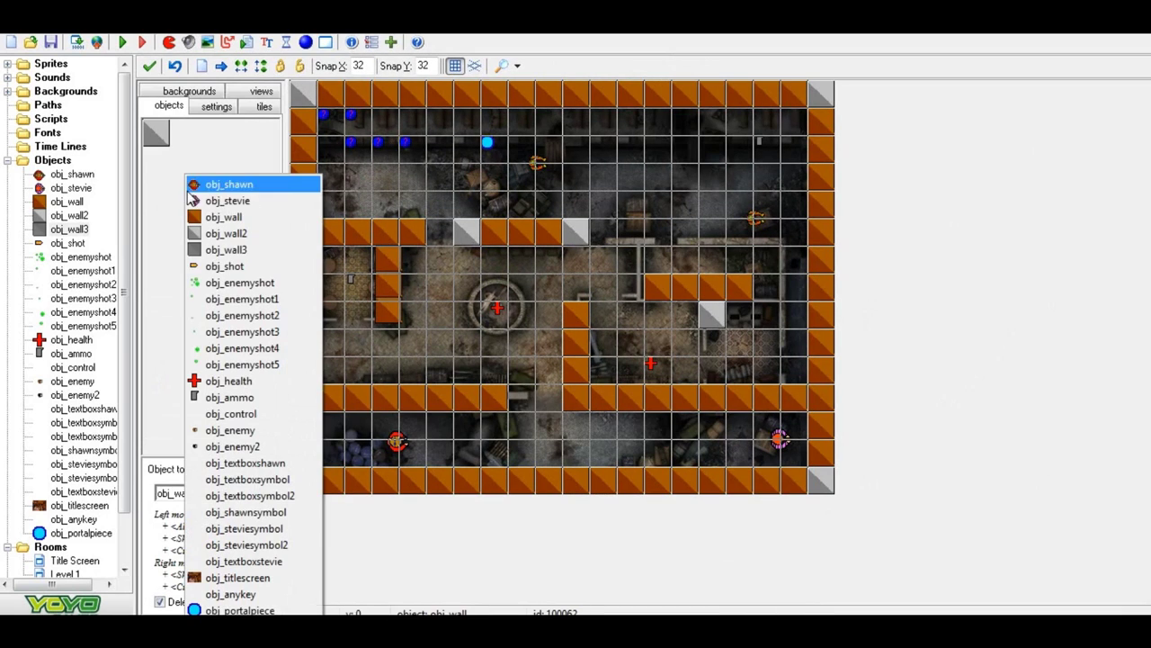
click(225, 249)
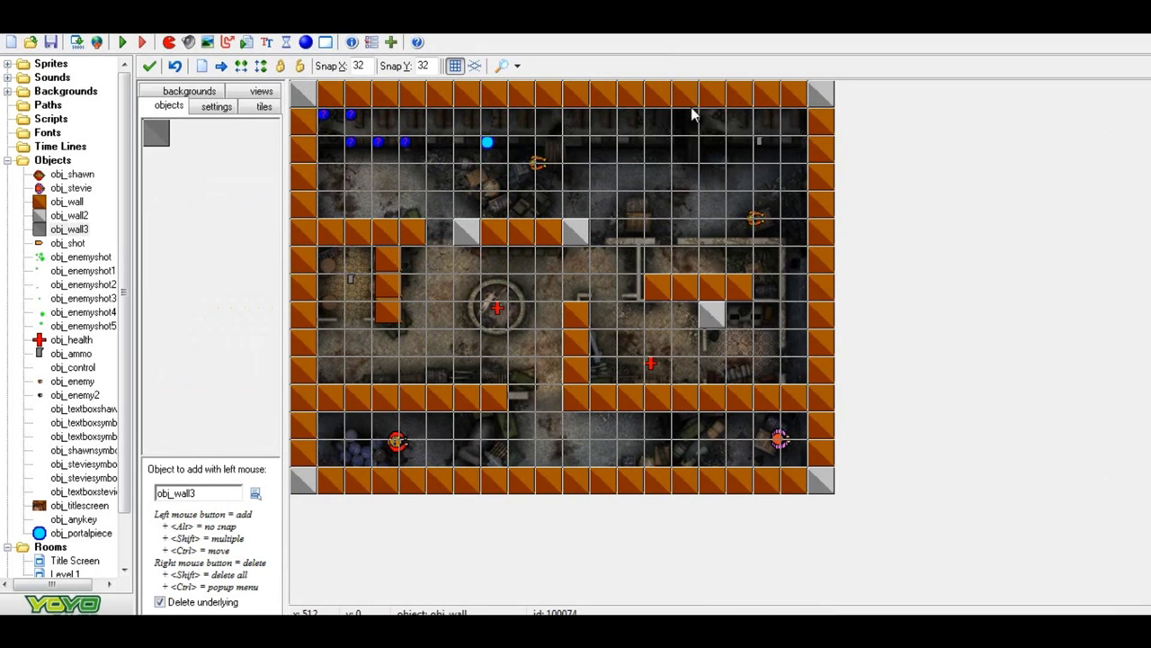
click(454, 65)
click(569, 95)
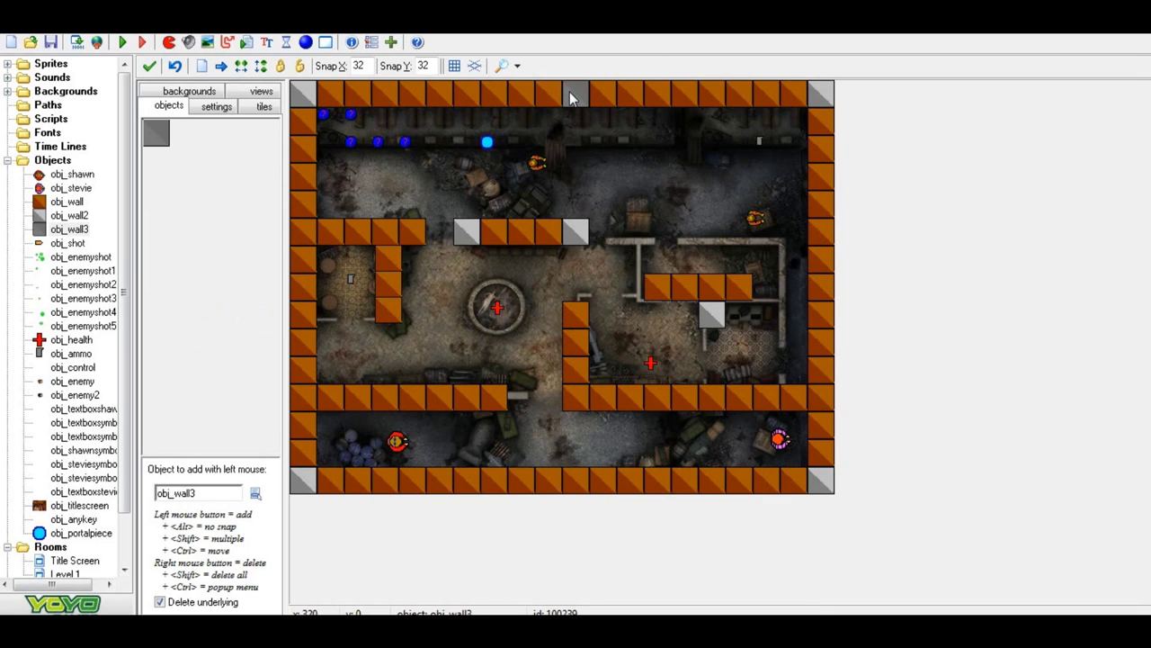
drag(569, 96, 406, 192)
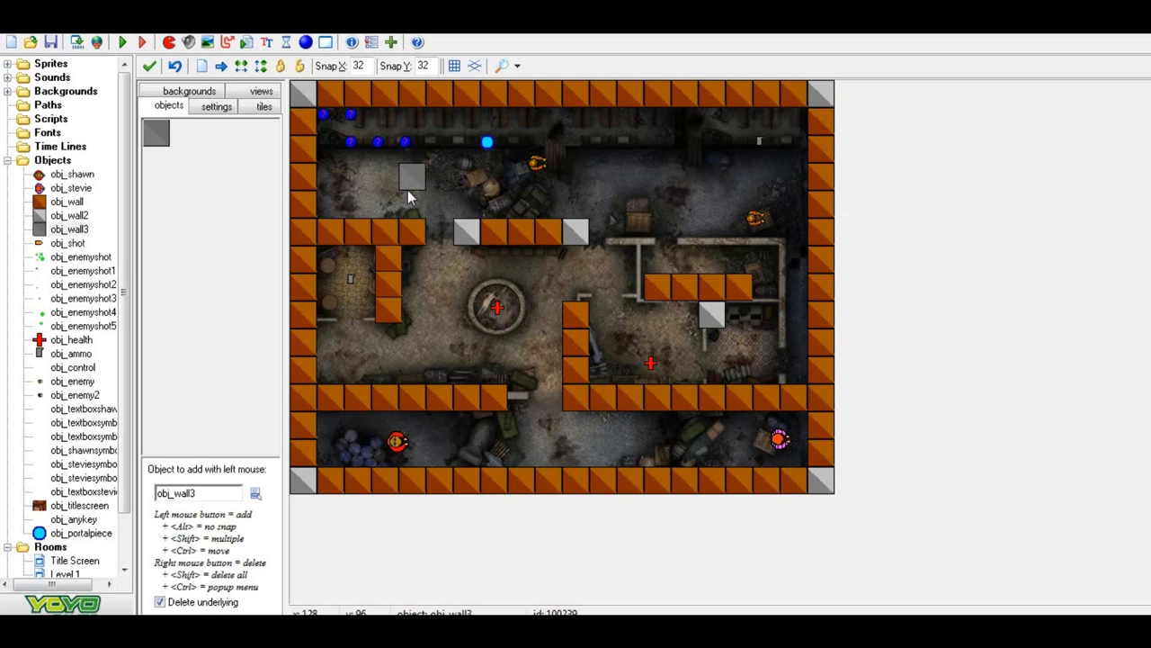
right_click(416, 191)
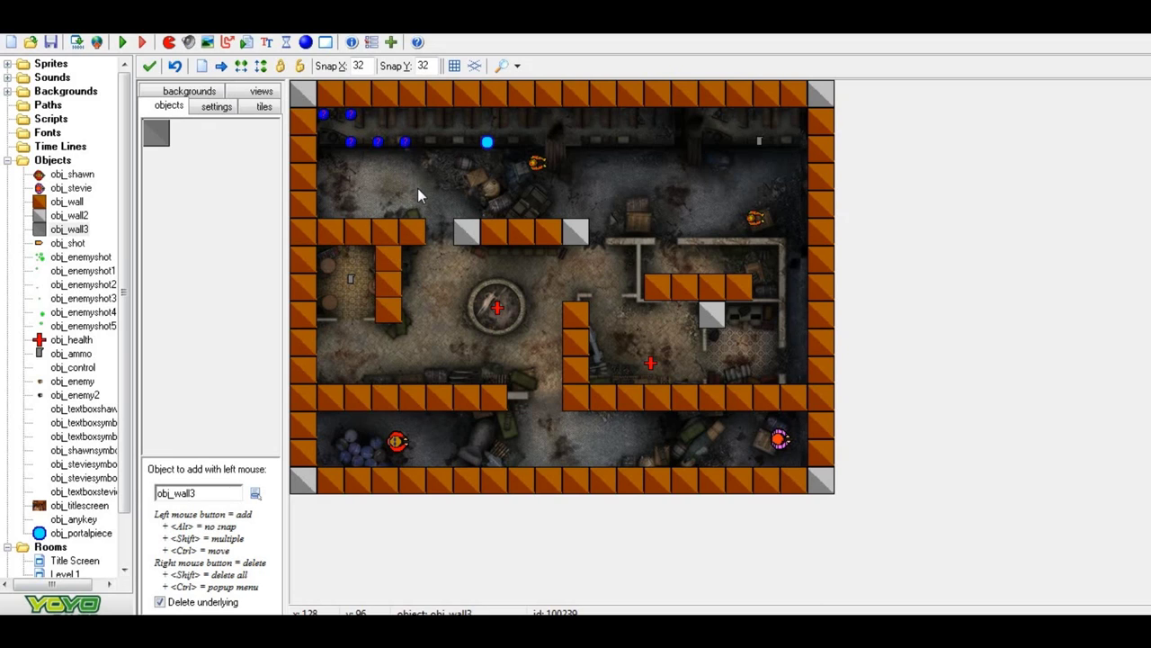
Close the room and open spr_wall3's image 0 in the image editor, zoomed in
click(150, 67)
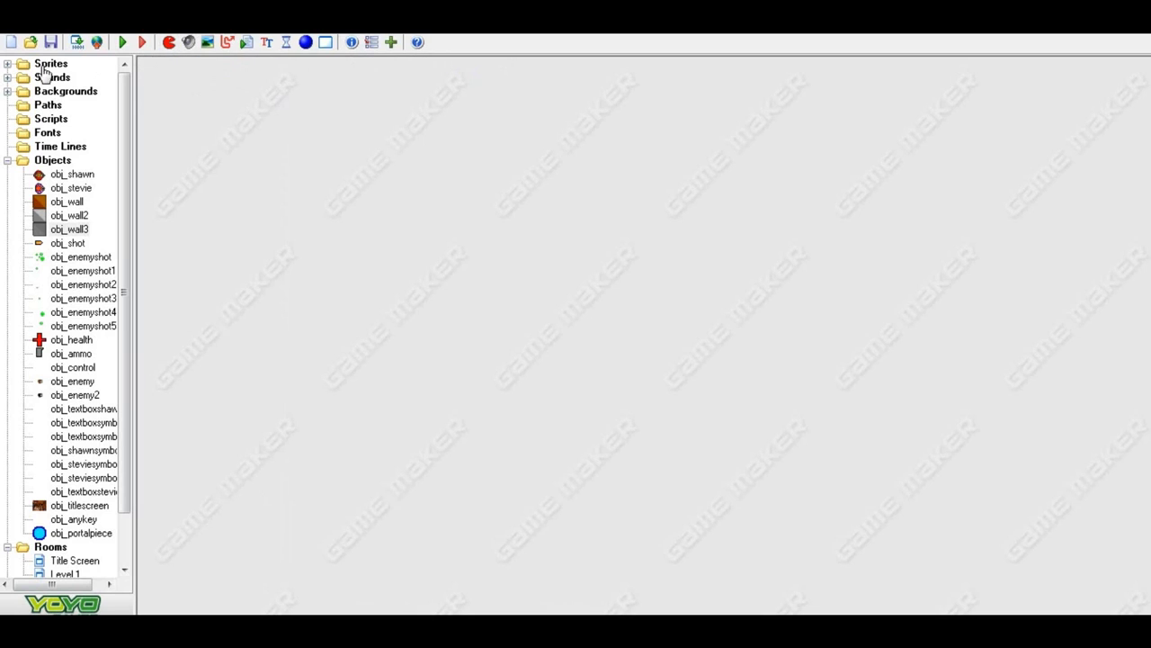
double_click(51, 64)
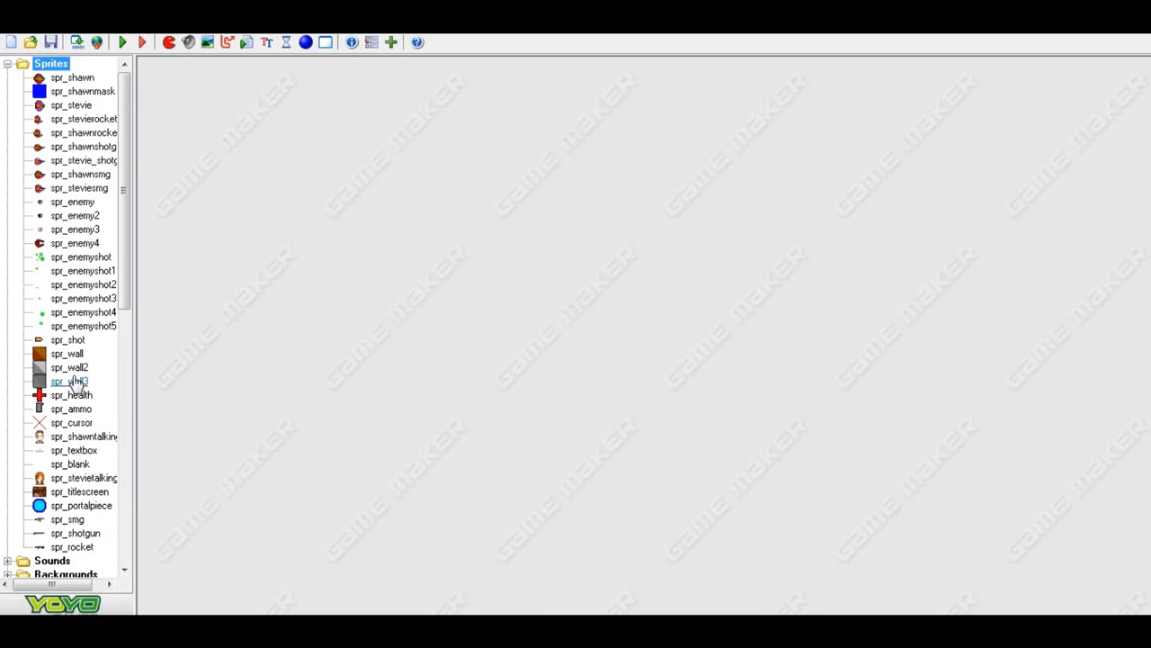
double_click(72, 382)
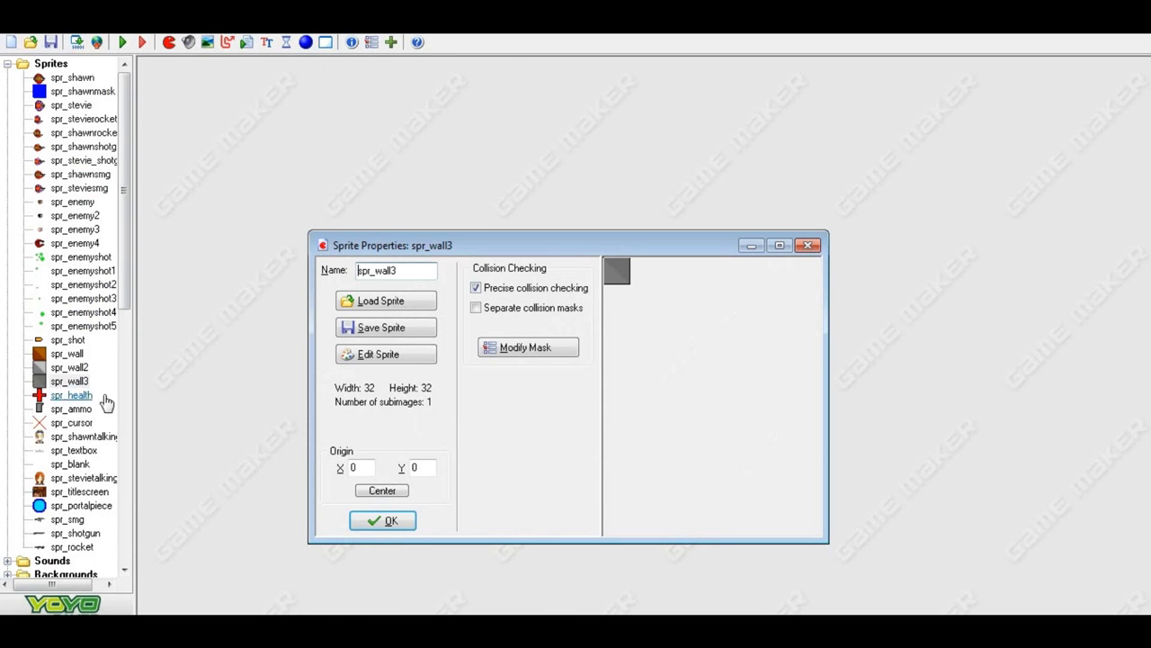
click(430, 359)
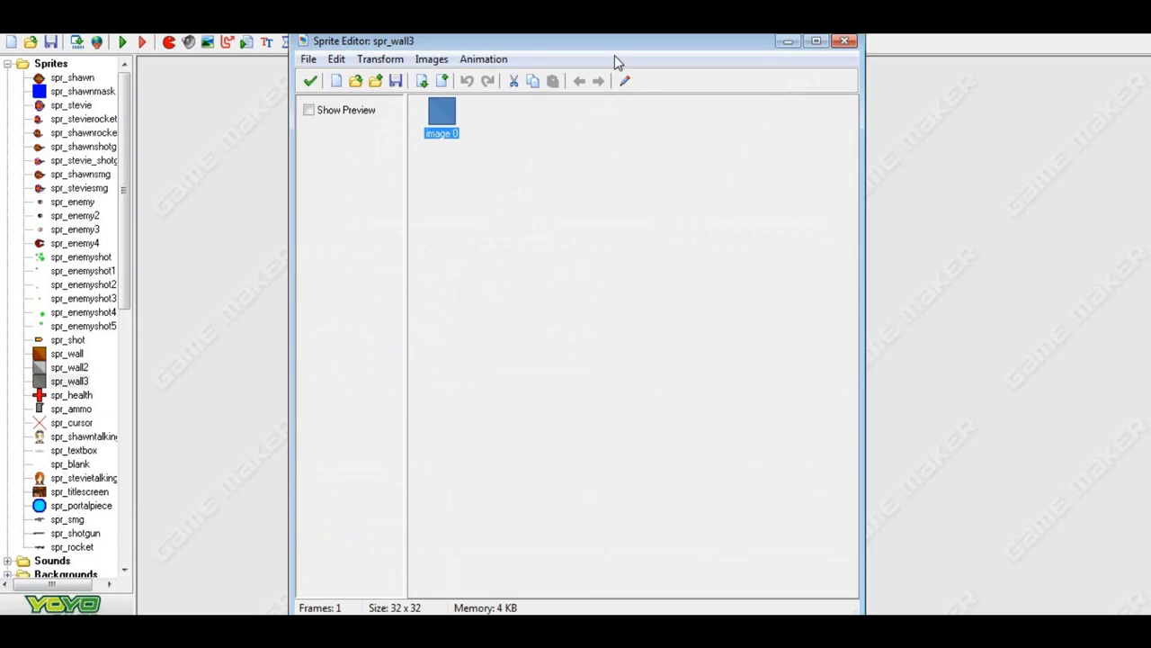
double_click(440, 113)
click(566, 65)
click(567, 65)
click(566, 65)
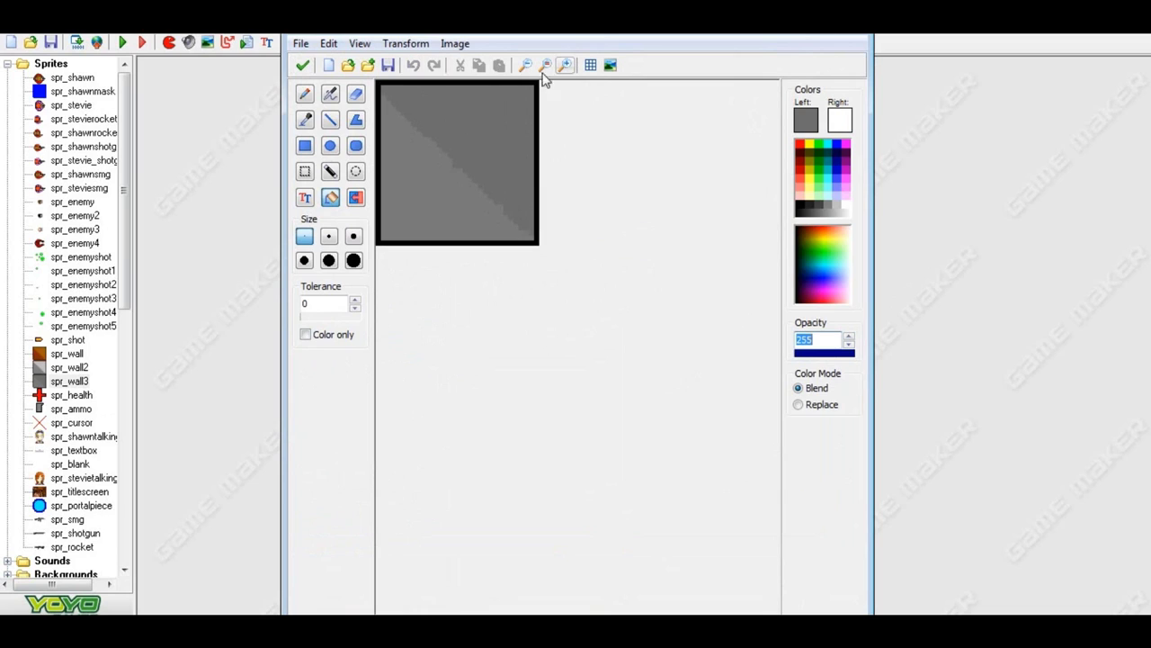
Try filling the whole sprite one uniform grey, then undo it
click(304, 120)
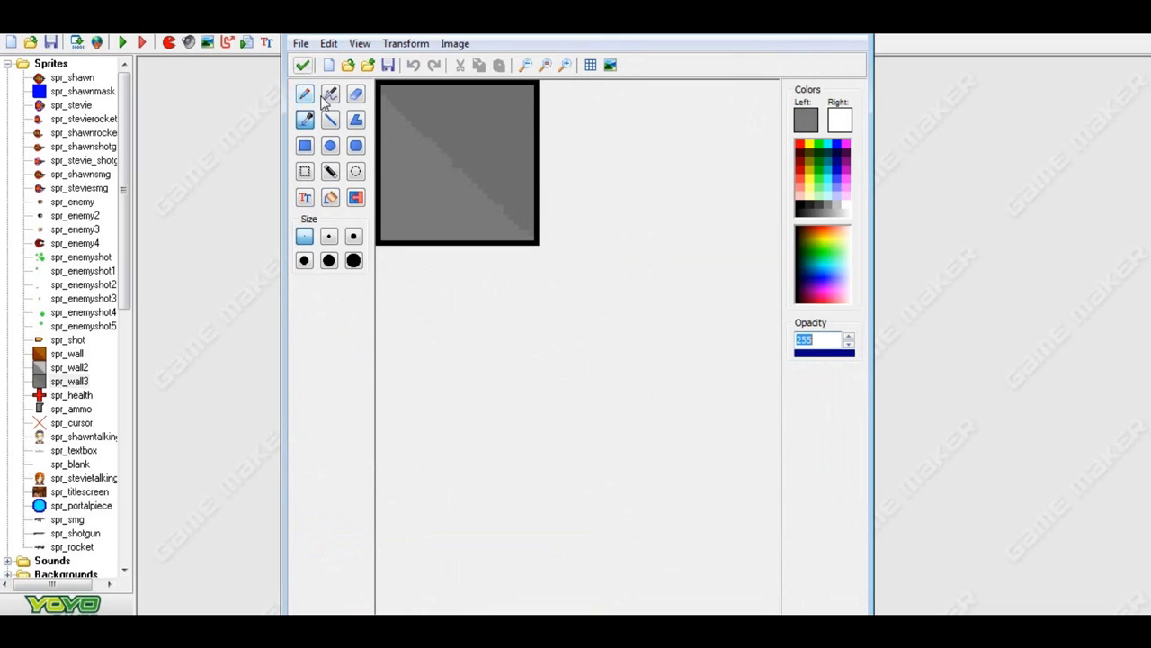
click(330, 197)
click(463, 145)
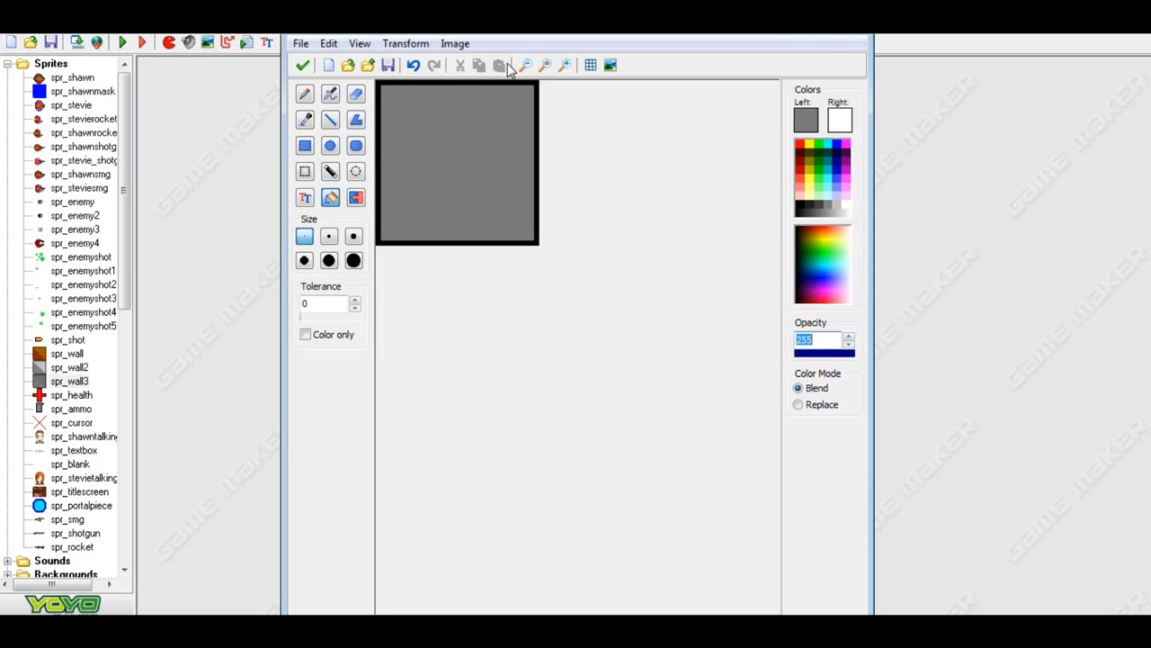
click(414, 67)
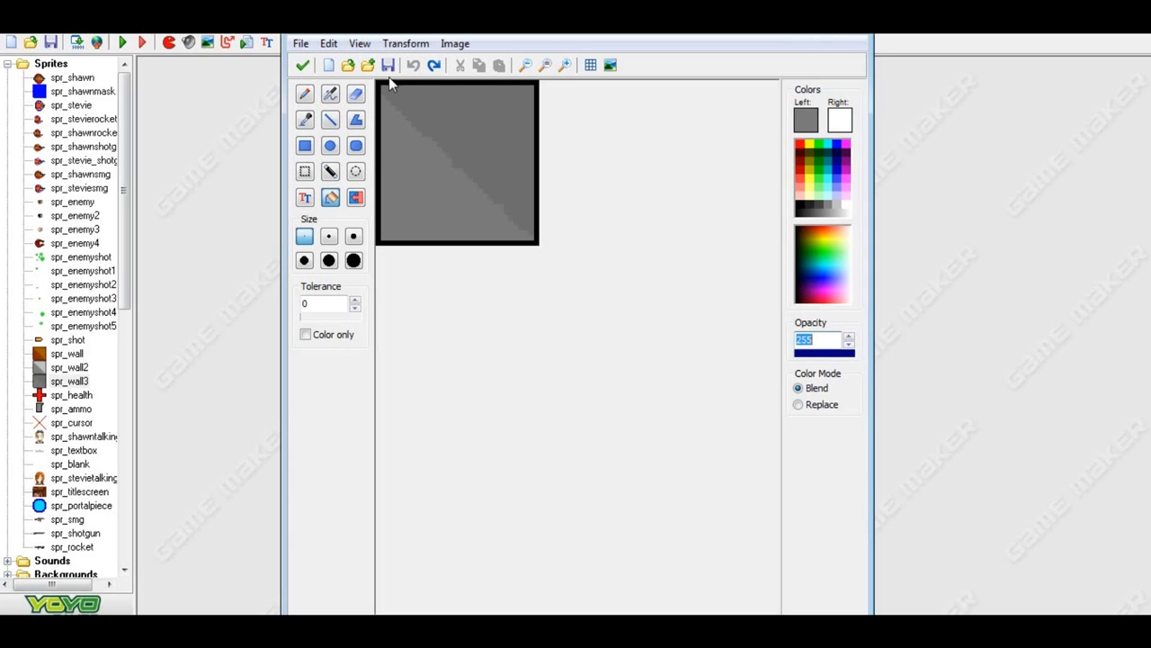
Flood-fill the upper-right triangle medium grey and the lower-left triangle dark grey, keeping the edits
click(836, 205)
click(354, 121)
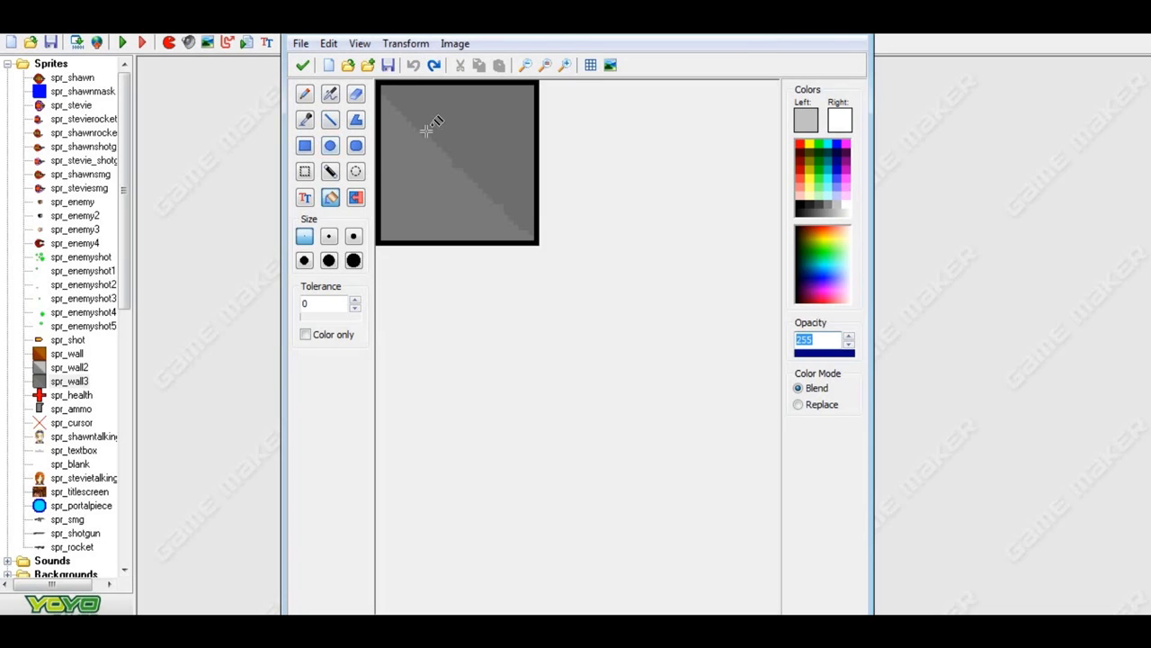
click(488, 133)
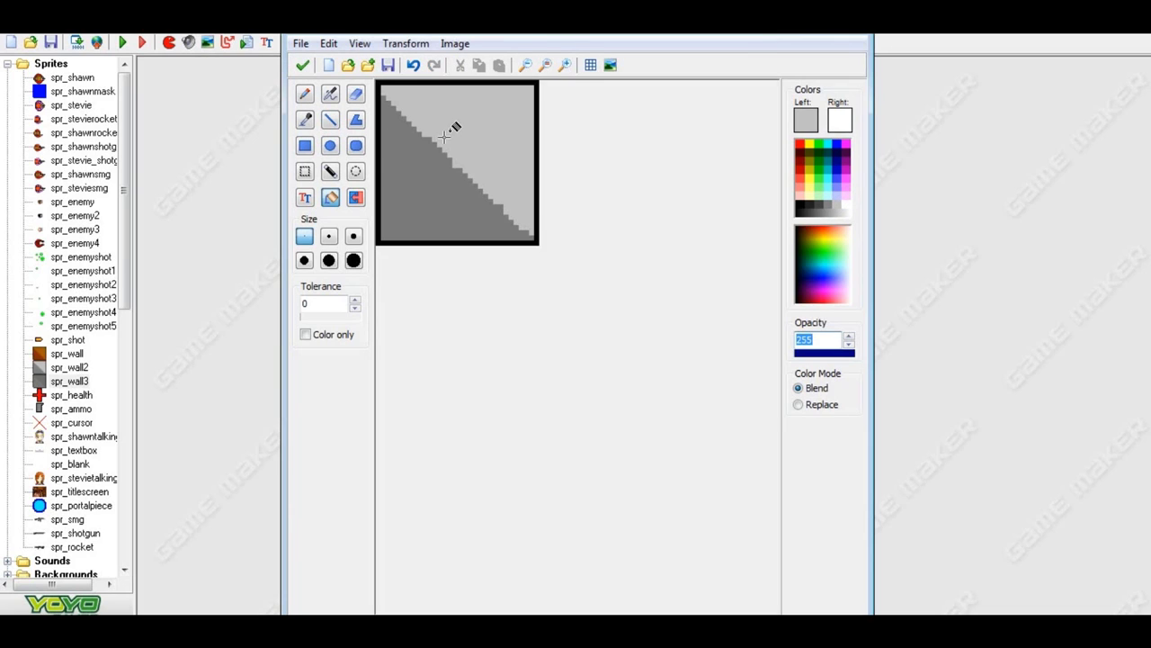
click(833, 207)
click(476, 106)
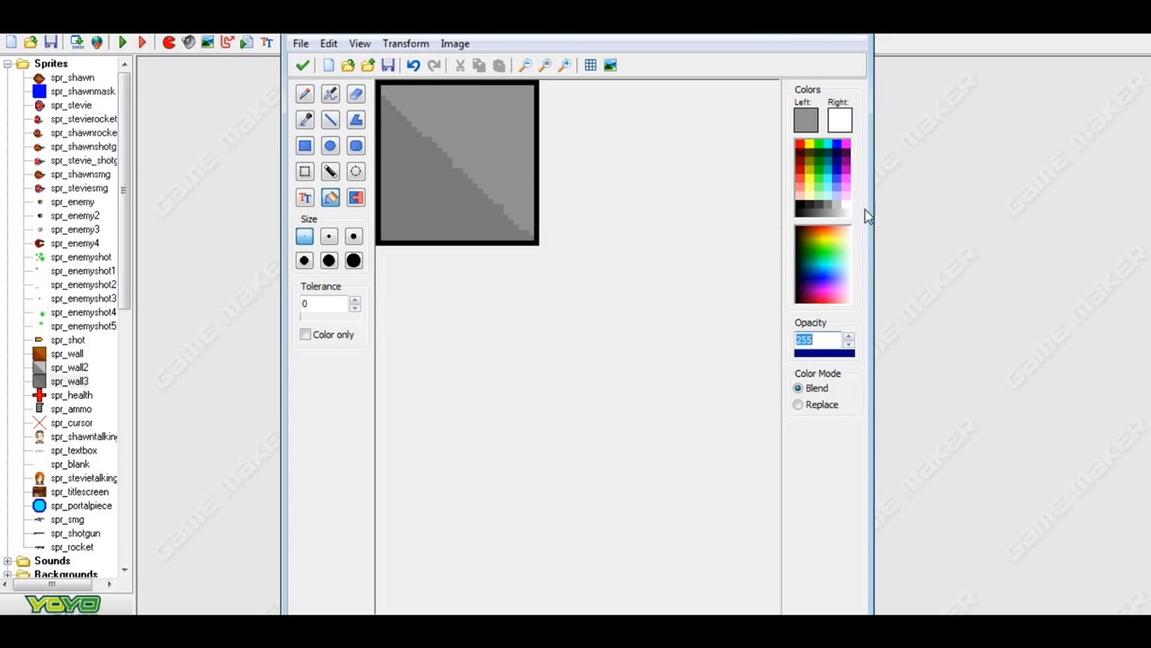
click(826, 204)
click(430, 175)
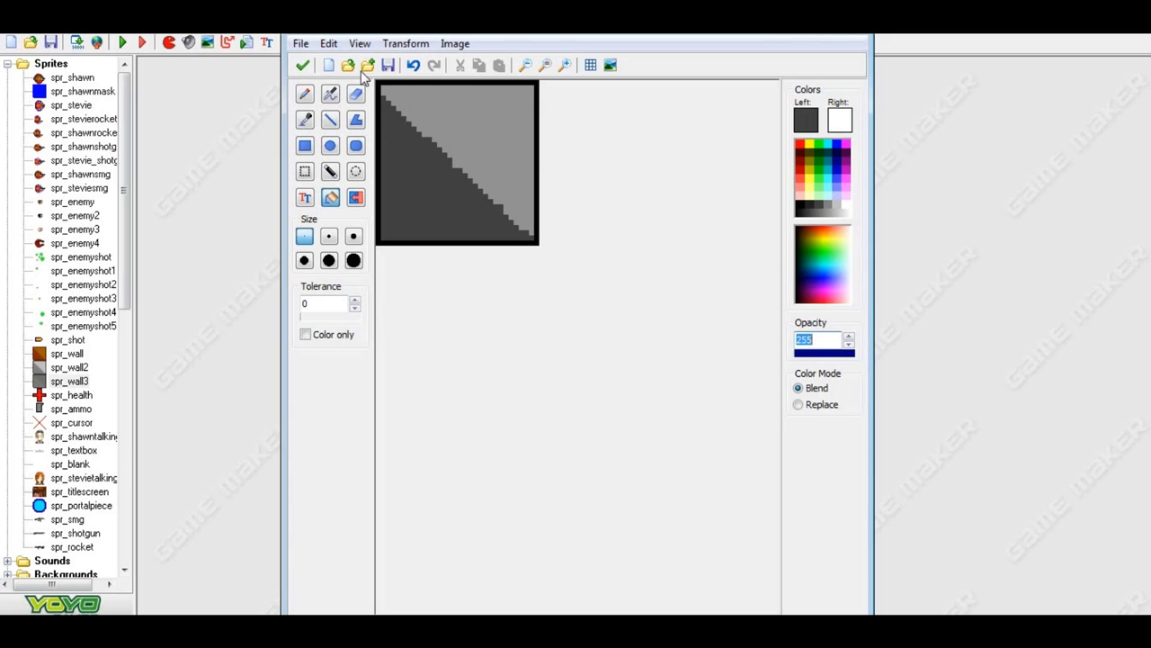
click(302, 65)
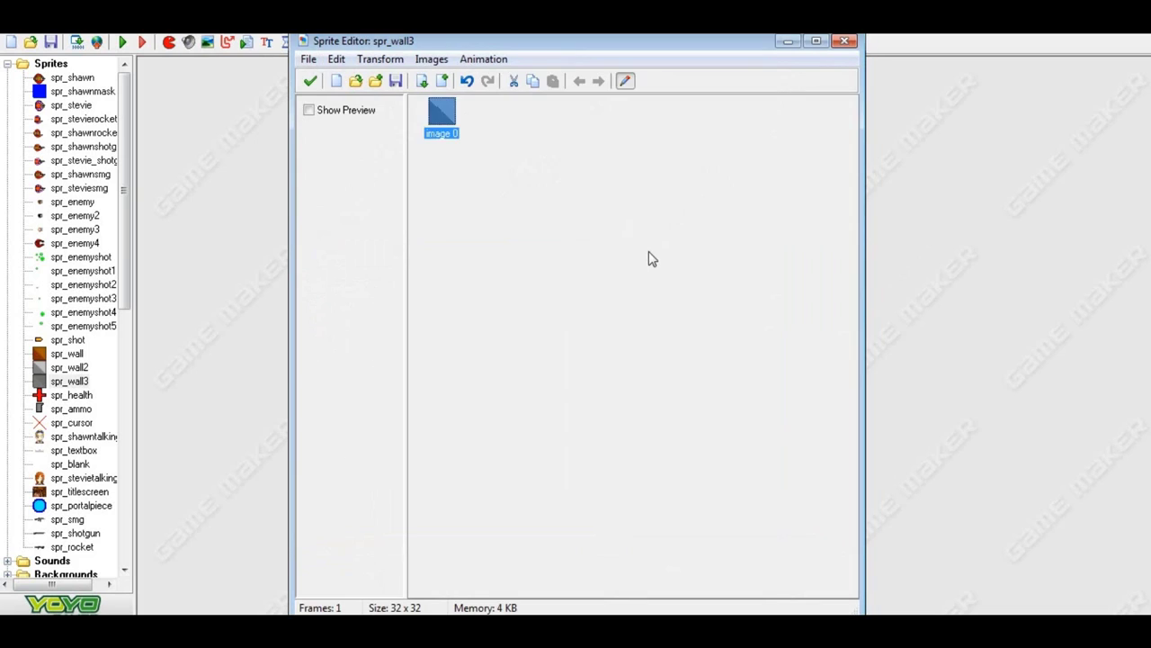
click(311, 82)
Close spr_wall3's properties, then open the Level 1 room maximized
click(383, 520)
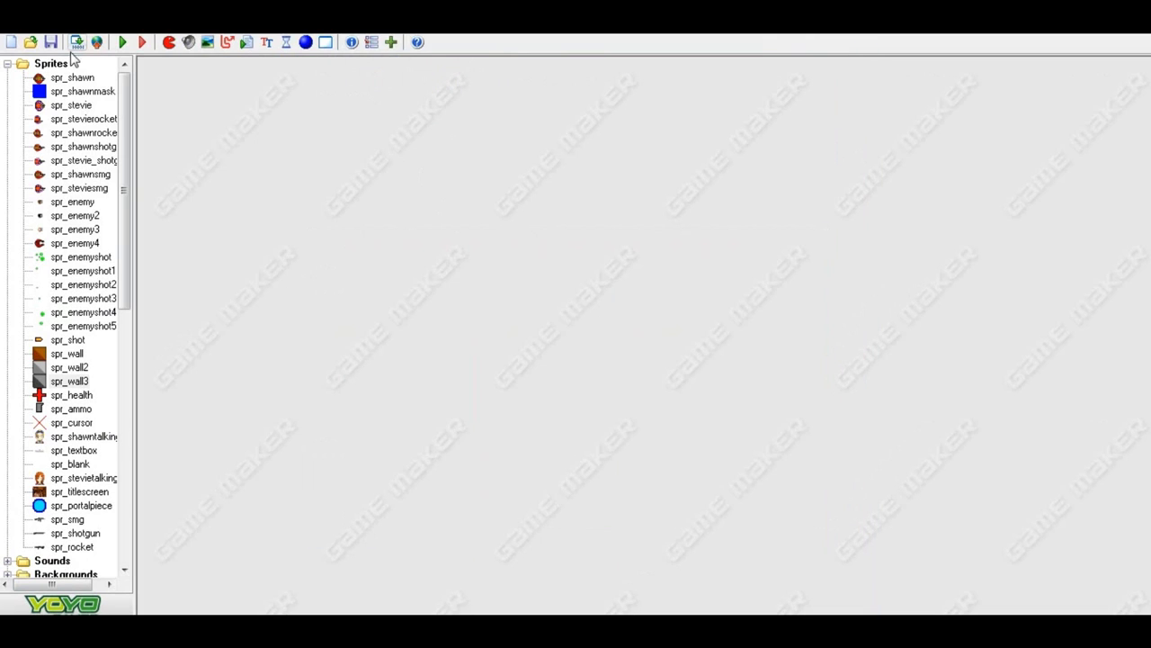
scroll(9, 71, down, 3)
click(7, 64)
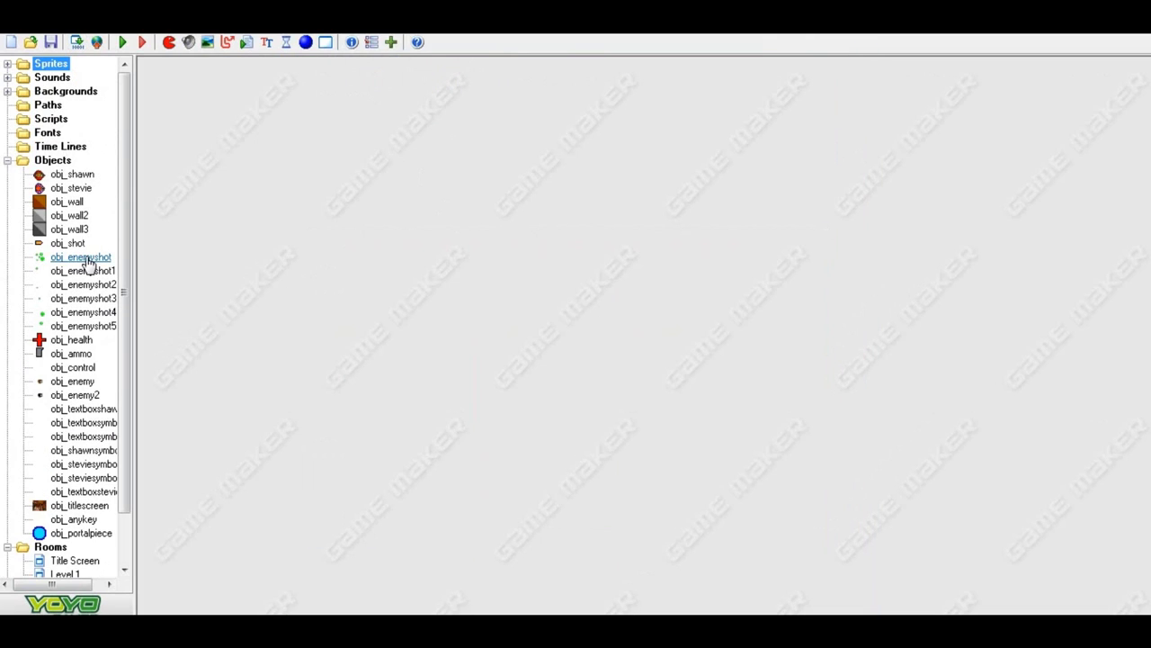
click(7, 160)
double_click(72, 200)
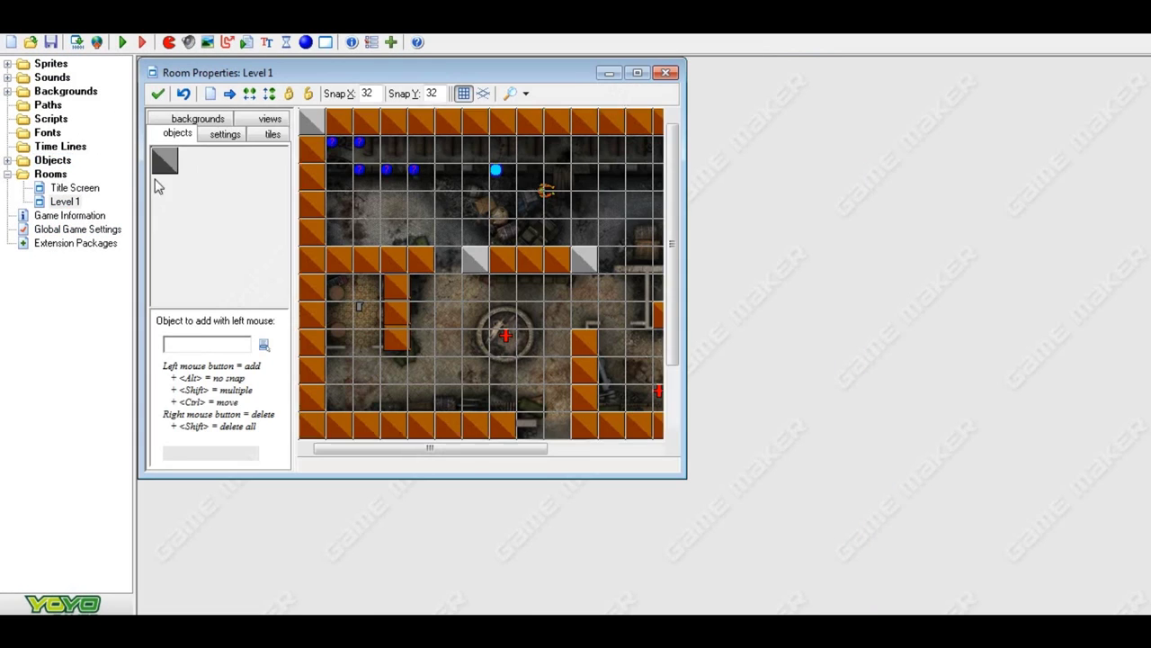
click(637, 73)
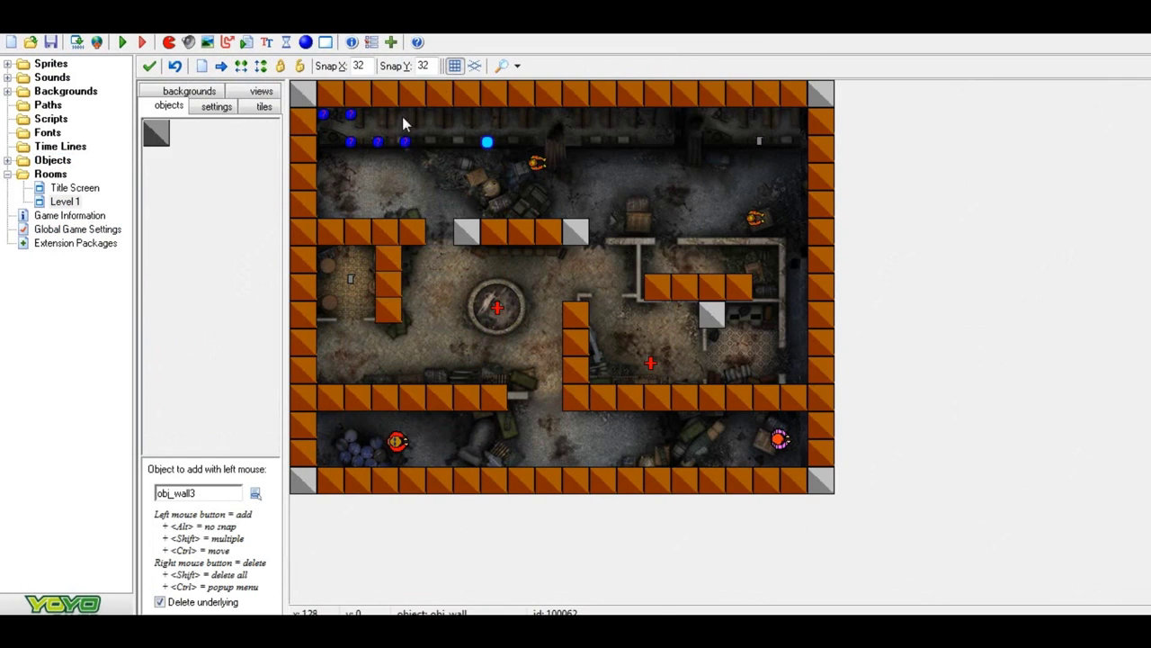
Place grey obj_wall3 blocks in the interior walls, replacing three lower-wall and one vertical-wall orange block
ctrl+drag(387, 235, 667, 298)
click(385, 313)
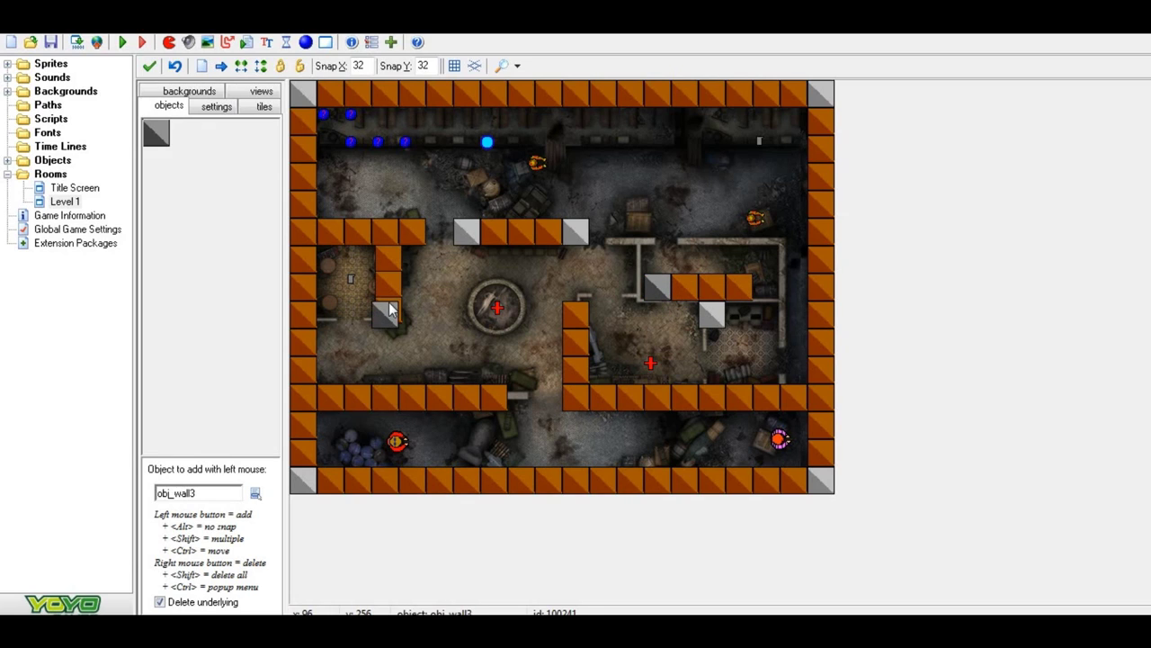
ctrl+drag(388, 311, 378, 399)
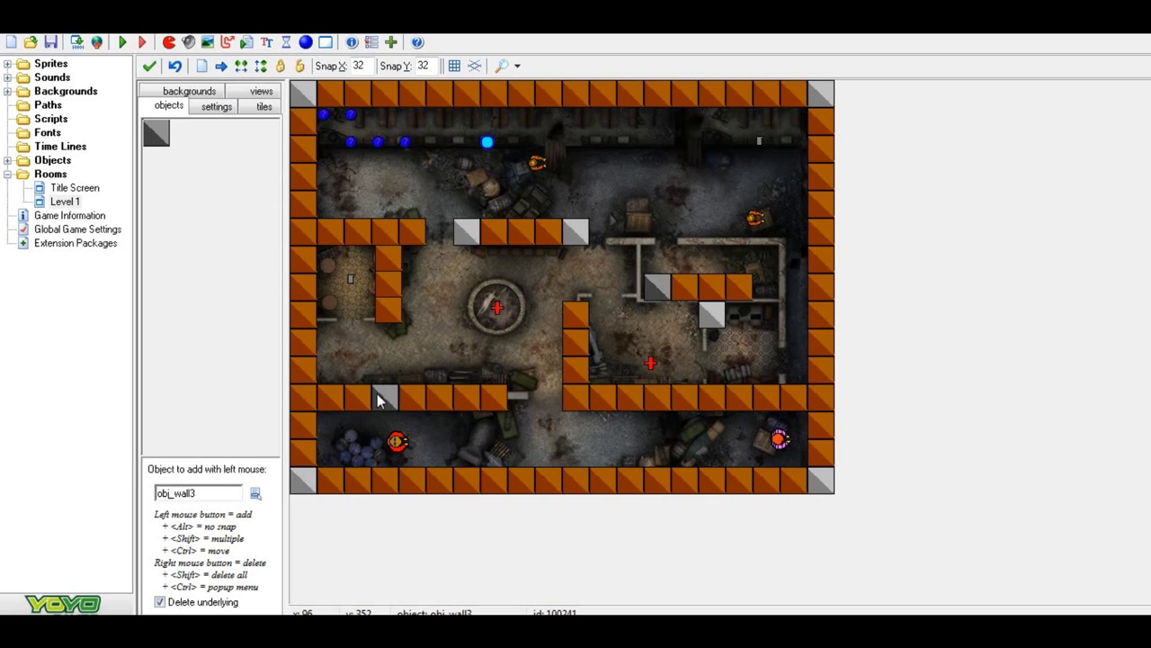
click(473, 397)
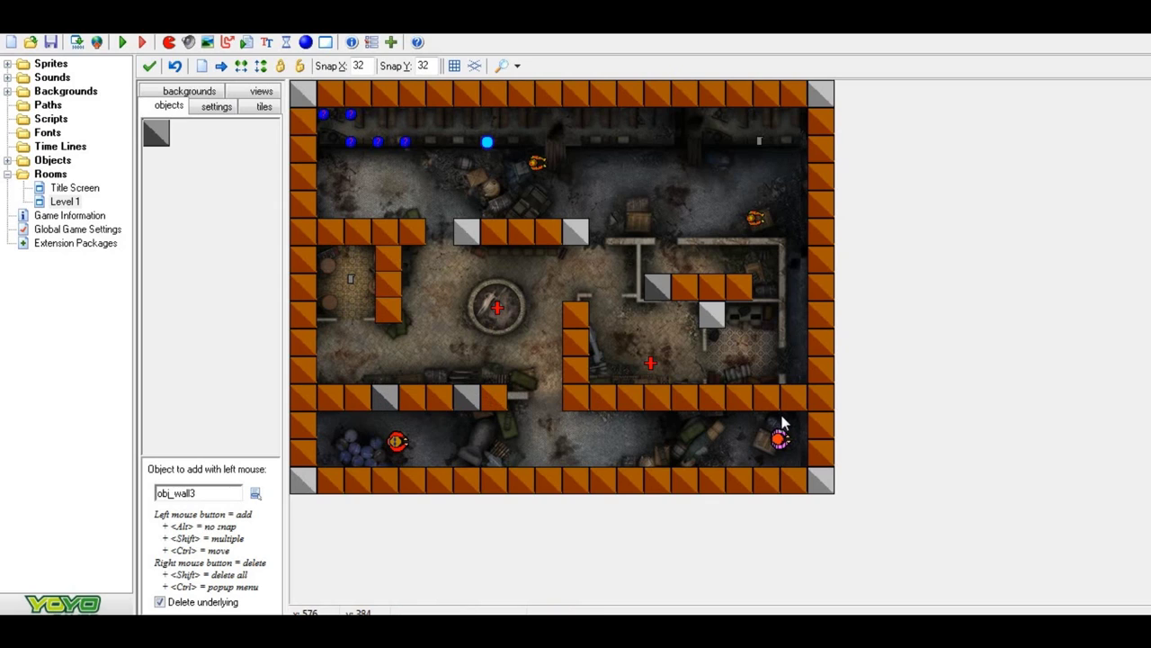
click(685, 397)
click(794, 397)
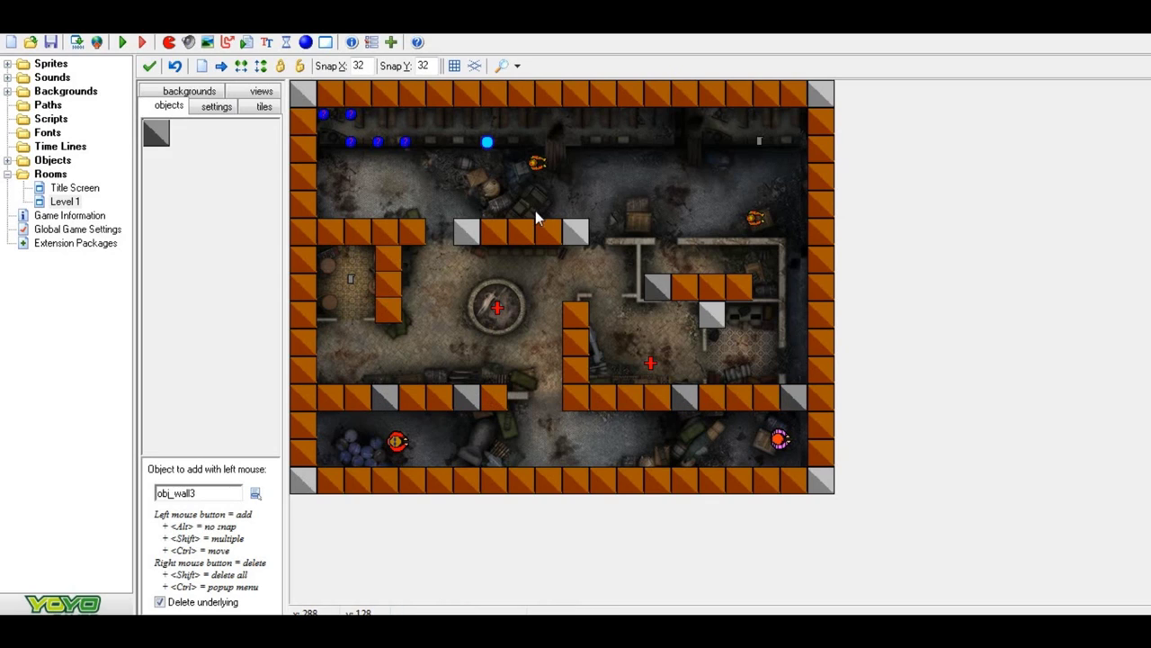
click(577, 340)
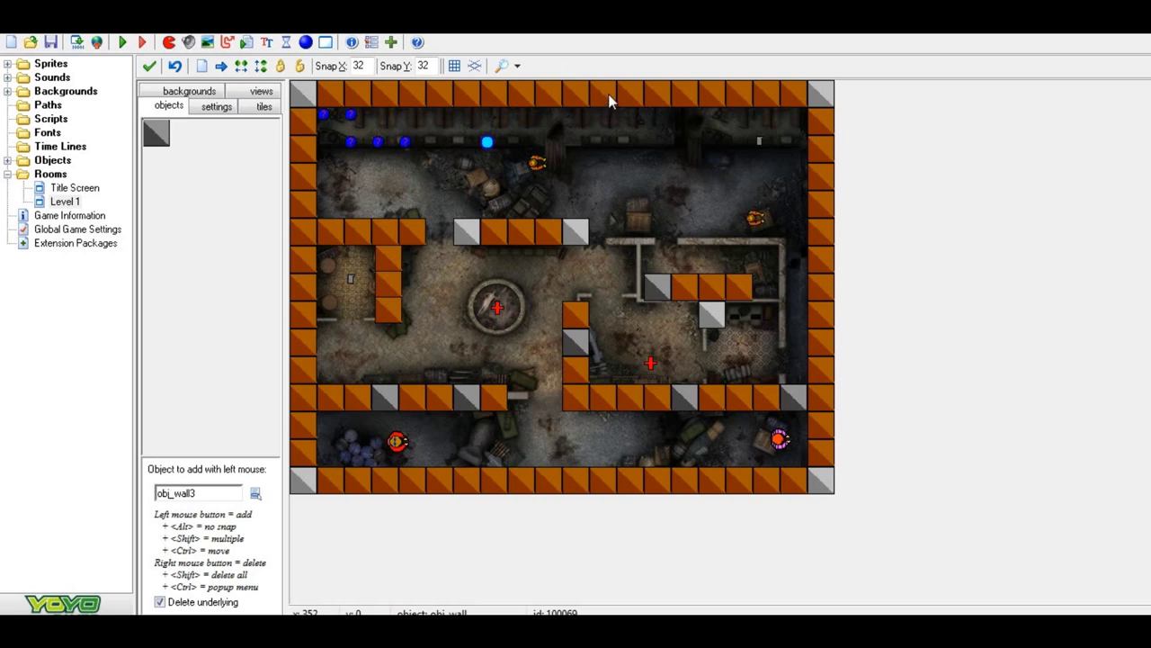
Replace orange blocks in the top, left, right and bottom outer walls with grey obj_wall3
click(441, 94)
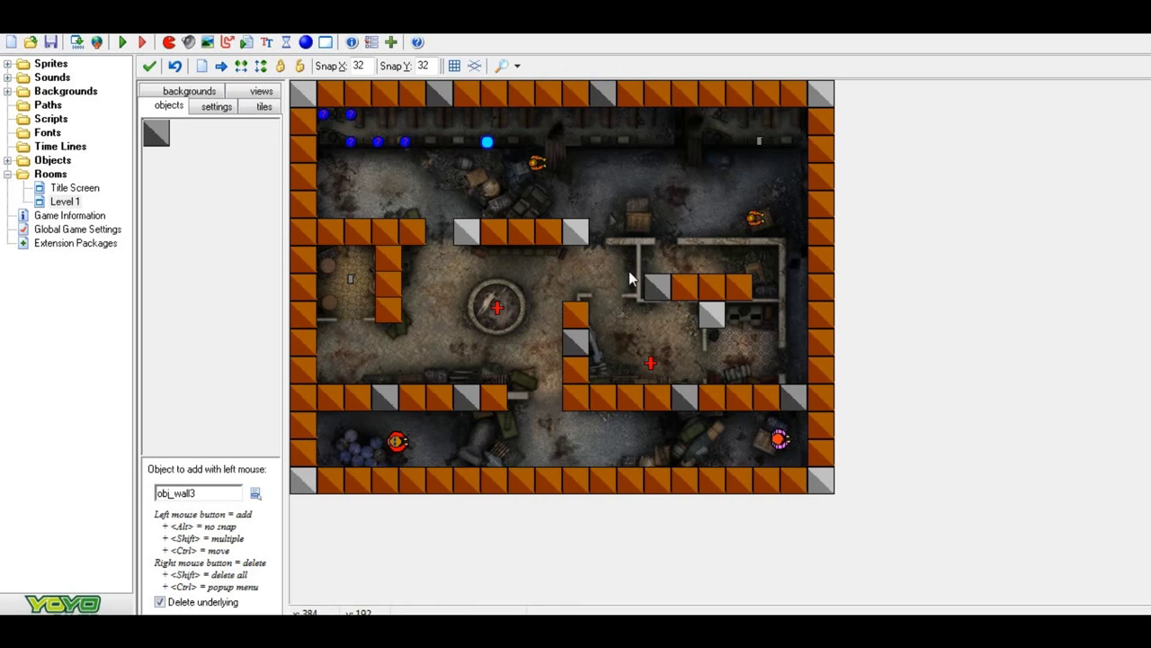
click(303, 289)
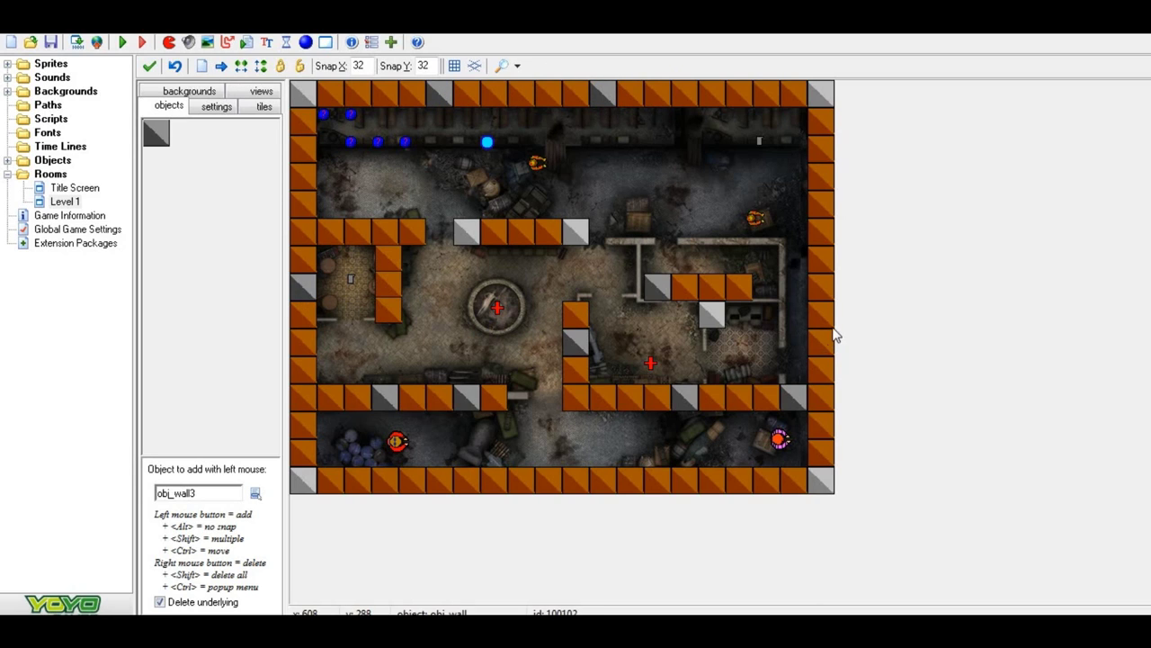
click(821, 293)
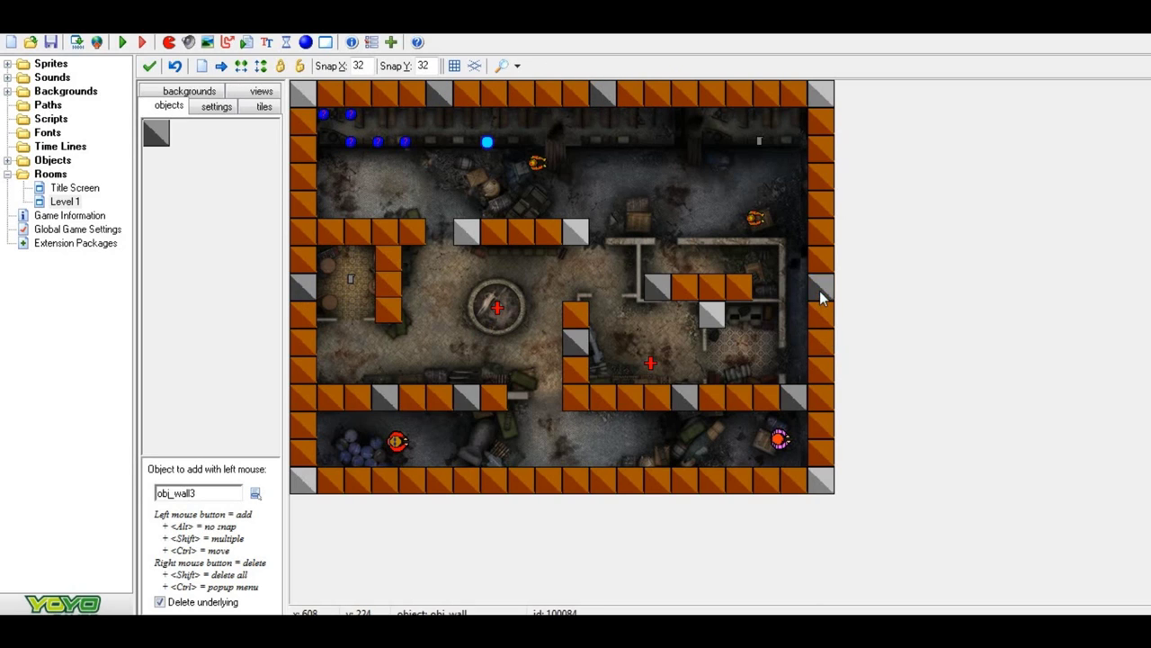
click(547, 483)
click(688, 486)
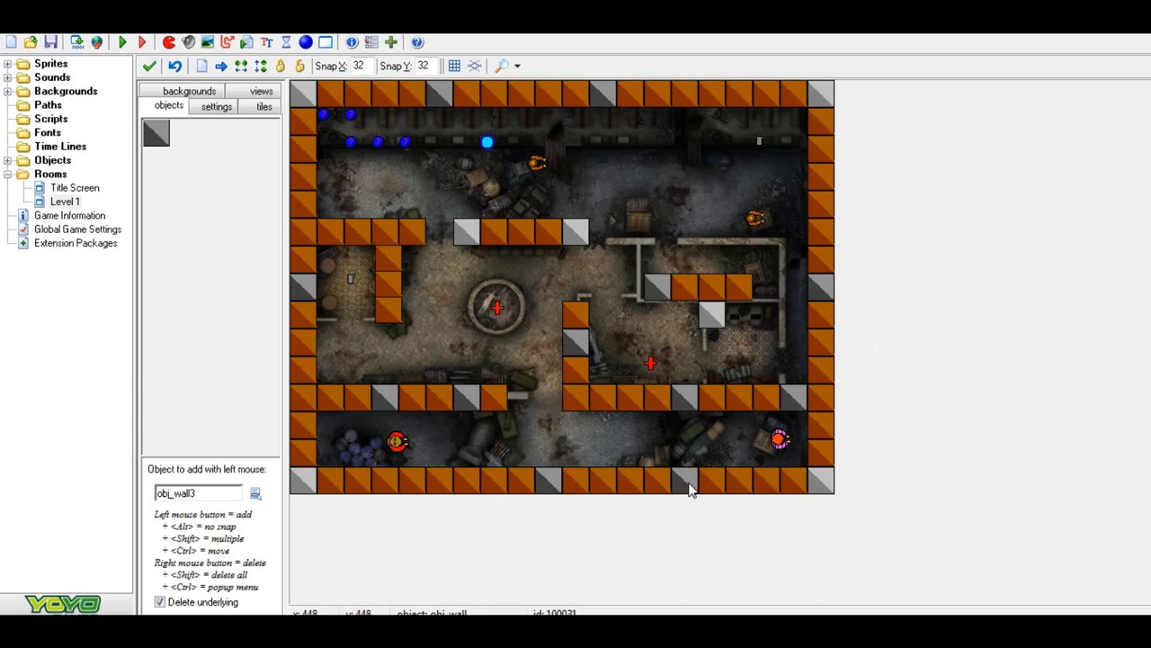
click(417, 486)
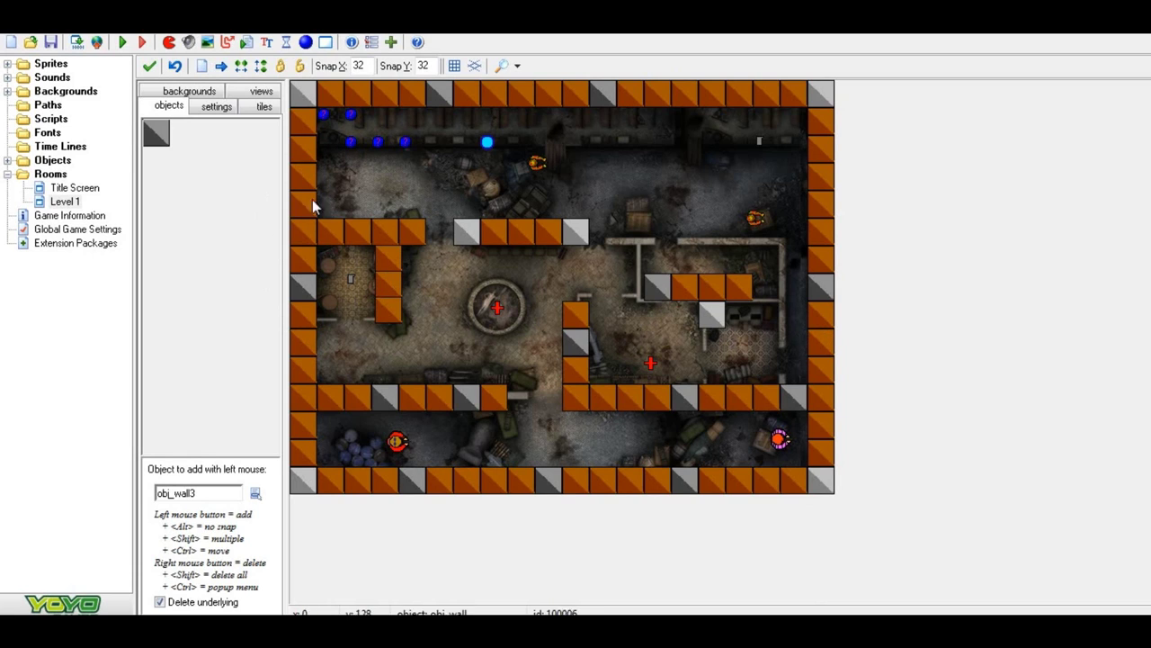
Close the room, duplicate spr_wall3 and name the copy spr_wall4
click(149, 68)
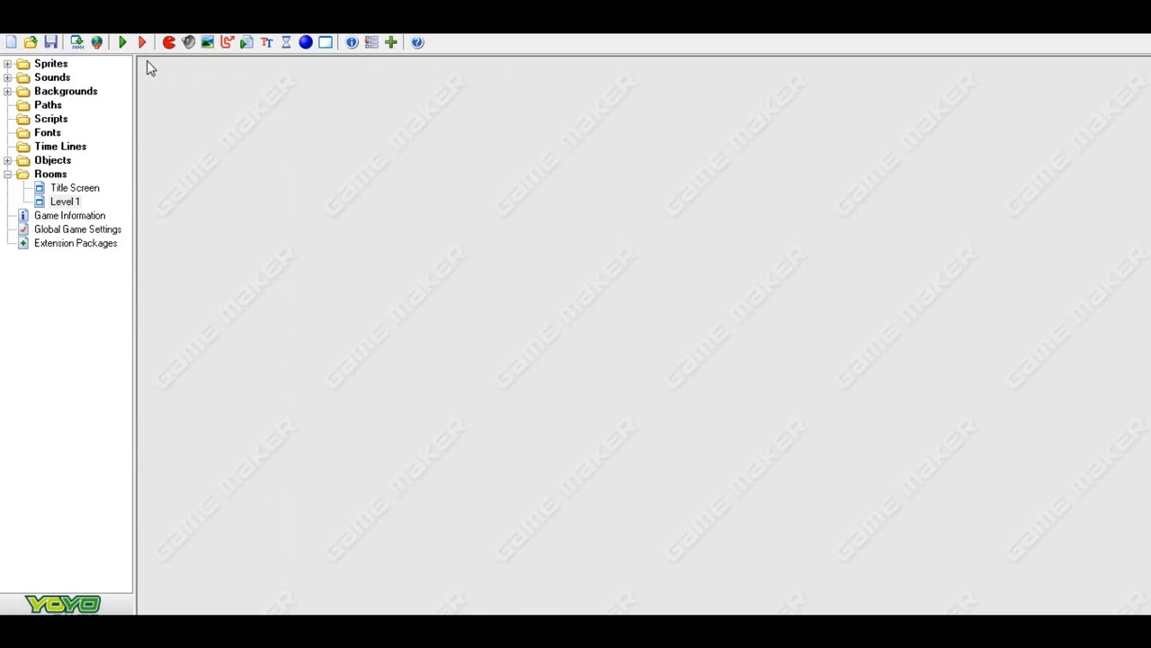
double_click(56, 66)
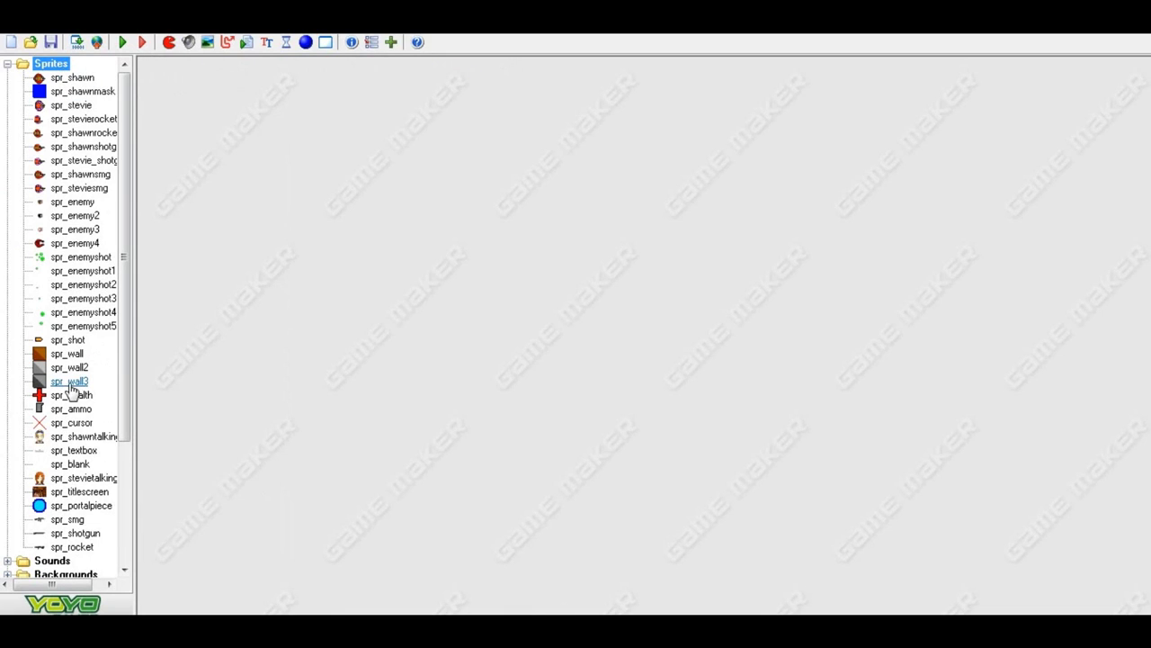
right_click(71, 382)
click(124, 411)
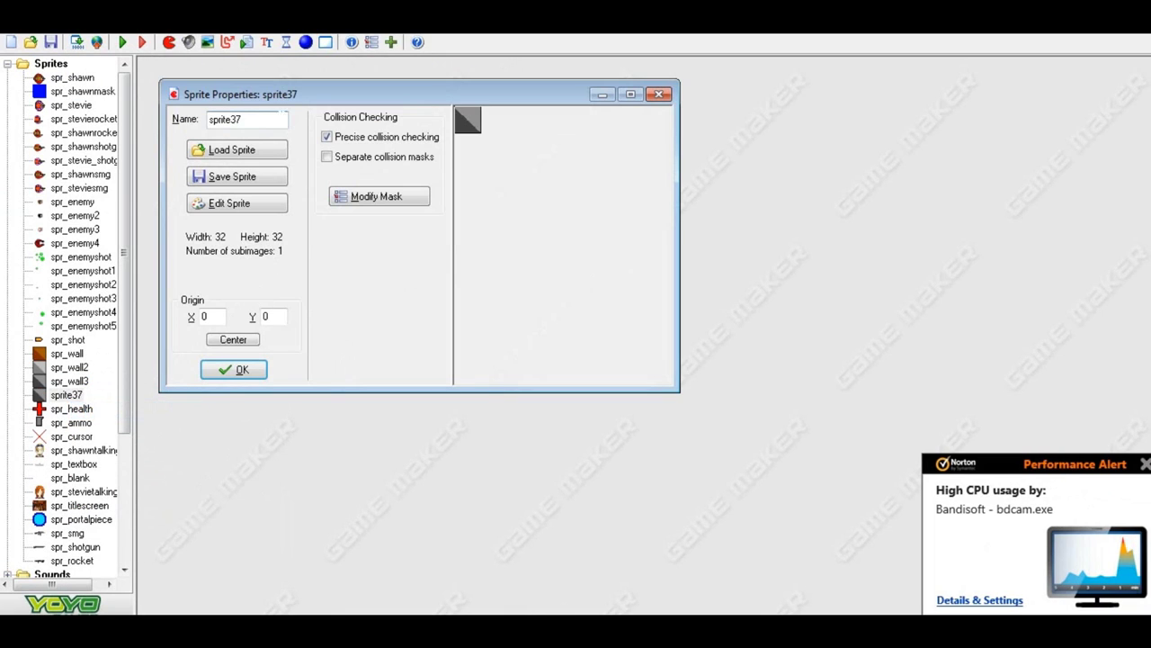
text(spr_wall4)
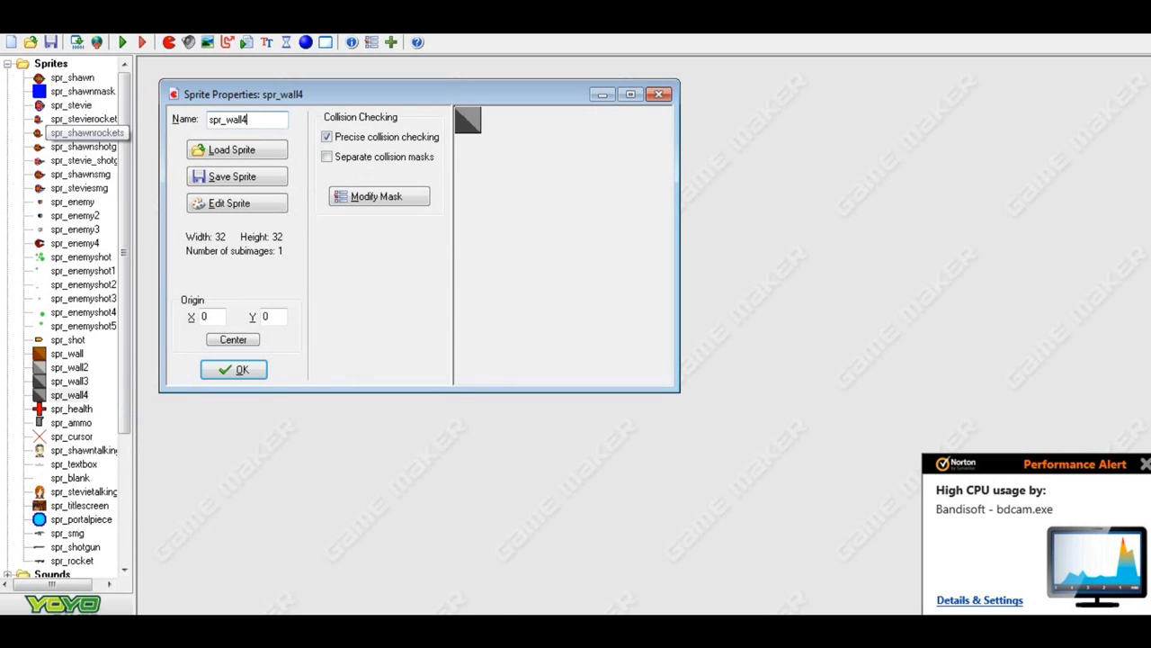
Flood-fill spr_wall4's lower half black and its upper triangle very dark grey, keeping the edits
click(282, 205)
click(621, 82)
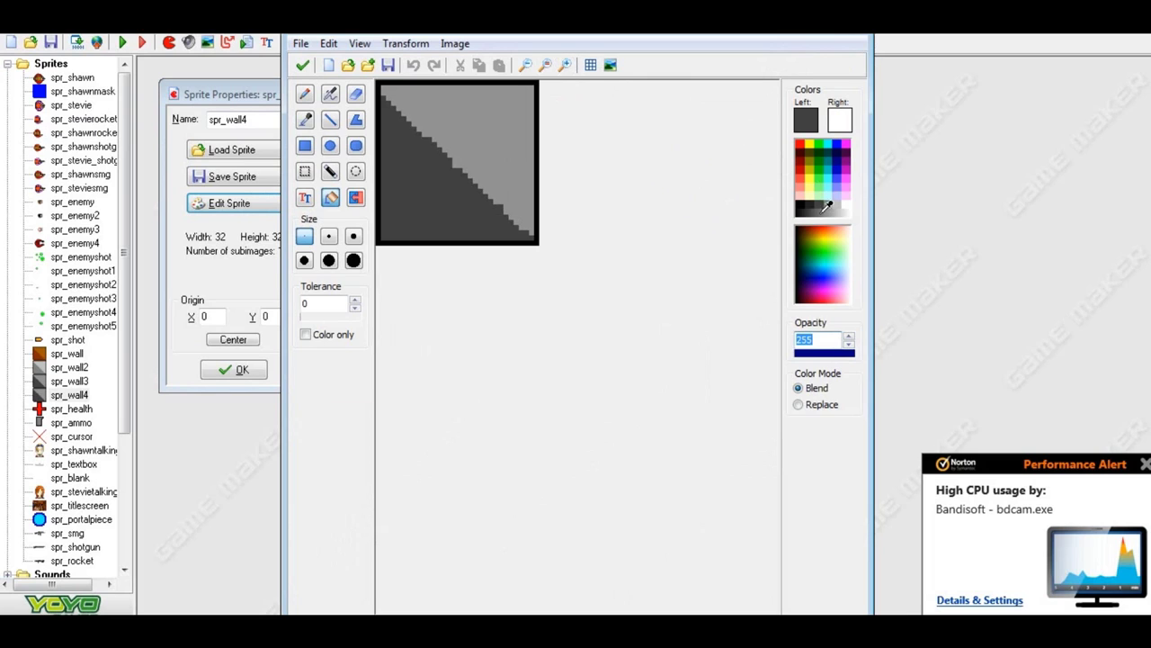
click(811, 198)
click(396, 153)
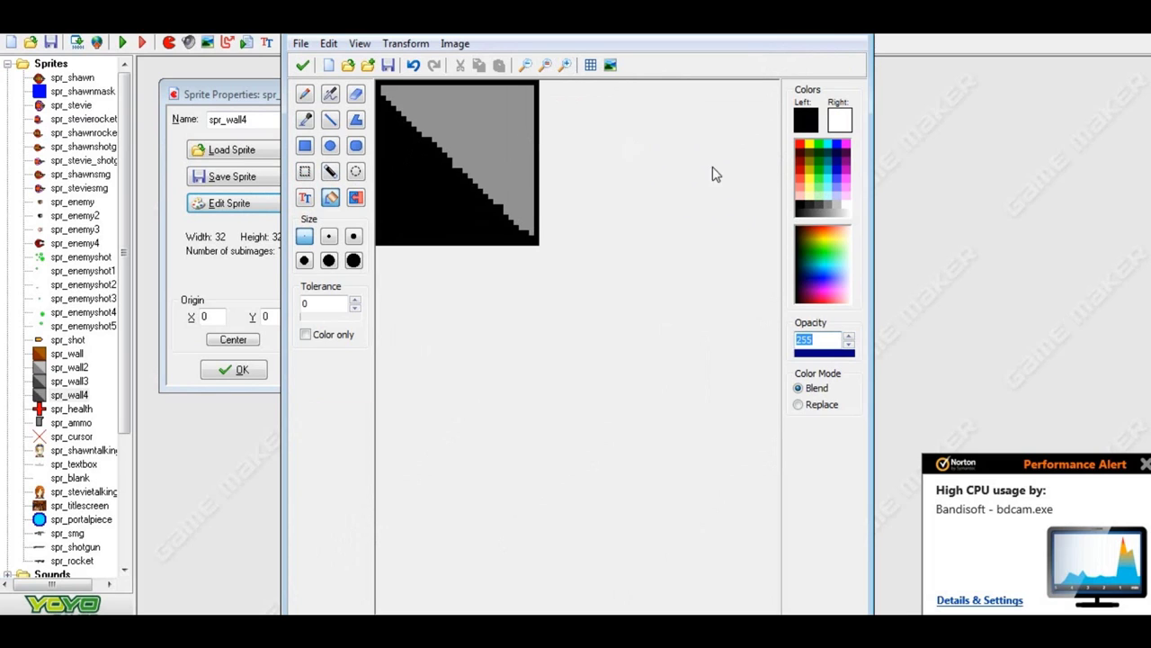
click(814, 202)
click(490, 105)
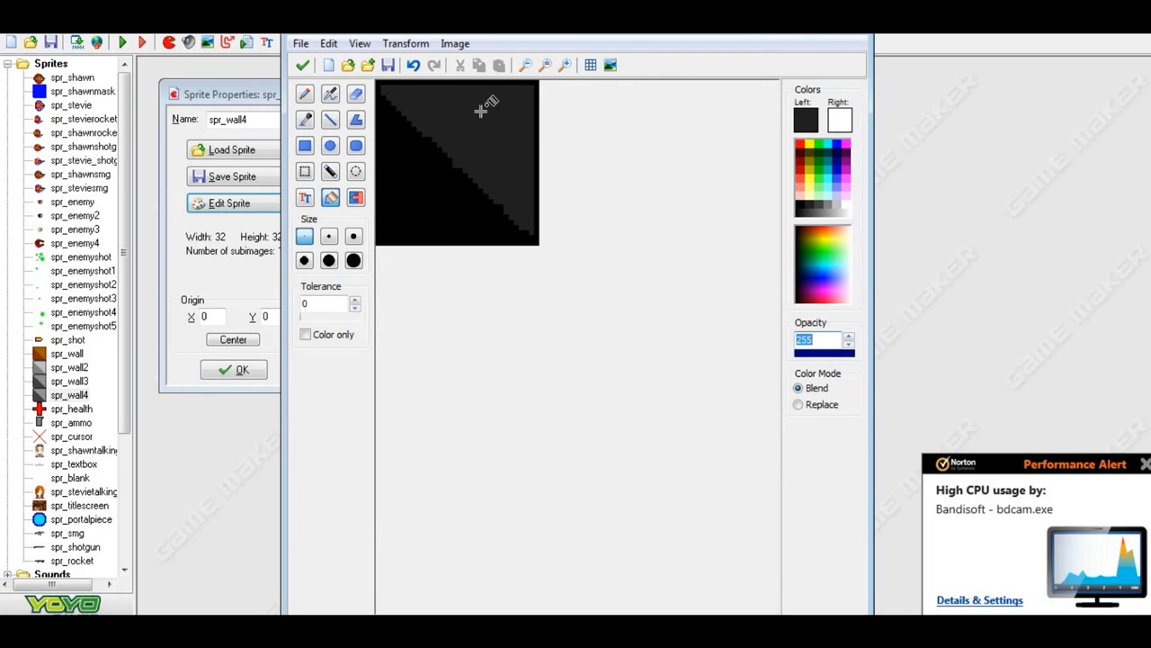
click(302, 65)
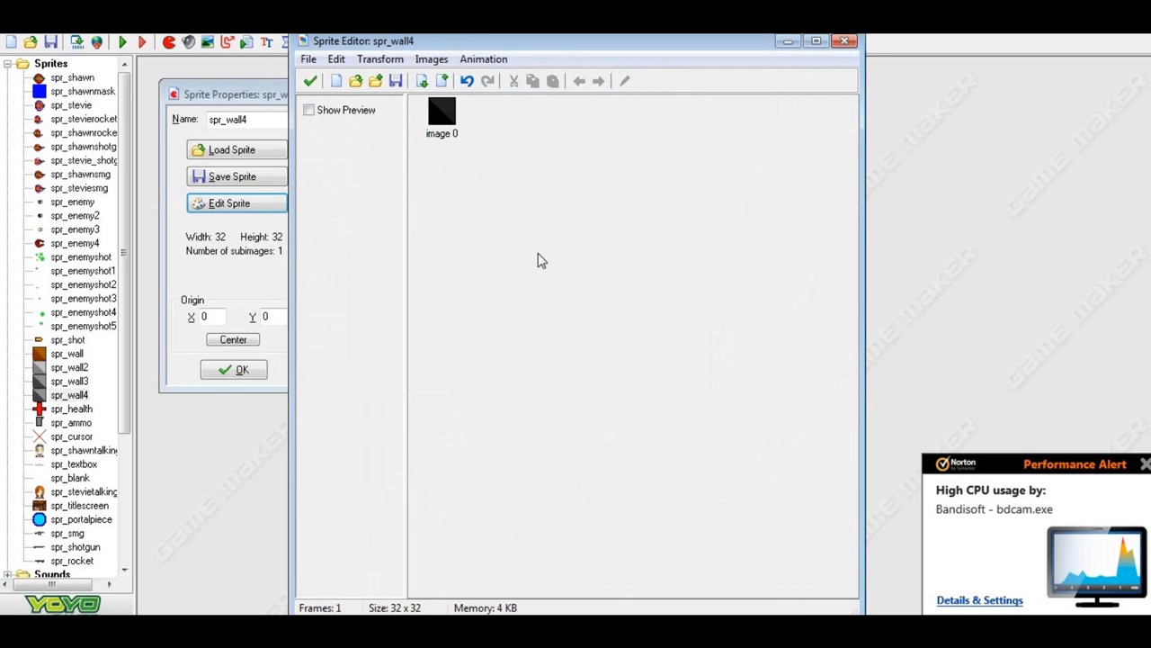
click(310, 81)
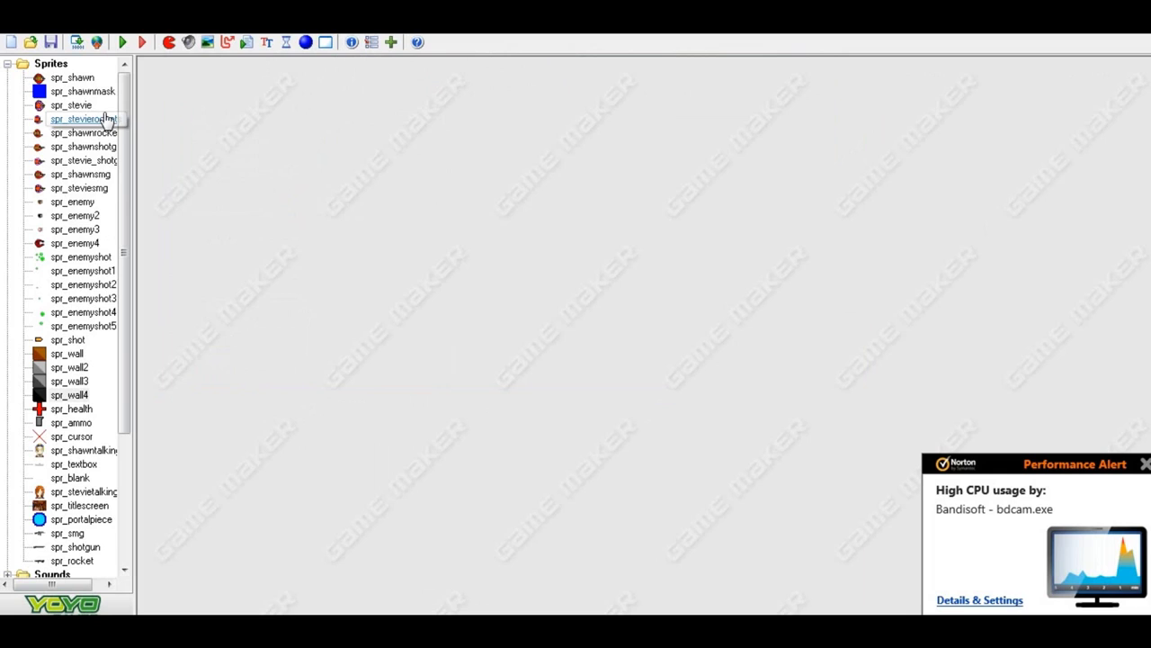
Duplicate obj_wall3 as obj_wall4 and assign it the spr_wall4 sprite
double_click(54, 65)
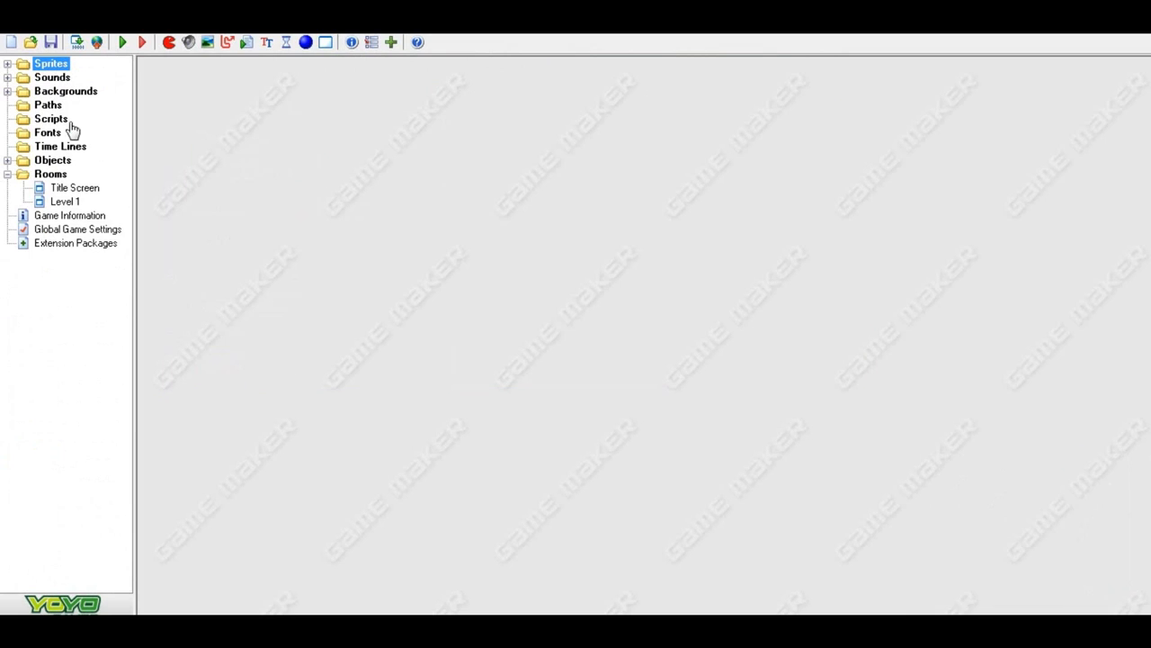
double_click(15, 161)
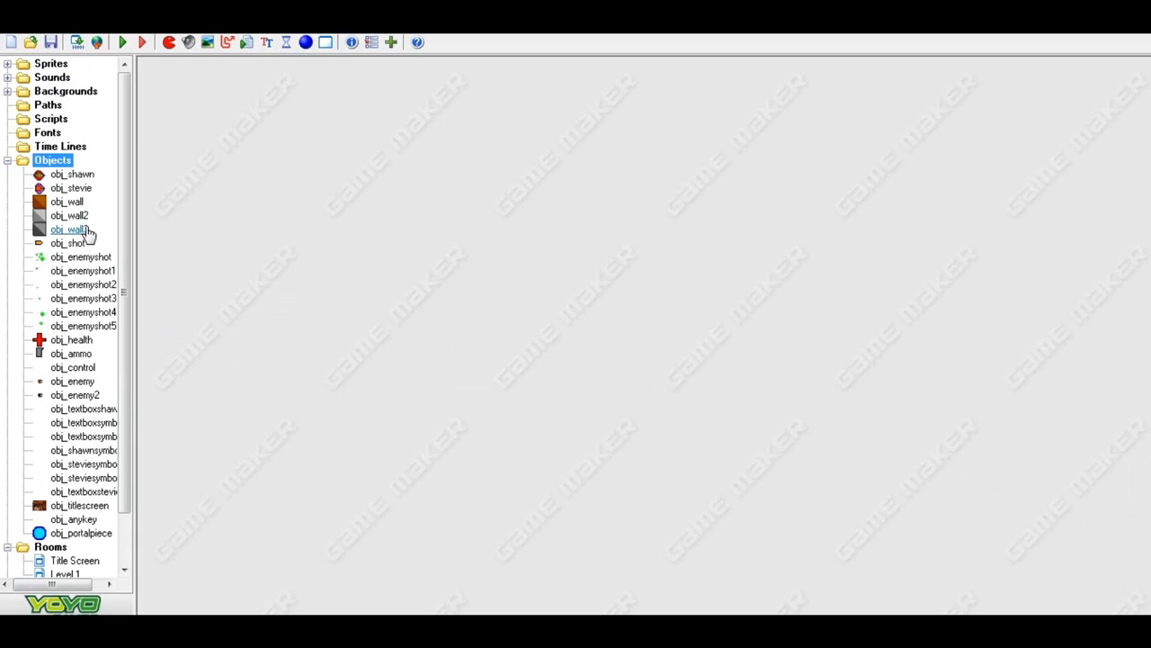
right_click(89, 232)
click(126, 256)
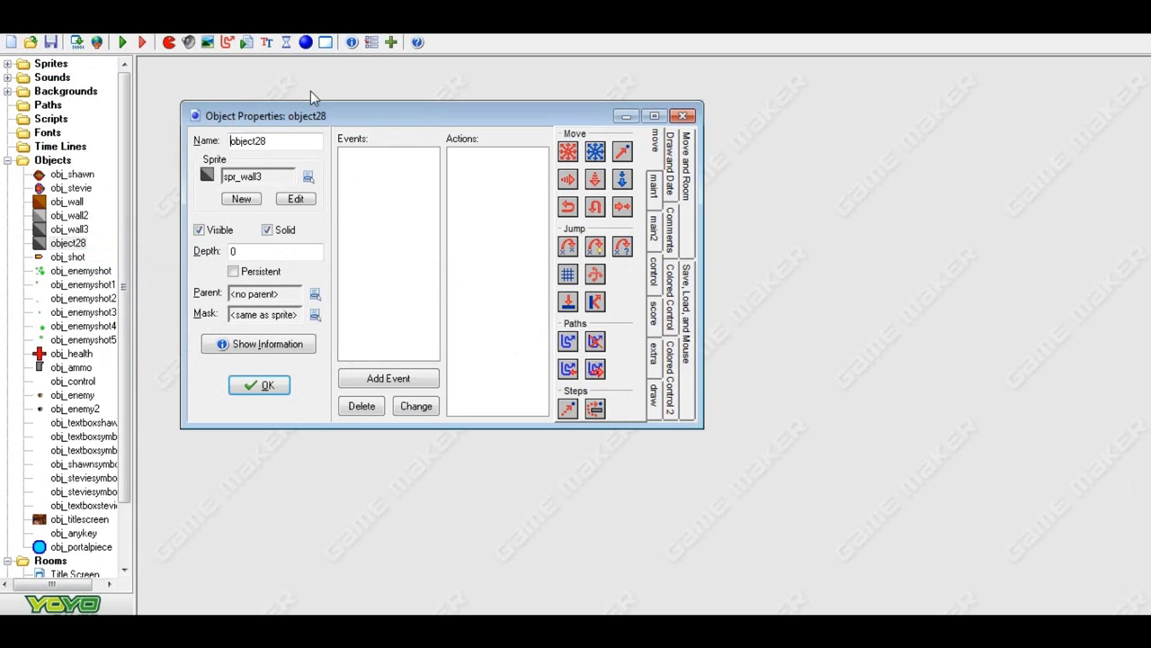
key(shift+End)
text(obj)
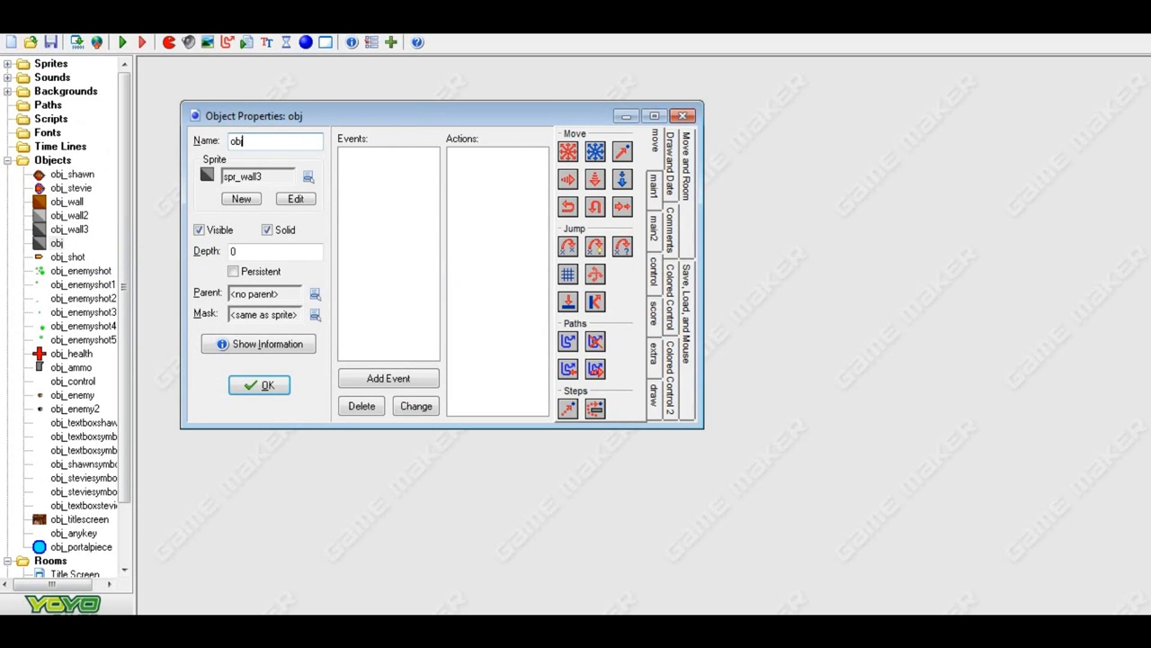
text(_wall3)
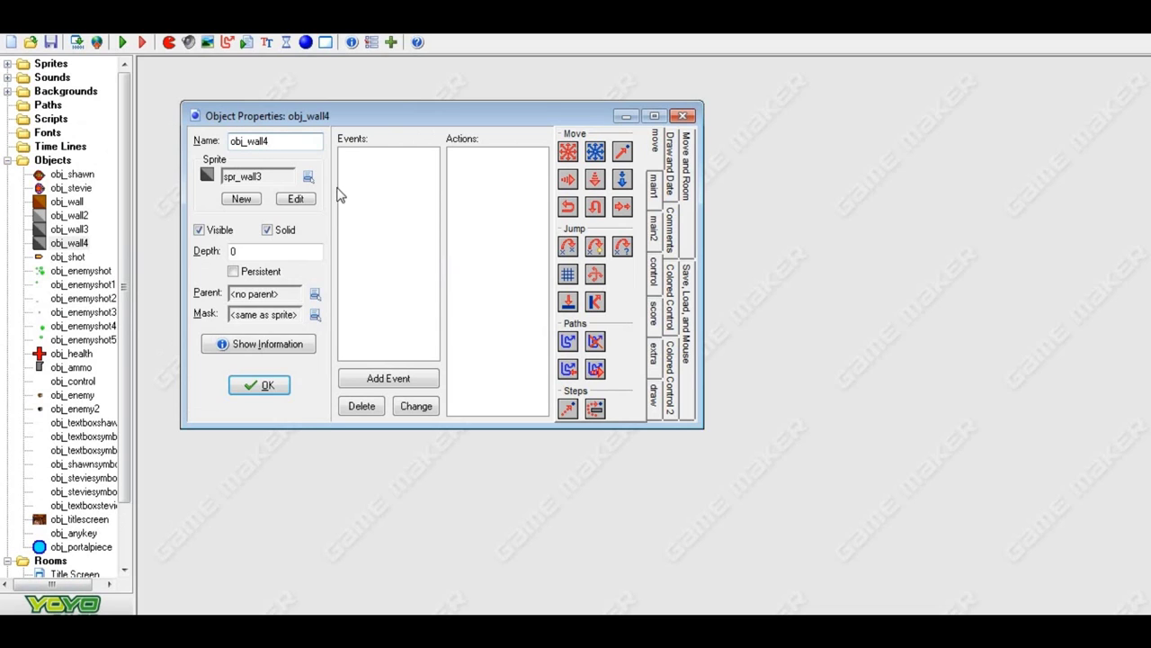
click(308, 176)
click(345, 415)
click(266, 385)
click(56, 160)
double_click(61, 162)
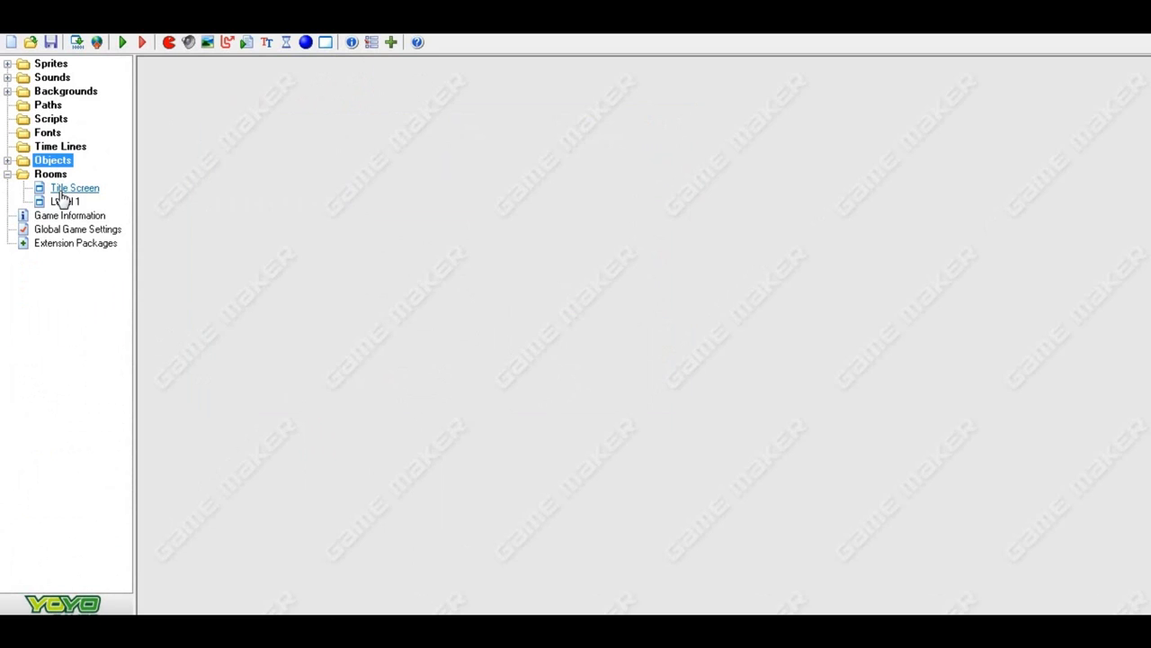
Open Level 1 maximized with the grid hidden, and remove two bottom-wall blocks
double_click(65, 200)
click(701, 138)
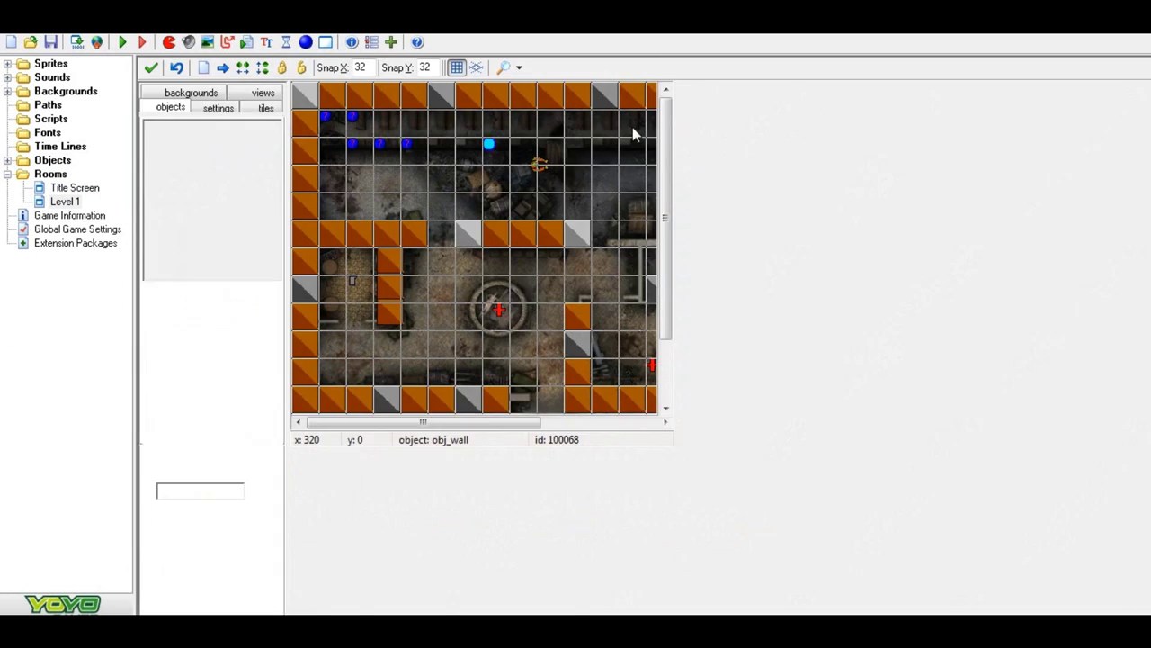
click(454, 66)
right_click(601, 484)
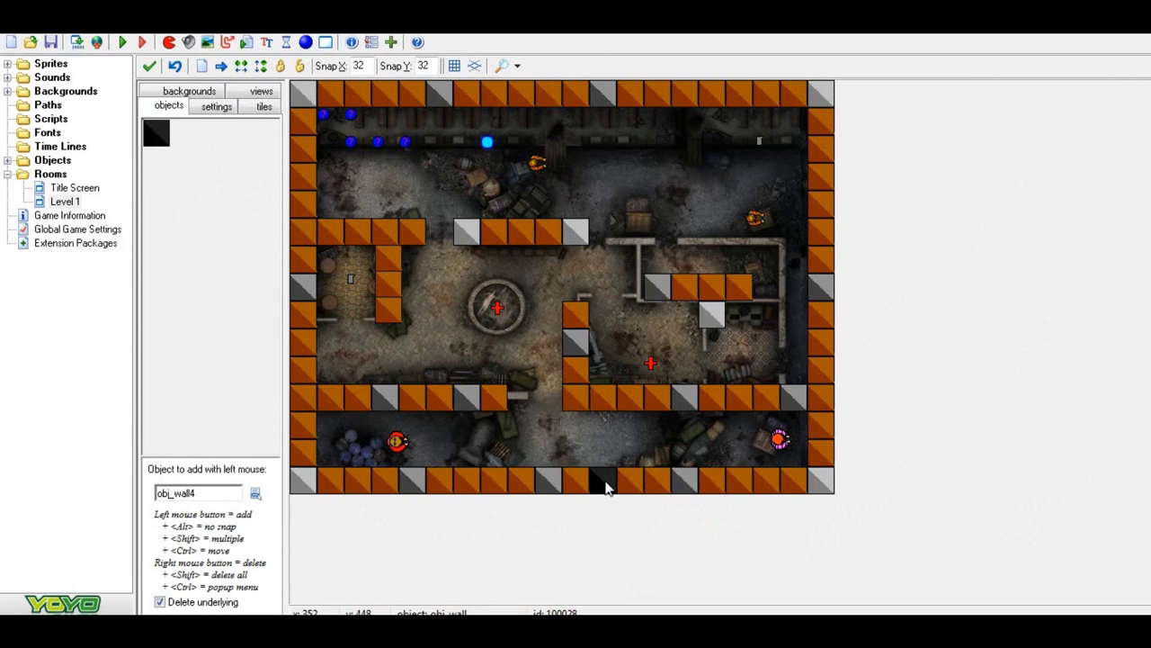
right_click(497, 486)
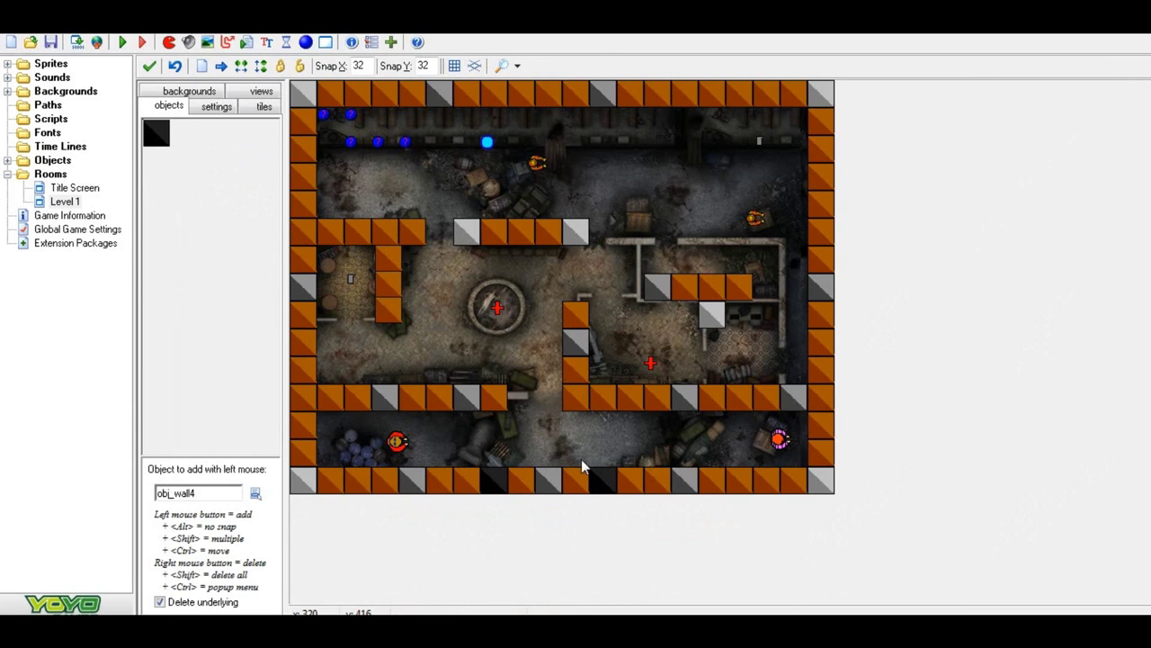
right_click(386, 311)
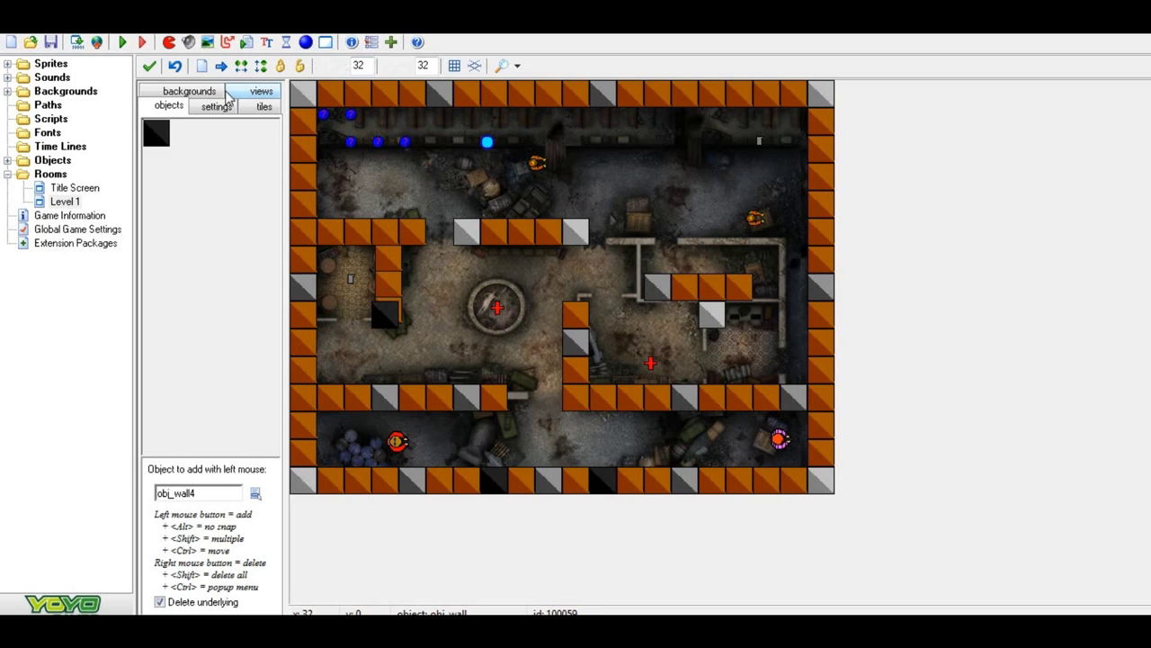
click(176, 67)
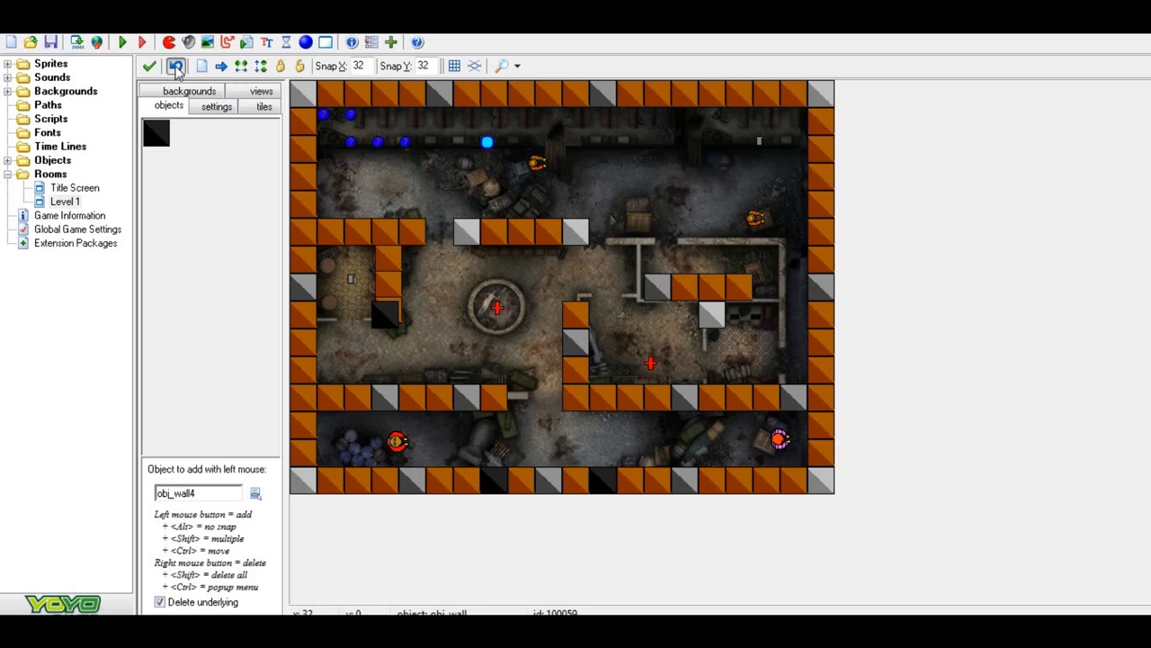
click(385, 320)
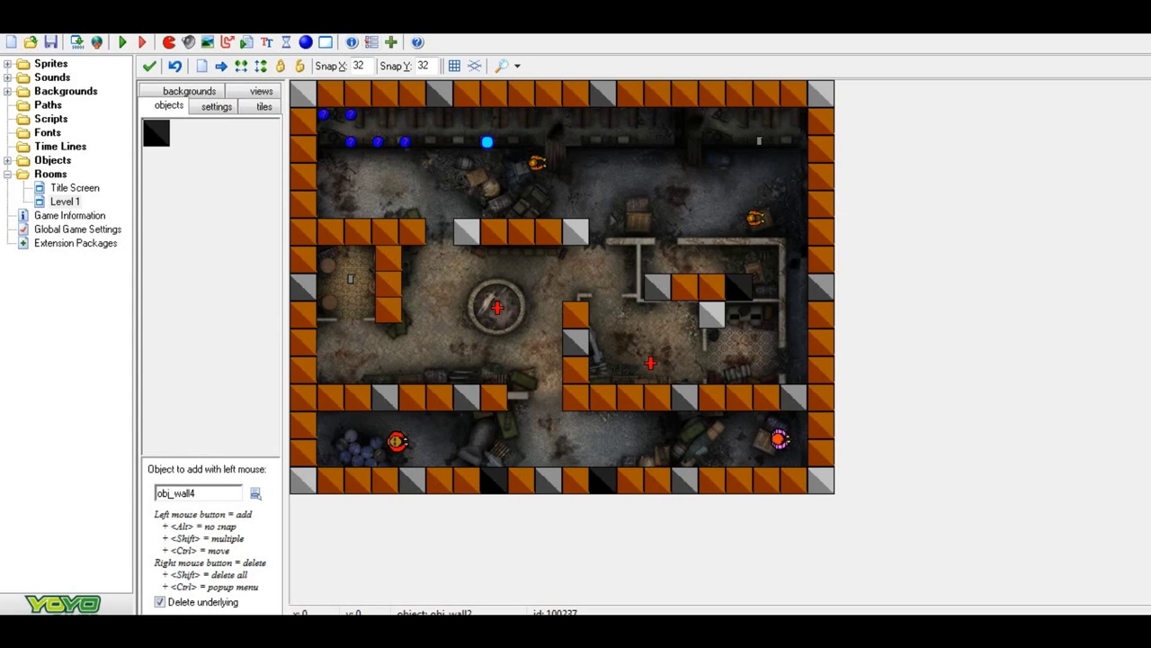
Place black obj_wall4 blocks along the top wall, top corners and around the left gray block
click(329, 97)
click(797, 93)
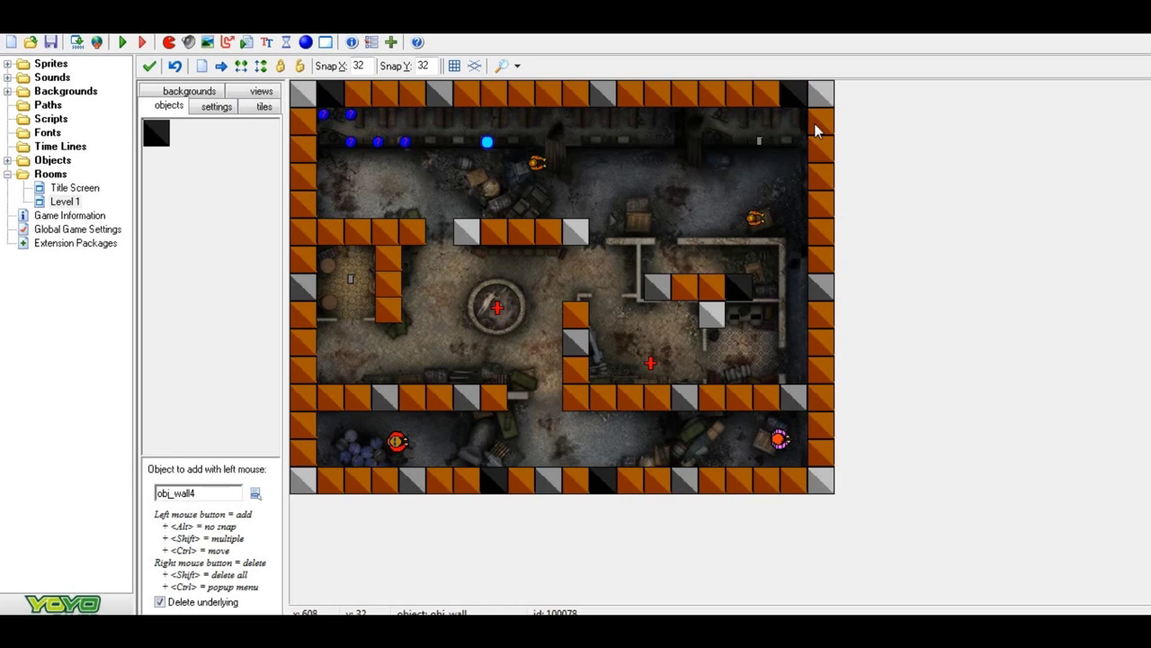
click(818, 123)
click(306, 120)
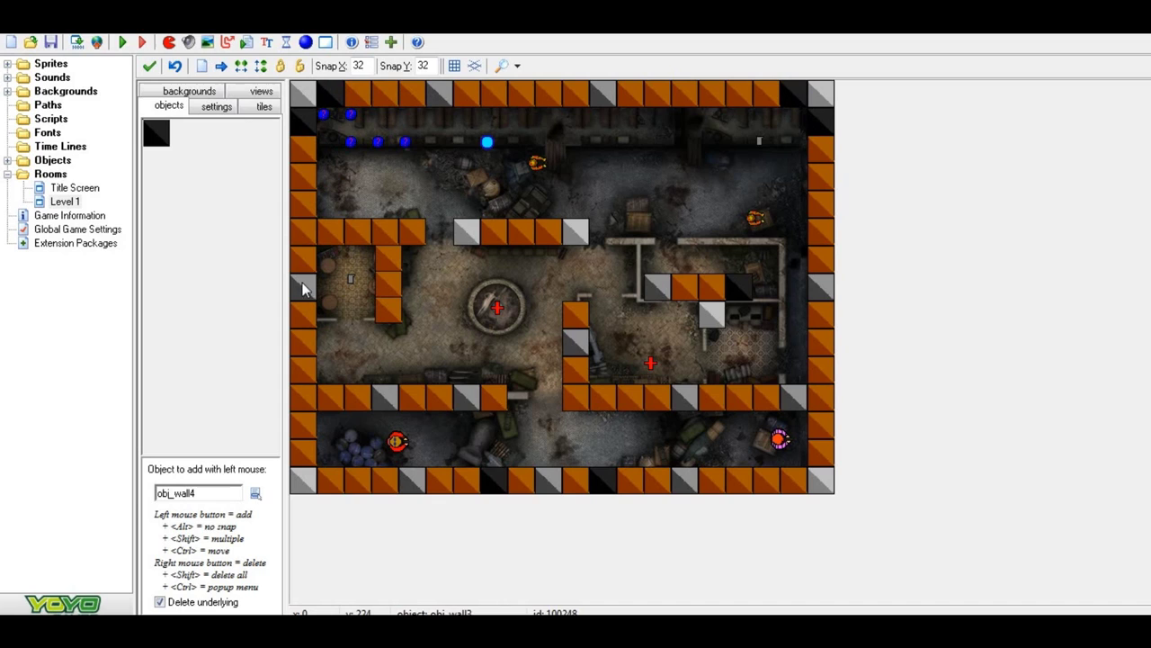
click(304, 260)
click(303, 315)
Add black blocks at the bottom corners and around the right gray block, removing an inner-wall misplacement
click(307, 461)
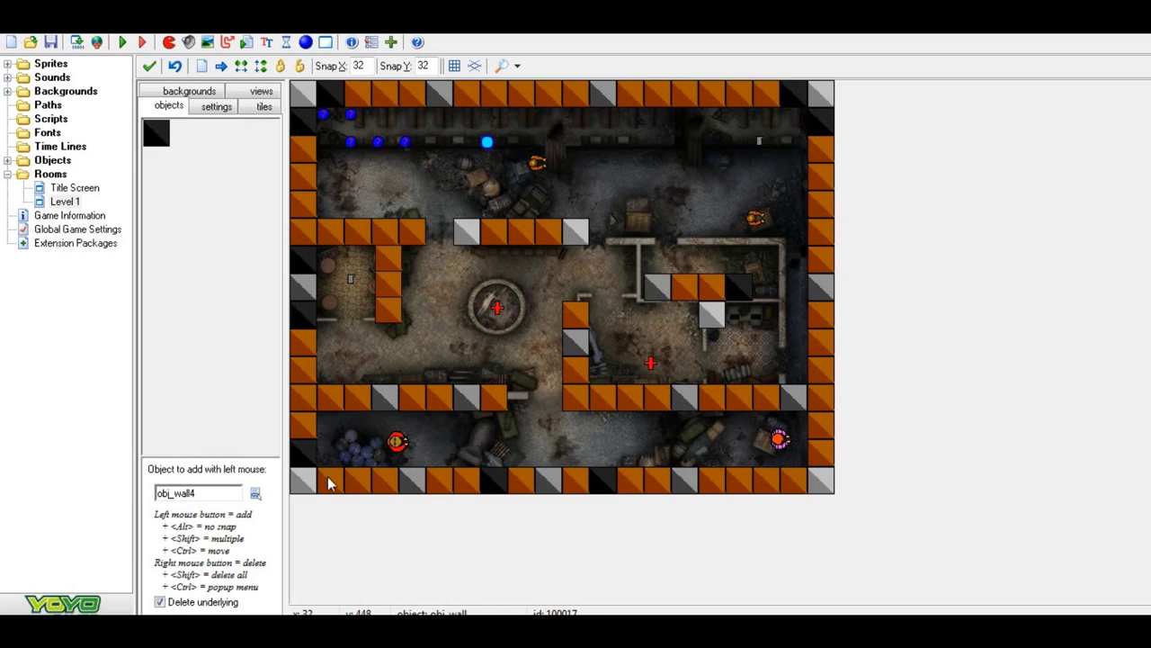
click(331, 481)
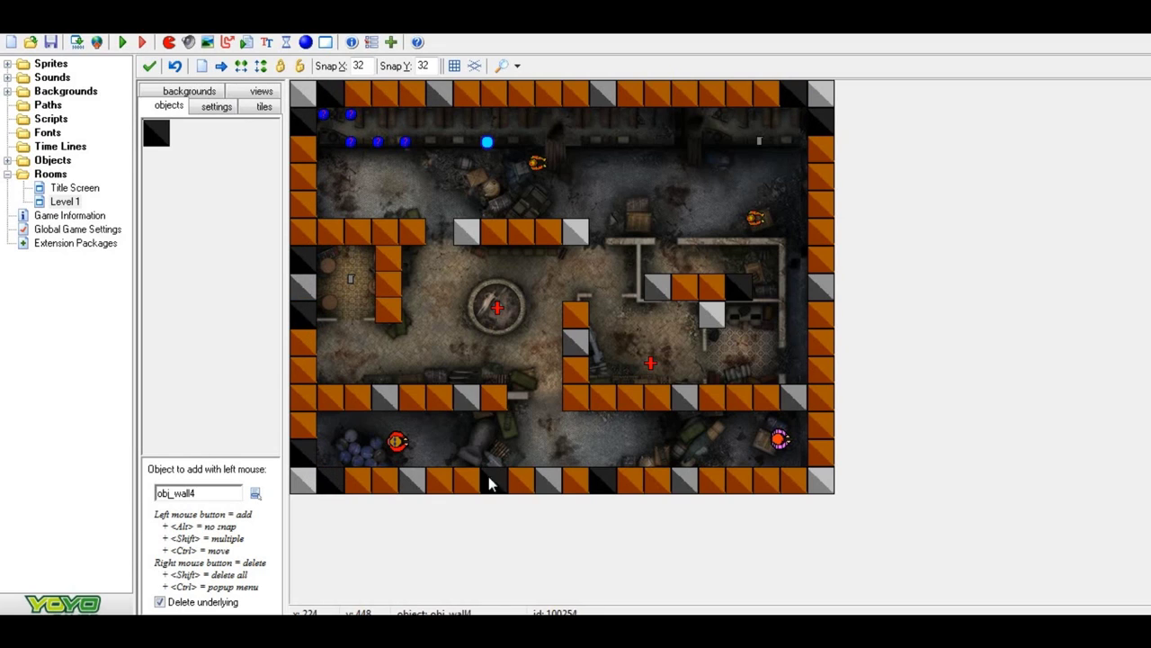
click(800, 482)
click(823, 453)
click(822, 263)
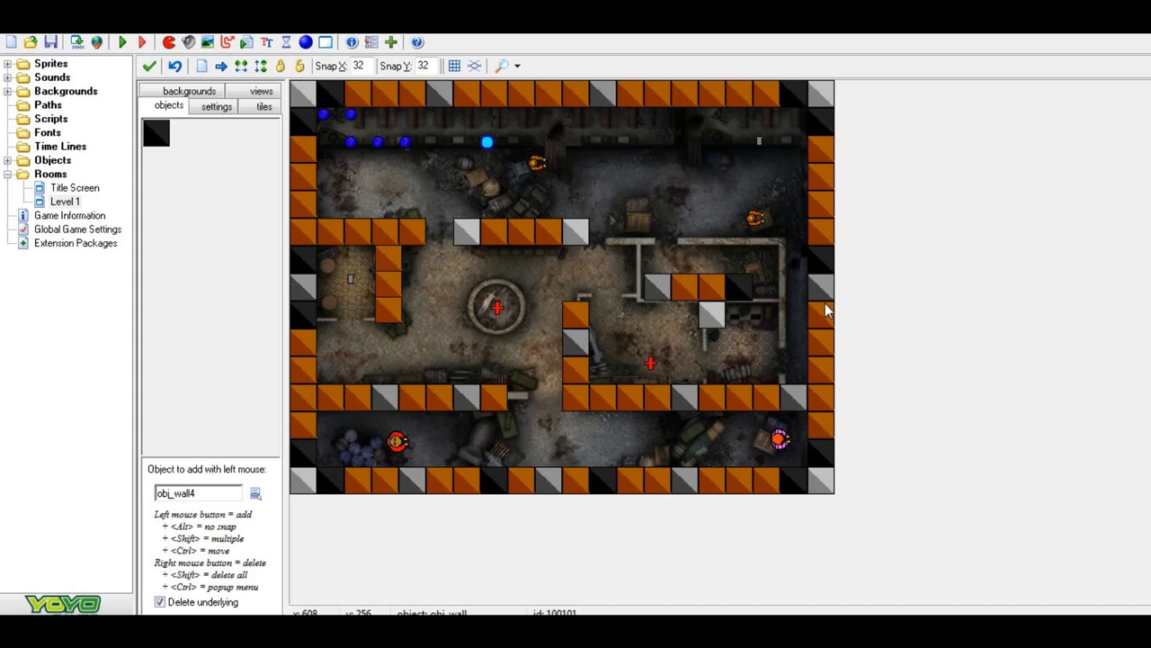
click(822, 313)
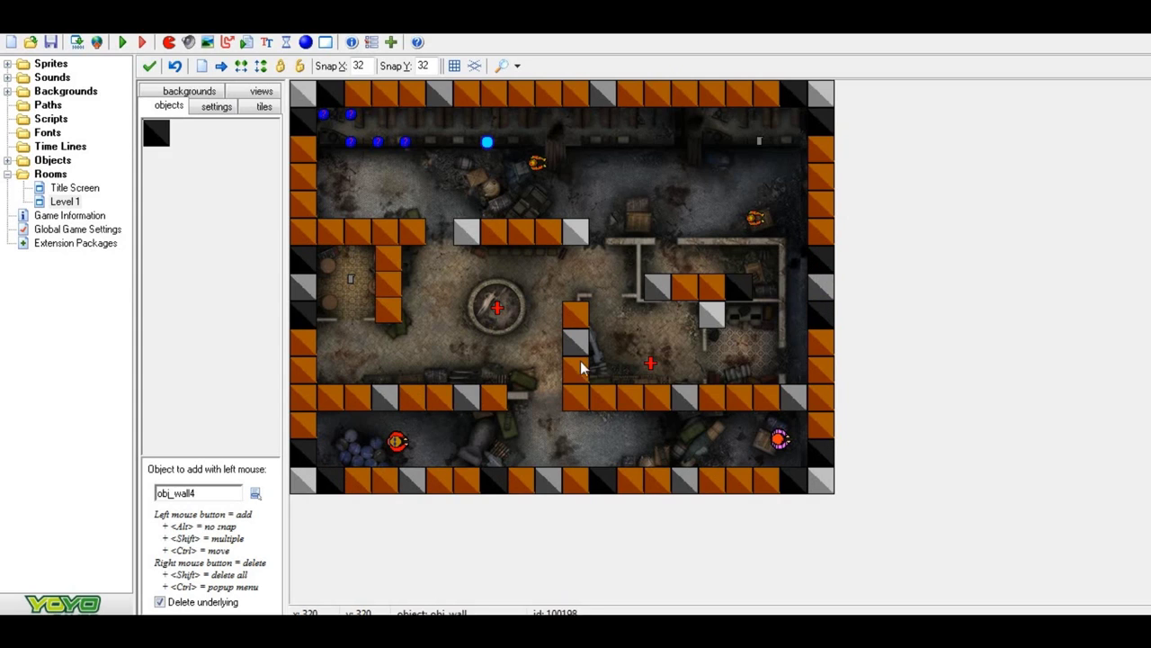
click(397, 315)
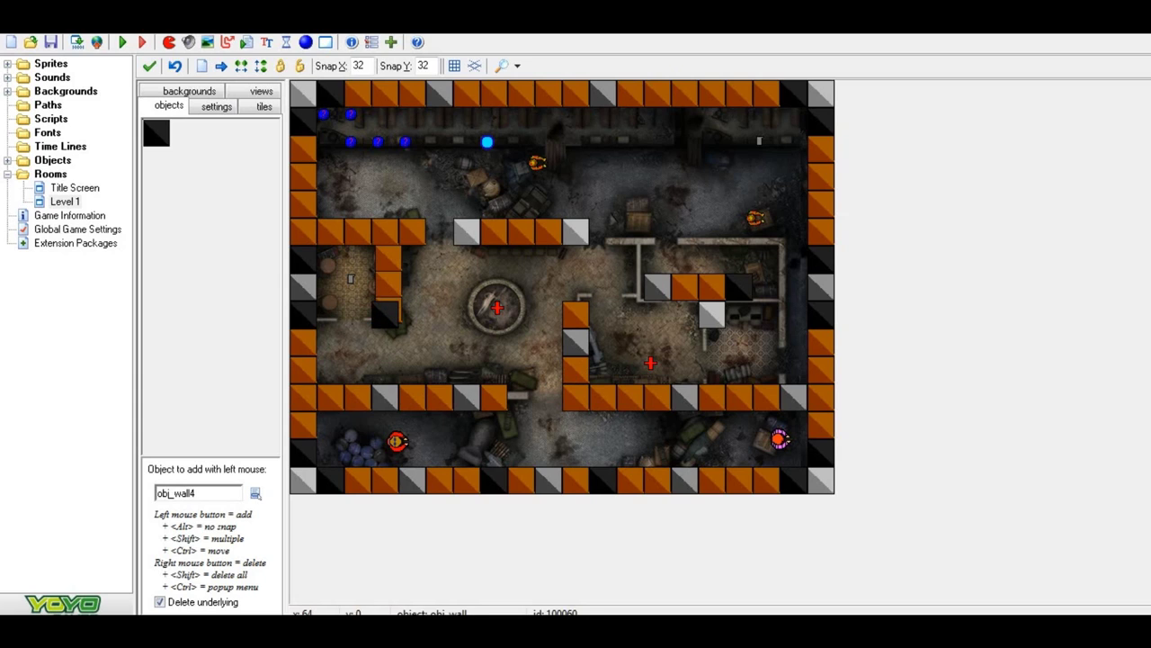
right_click(377, 310)
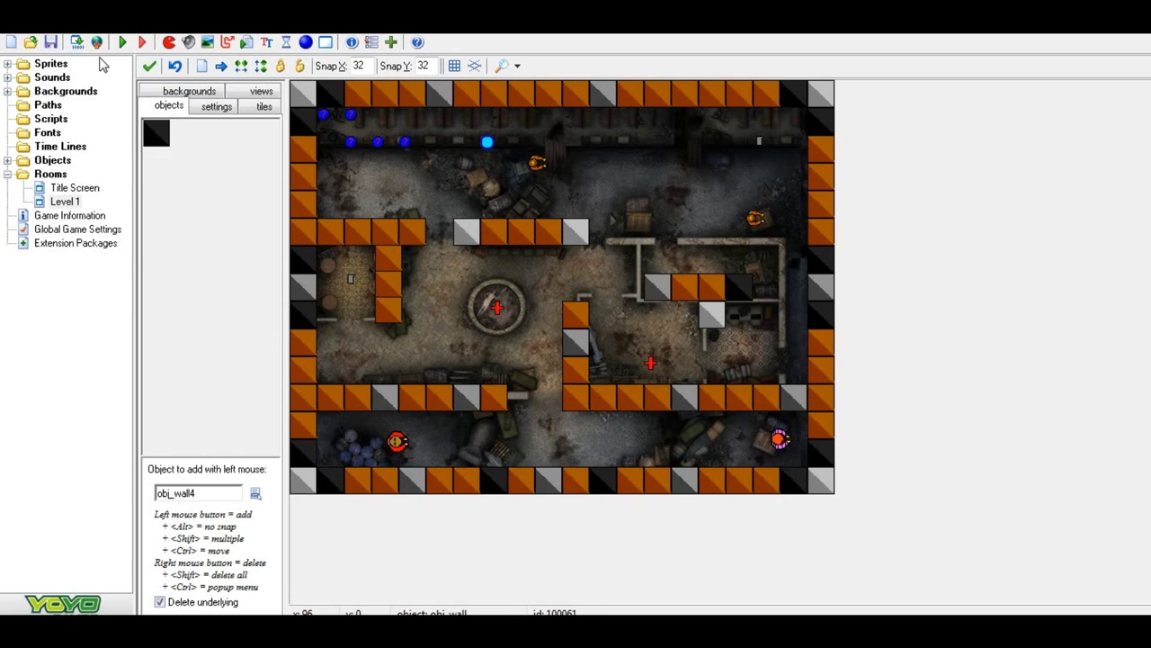
click(151, 67)
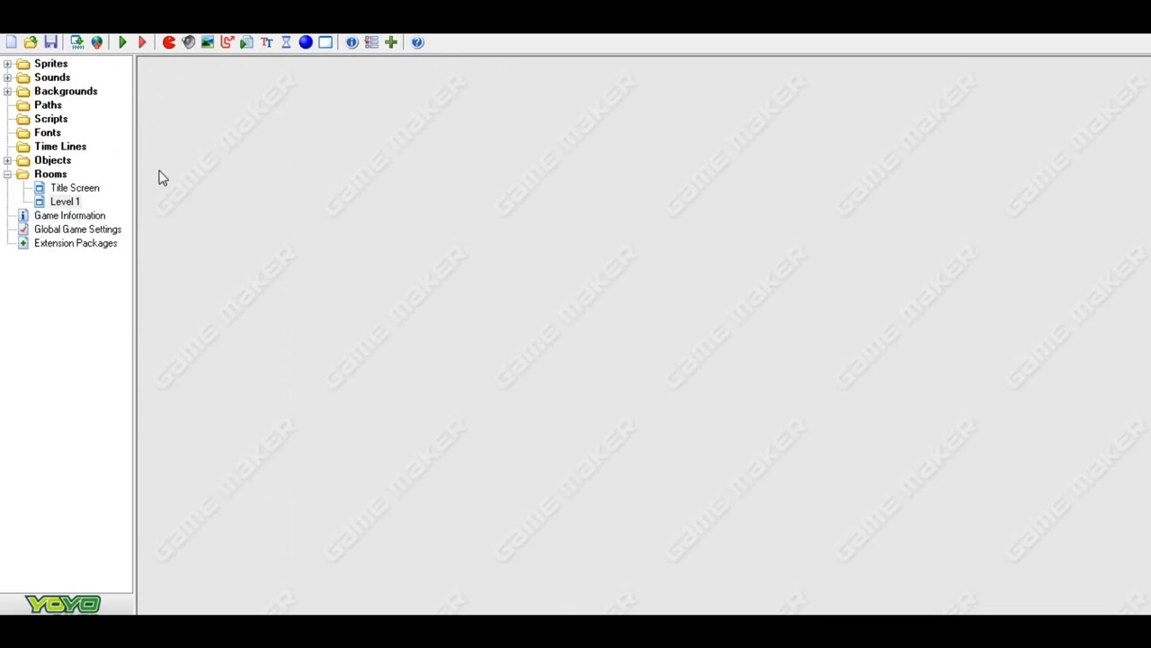
Open spr_wall's frame in the image editor and zoom in
double_click(54, 64)
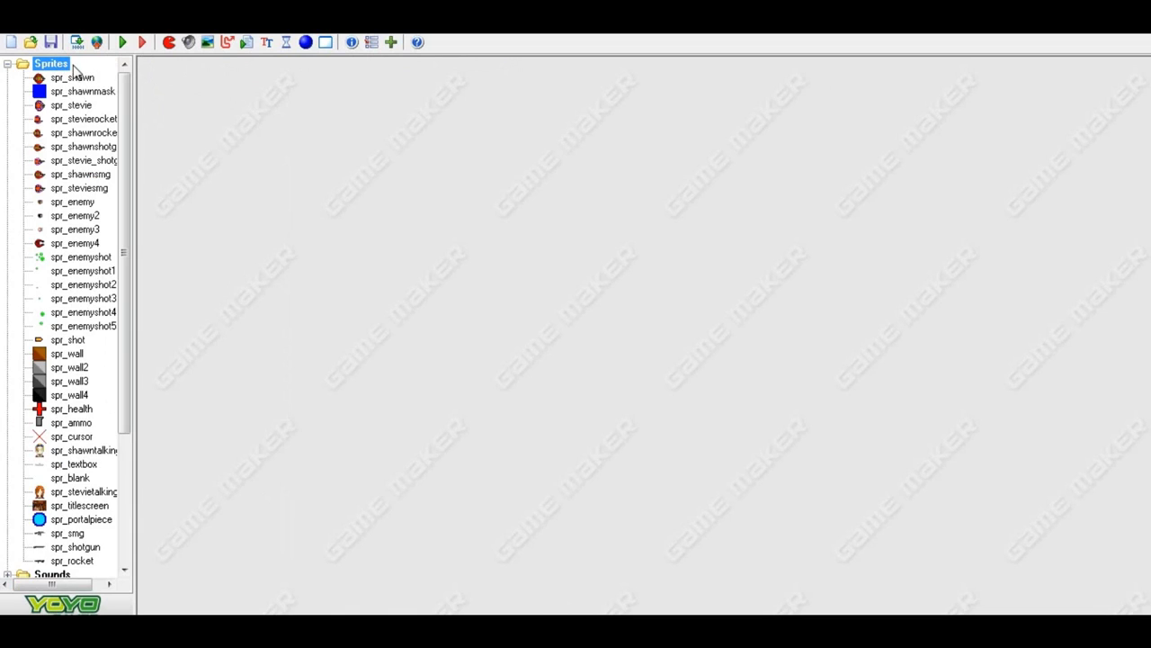
drag(127, 108, 124, 215)
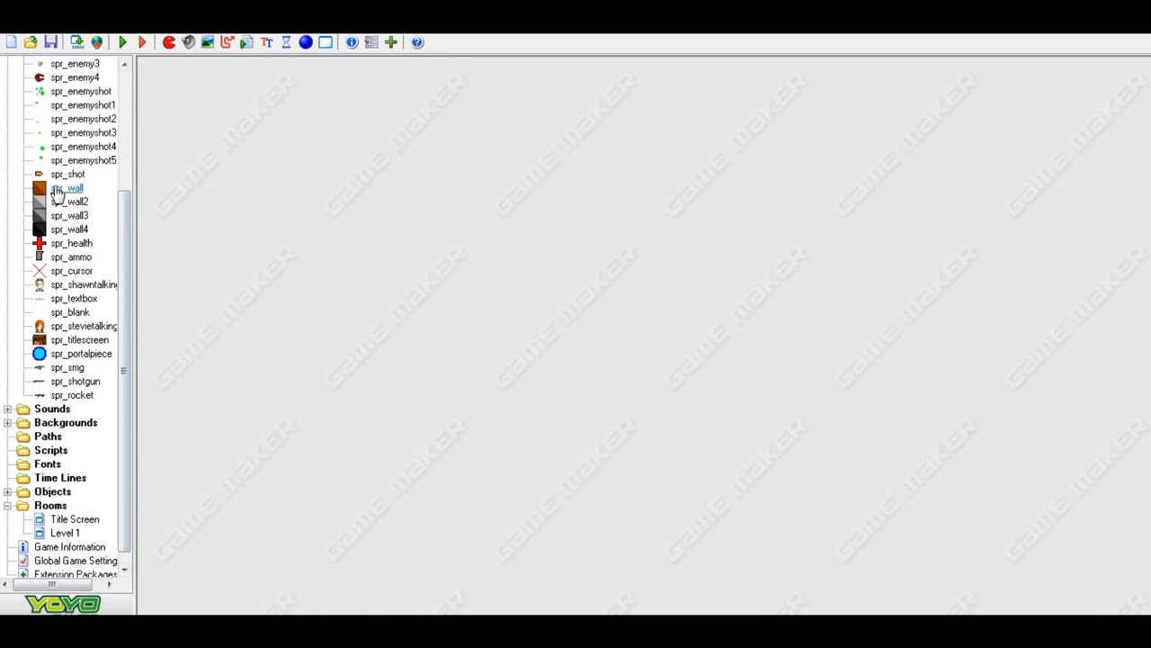
double_click(57, 189)
click(325, 266)
click(622, 83)
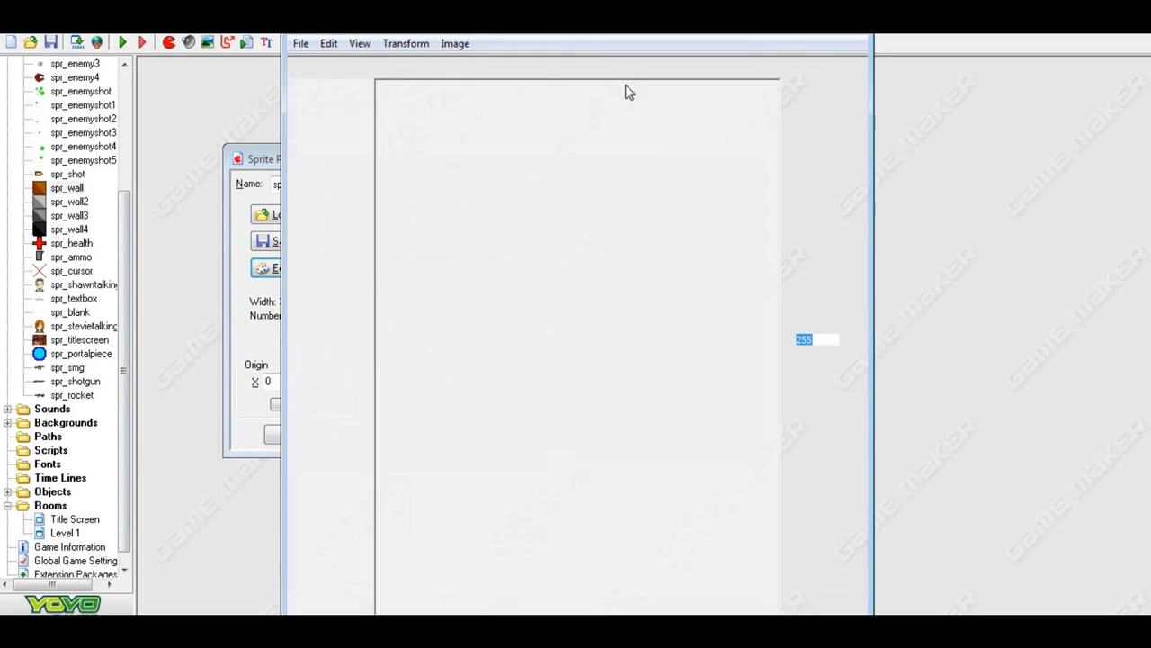
click(565, 64)
click(565, 64)
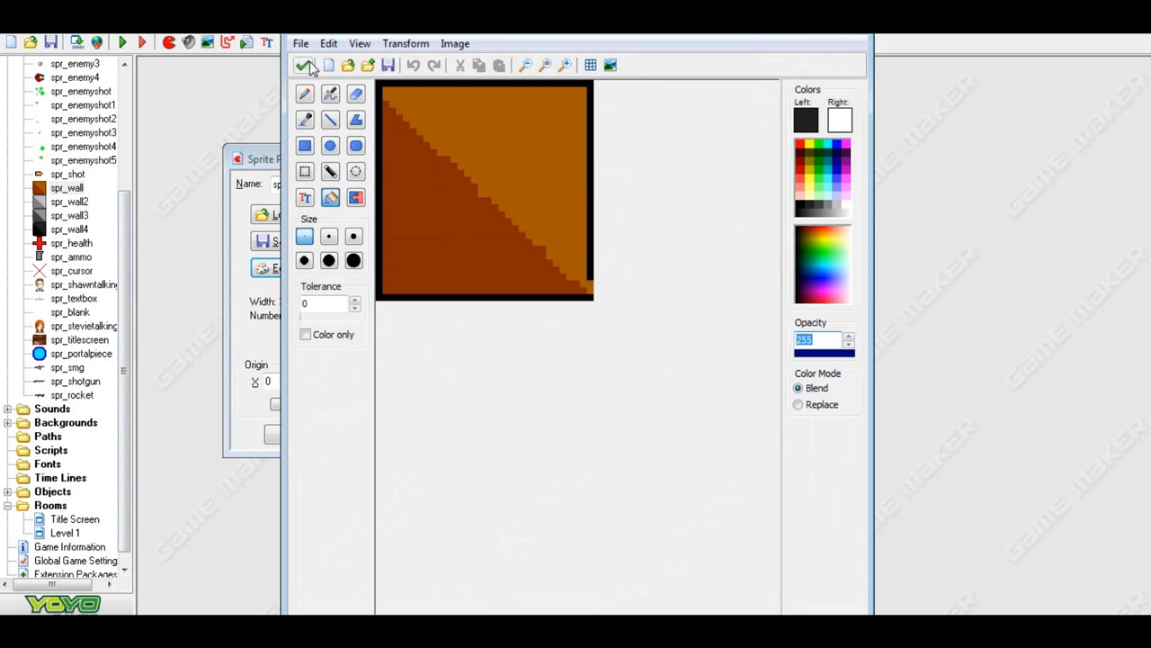
Paint the sprite's bottom-right corner pixel black
click(304, 95)
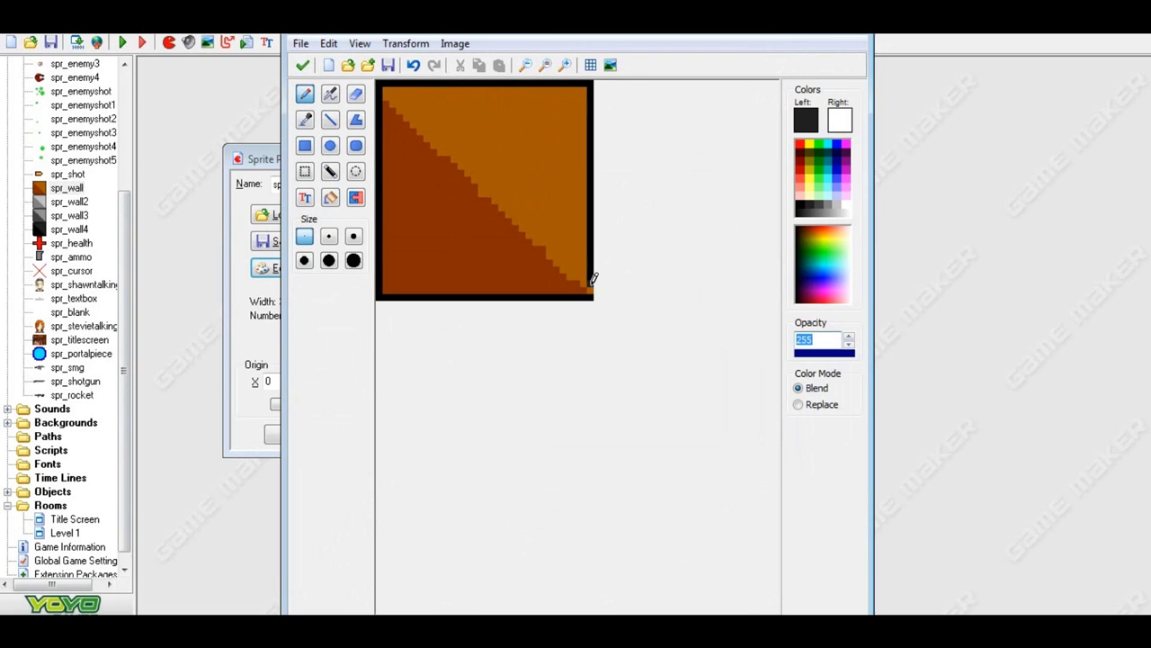
click(413, 65)
click(802, 204)
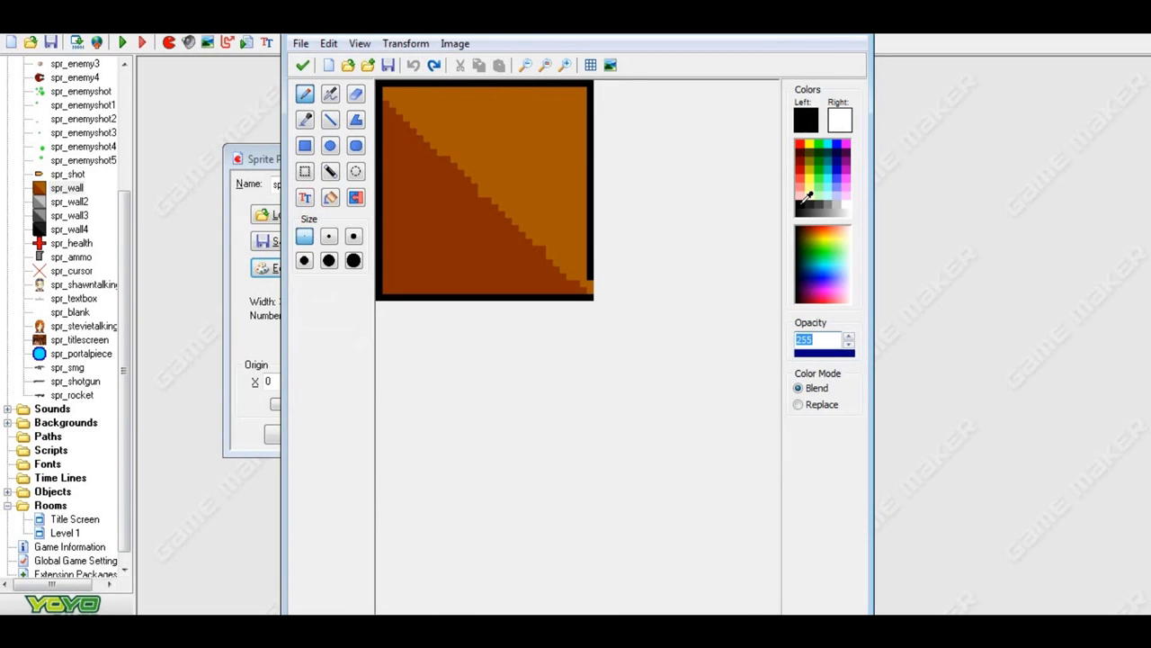
click(590, 287)
Touch up edge pixels using dark brown and lighter orange sampled from the sprite, then accept the image
click(310, 121)
click(433, 190)
click(305, 93)
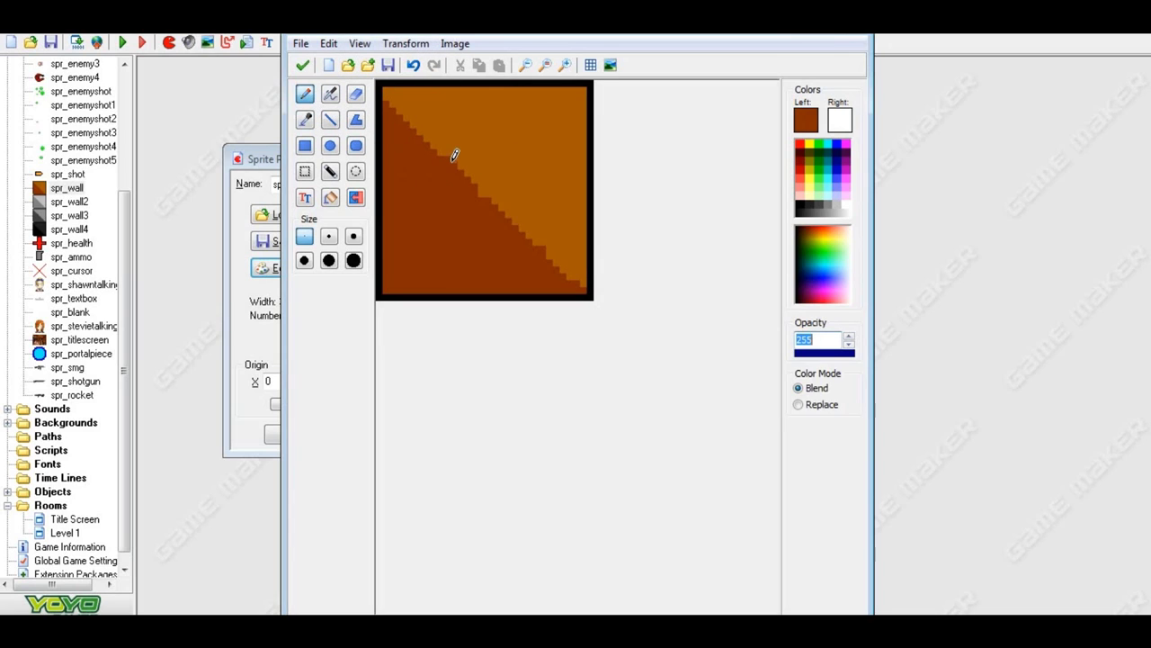
click(305, 120)
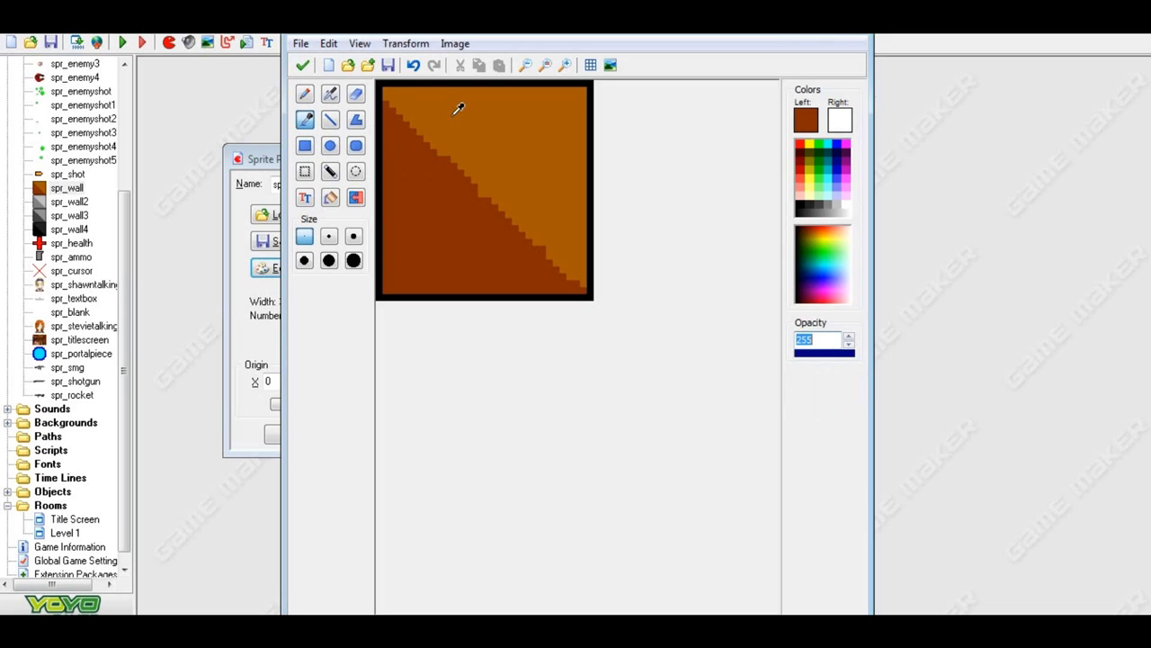
click(457, 108)
click(304, 93)
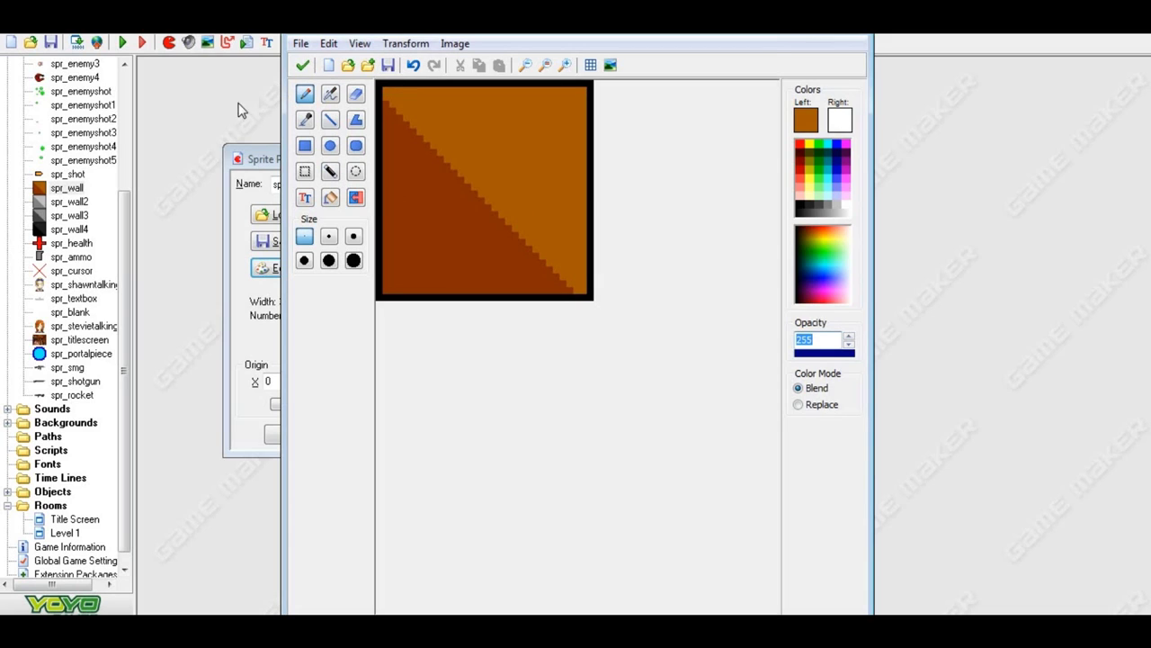
click(310, 123)
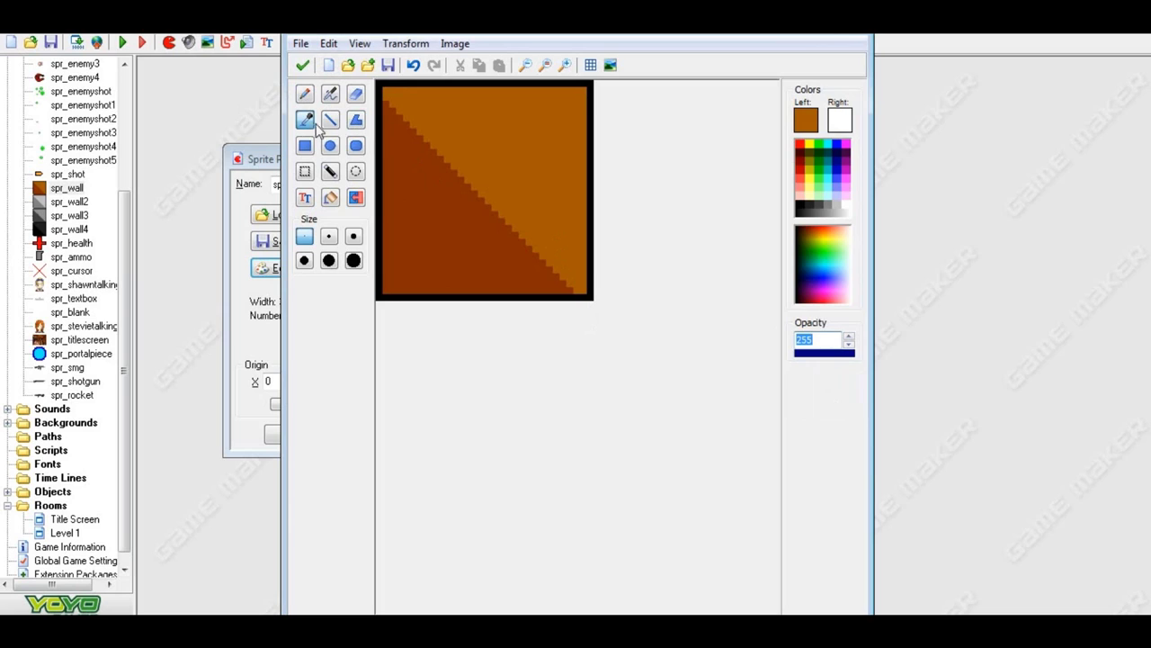
click(430, 180)
click(308, 99)
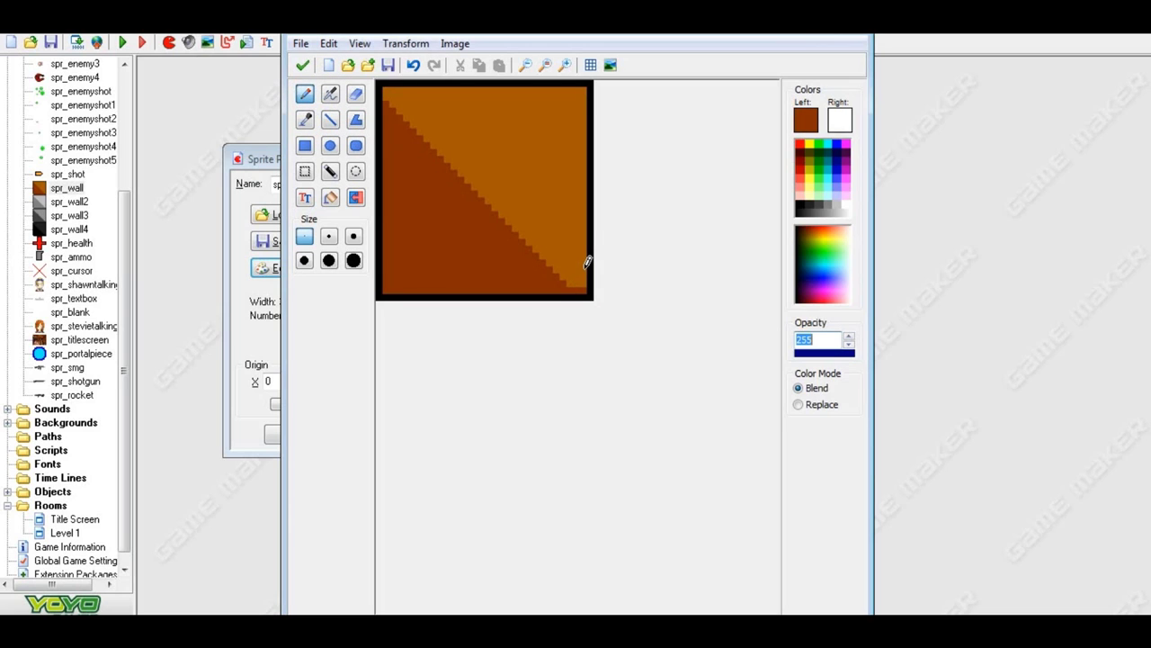
click(303, 65)
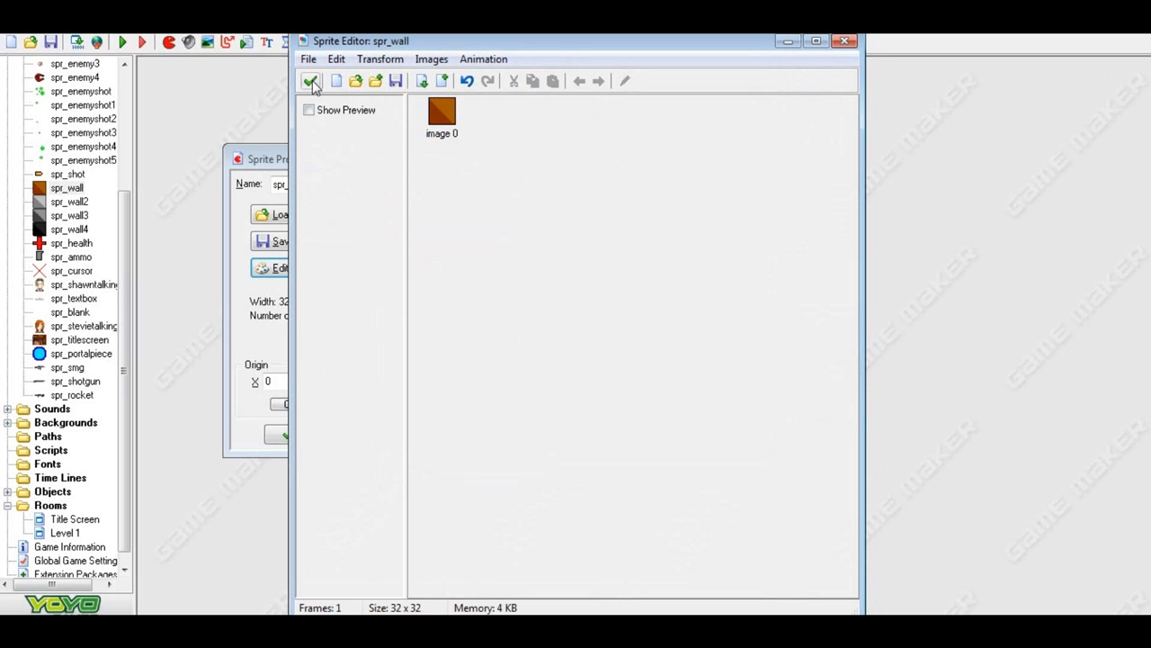
Add lighter-orange pixels at the diagonal's end and keep the spr_wall edits
click(453, 133)
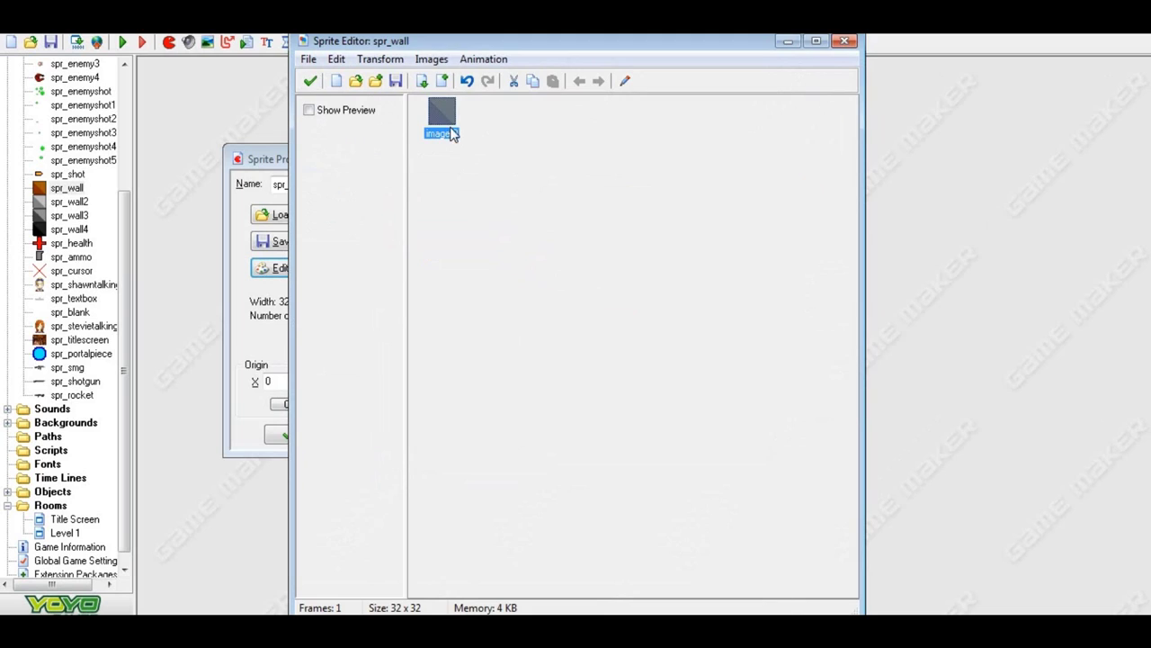
click(625, 81)
click(565, 66)
click(566, 67)
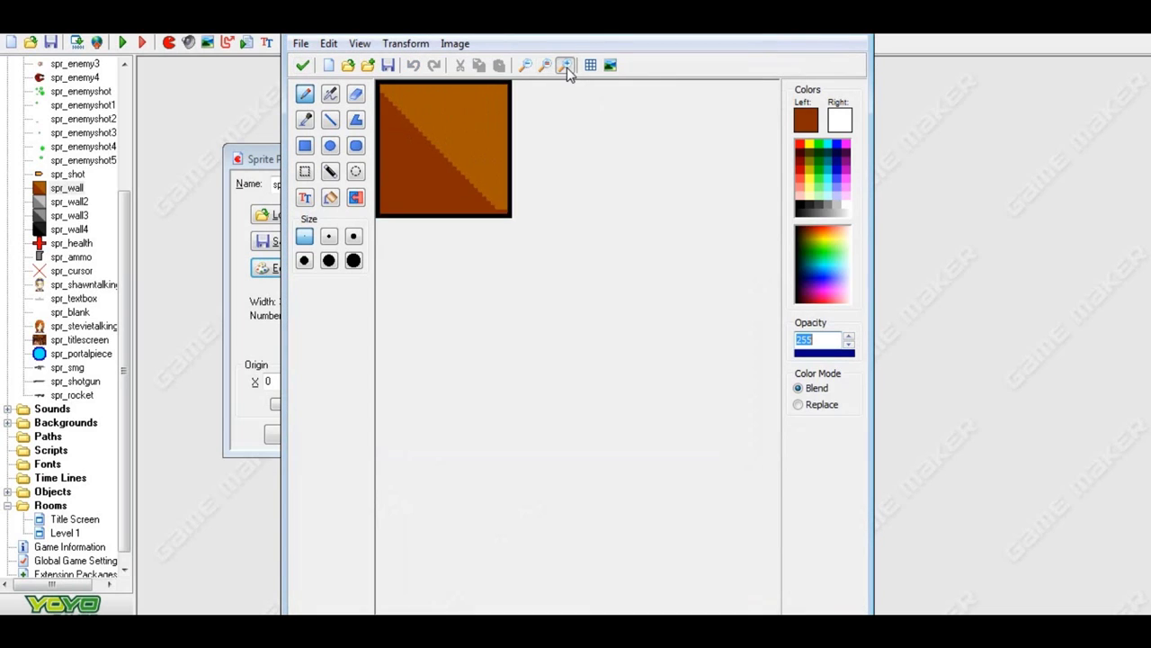
click(305, 120)
click(448, 105)
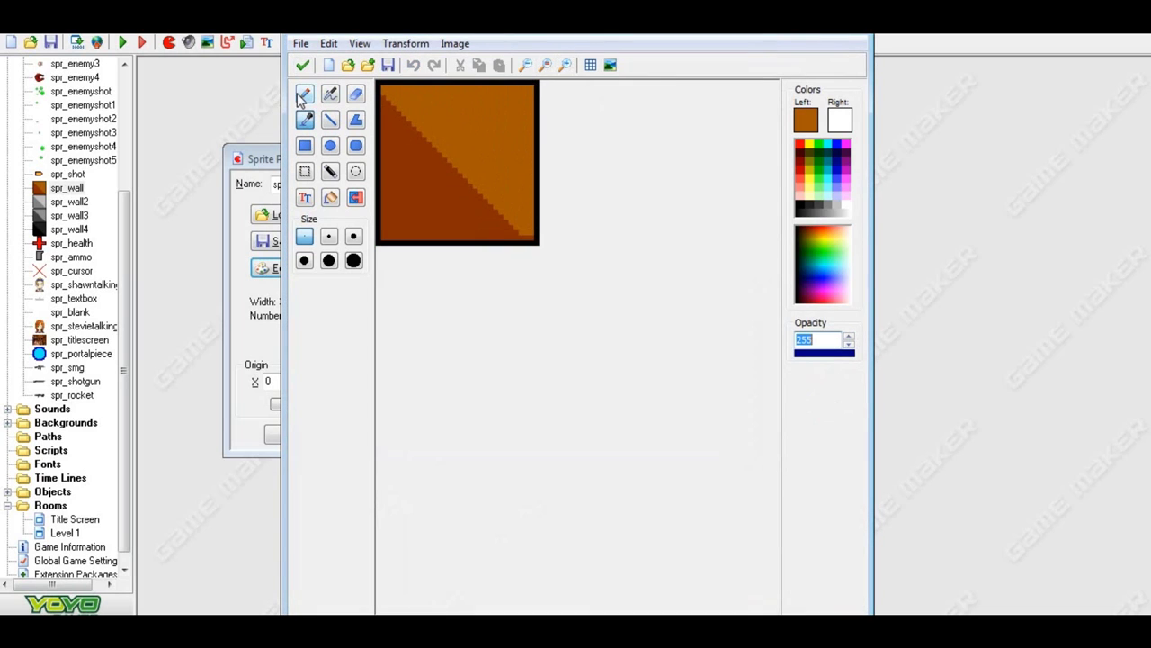
click(302, 96)
click(532, 234)
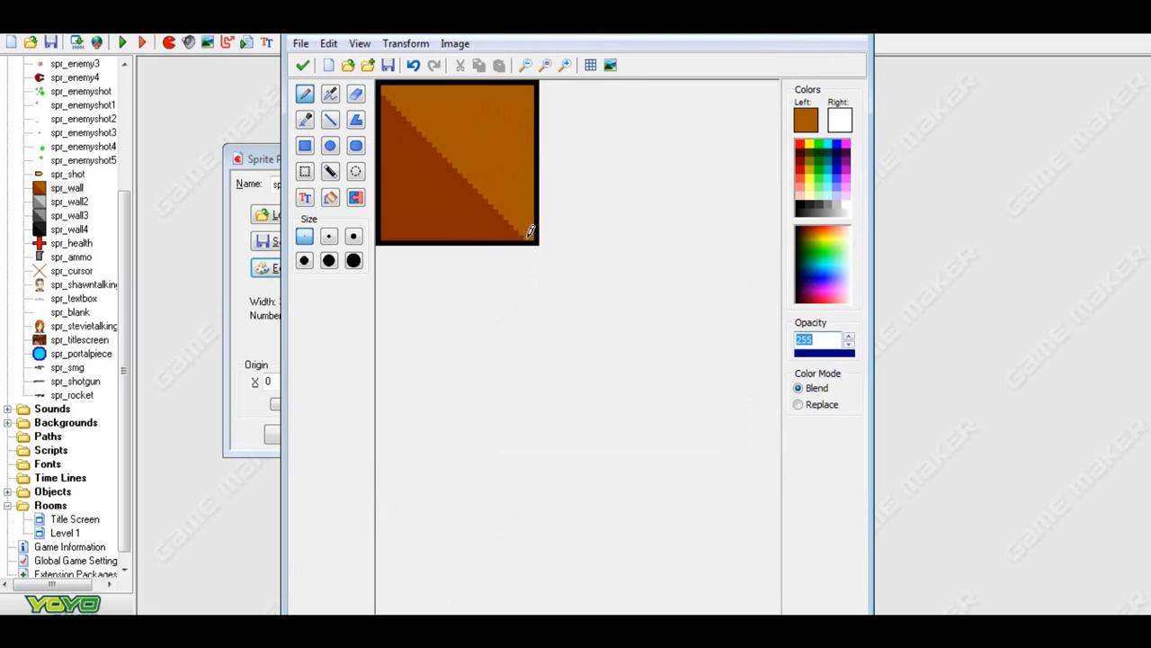
click(302, 69)
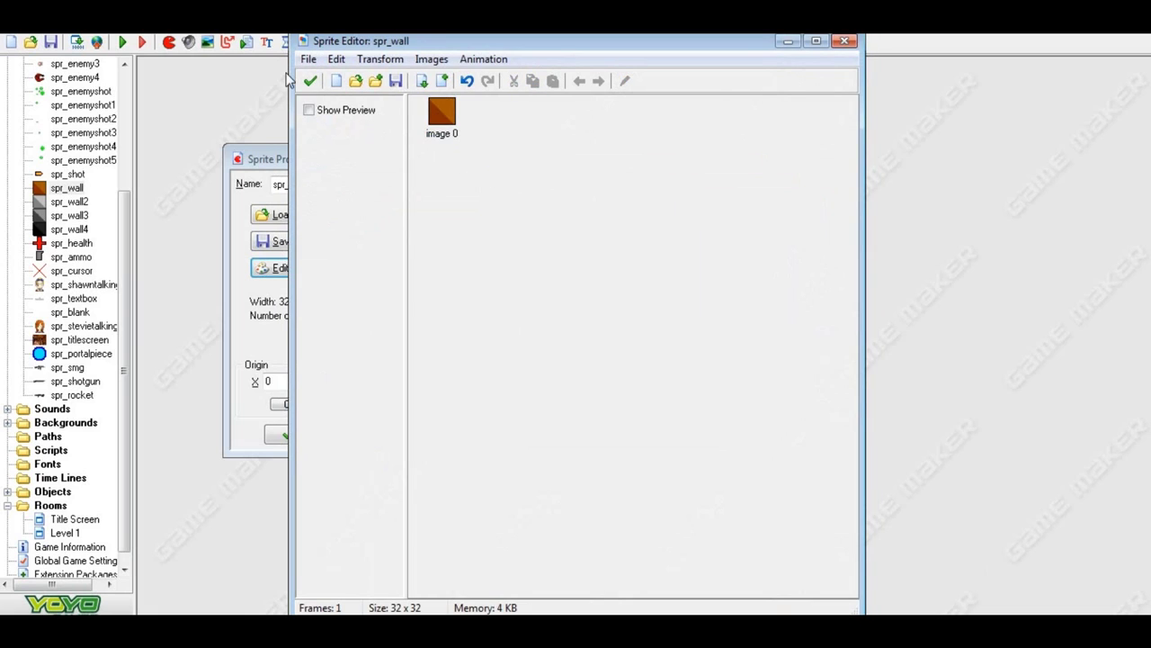
click(309, 80)
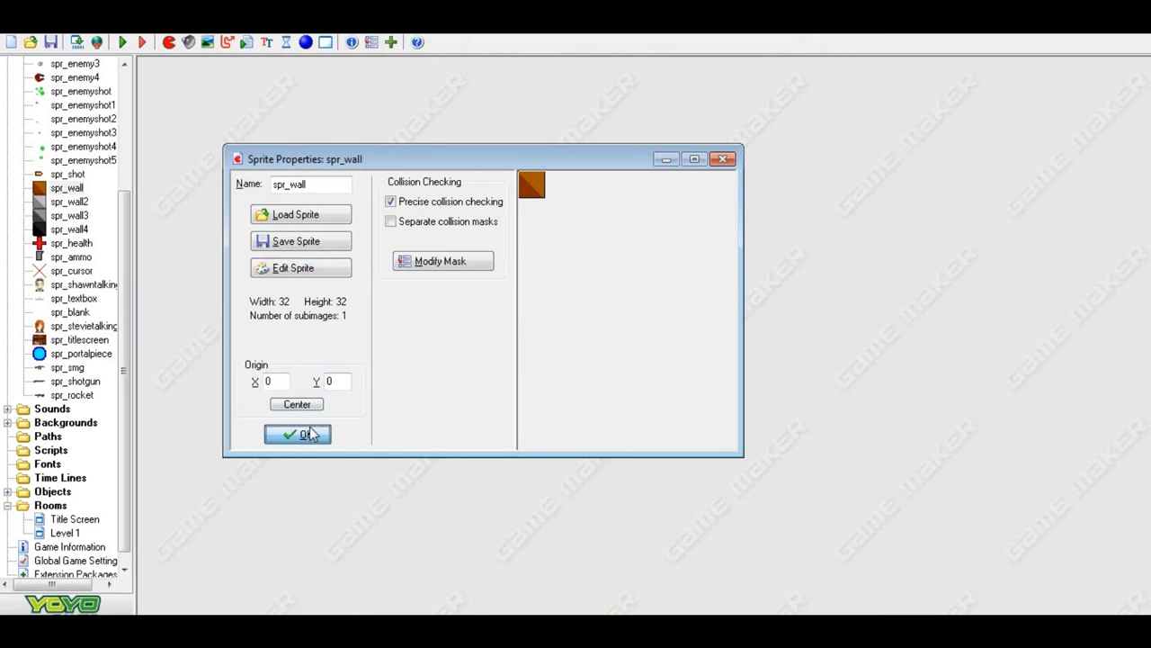
Close spr_wall's properties and open spr_wall2's image 0, zoomed in
click(310, 435)
double_click(77, 201)
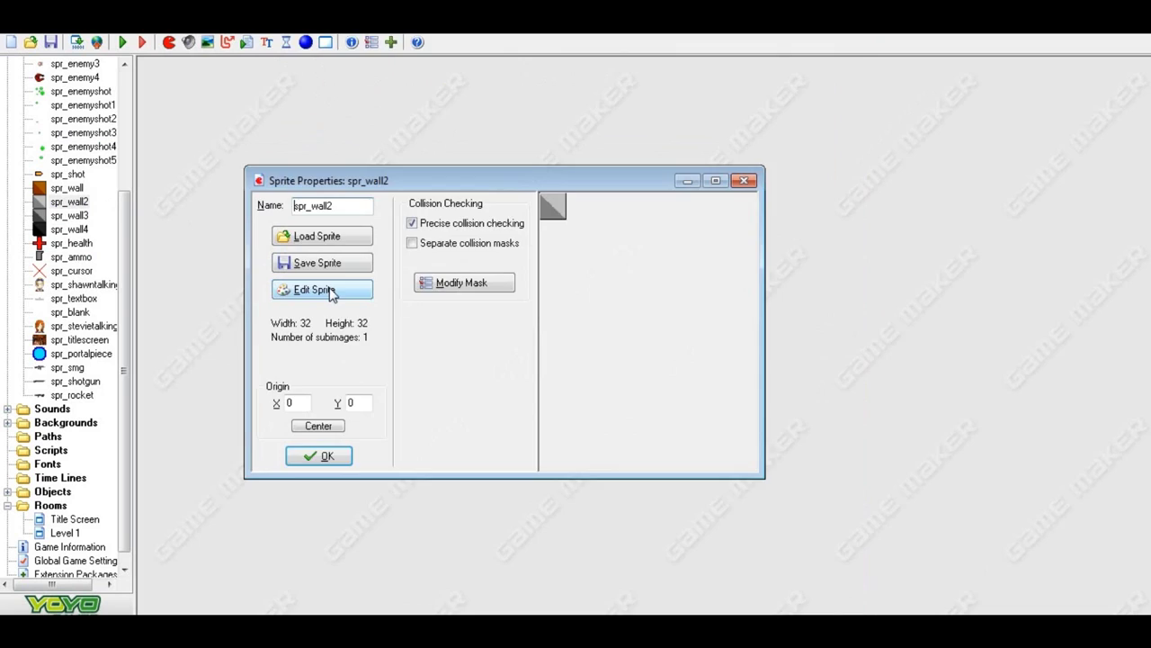
click(325, 290)
click(625, 80)
click(568, 70)
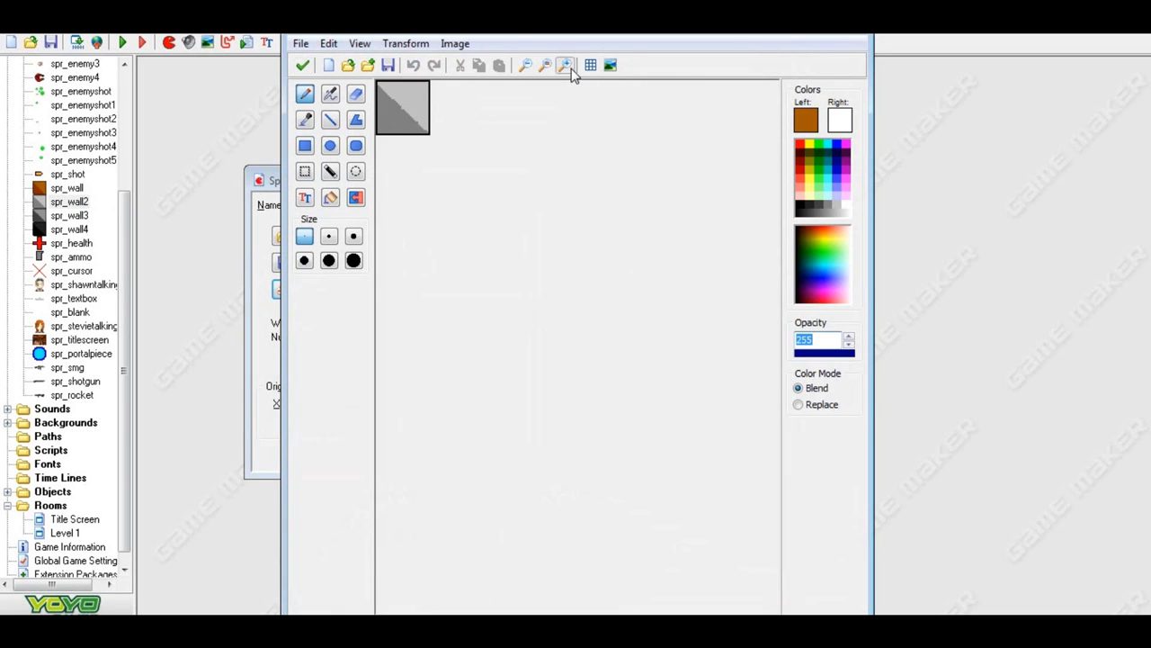
click(569, 69)
click(569, 69)
click(567, 68)
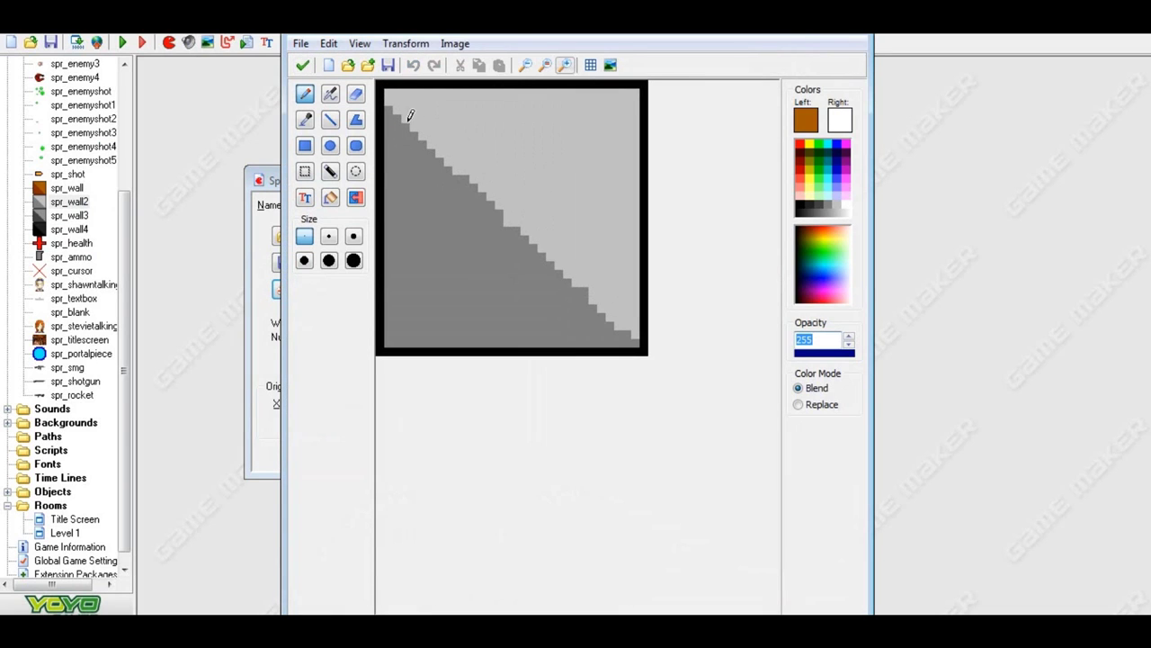
Fill gap pixels along the diagonal edge with the sprite's light grey and confirm all dialogs
click(355, 94)
click(464, 180)
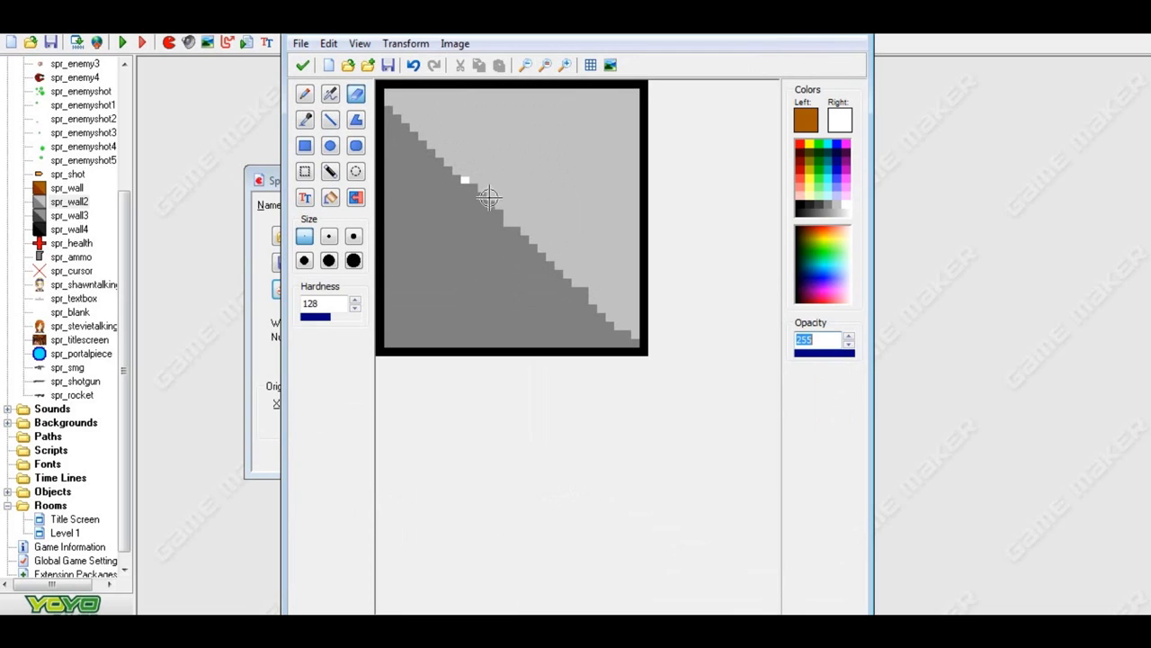
click(413, 72)
click(304, 120)
click(531, 147)
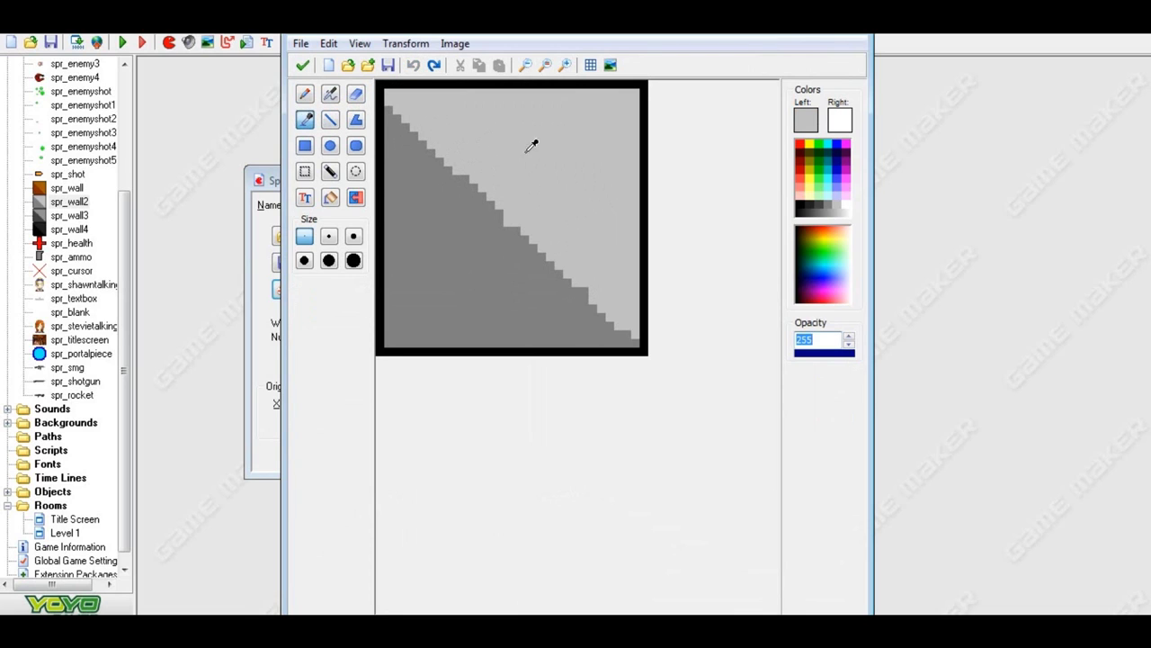
click(304, 94)
click(468, 177)
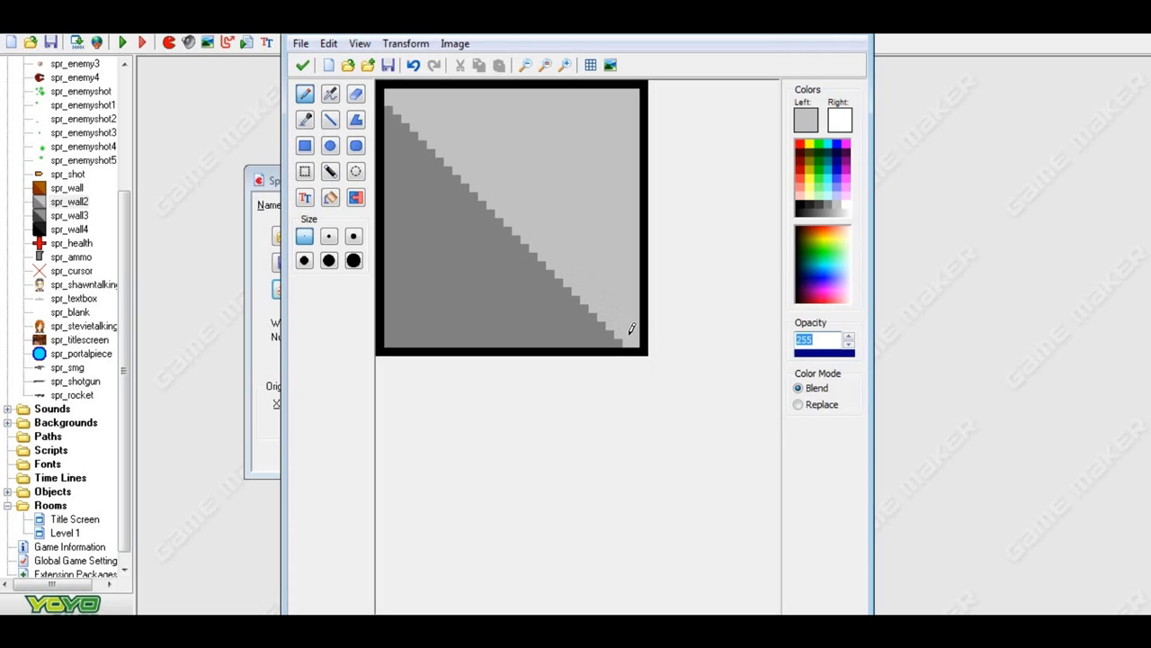
click(302, 66)
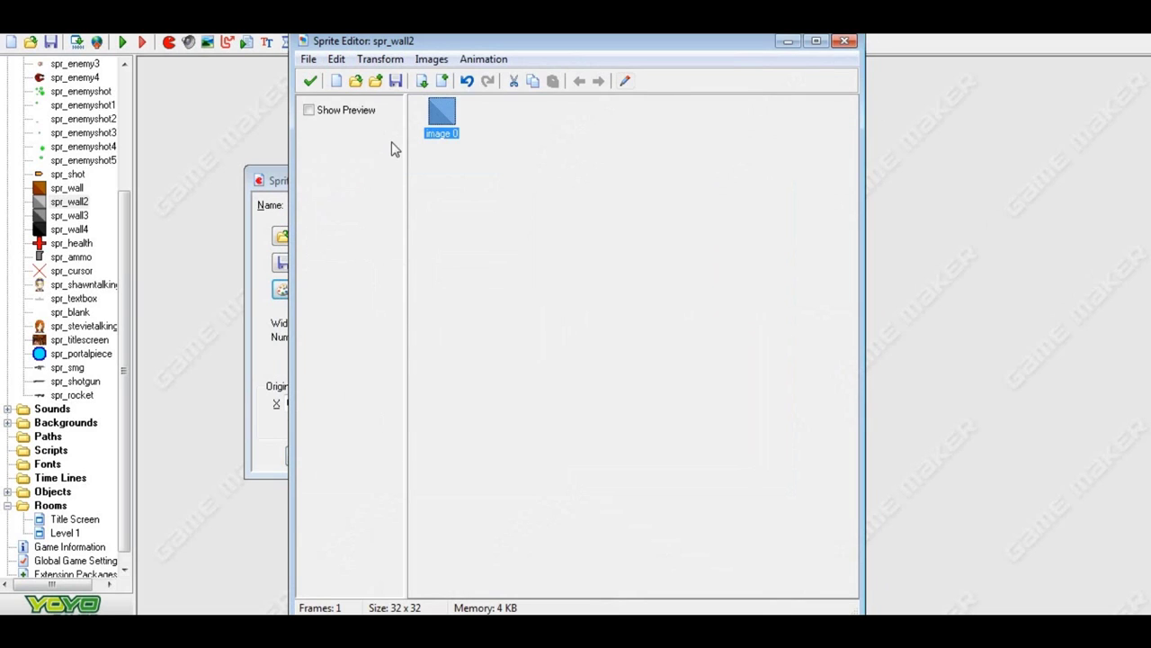
click(309, 81)
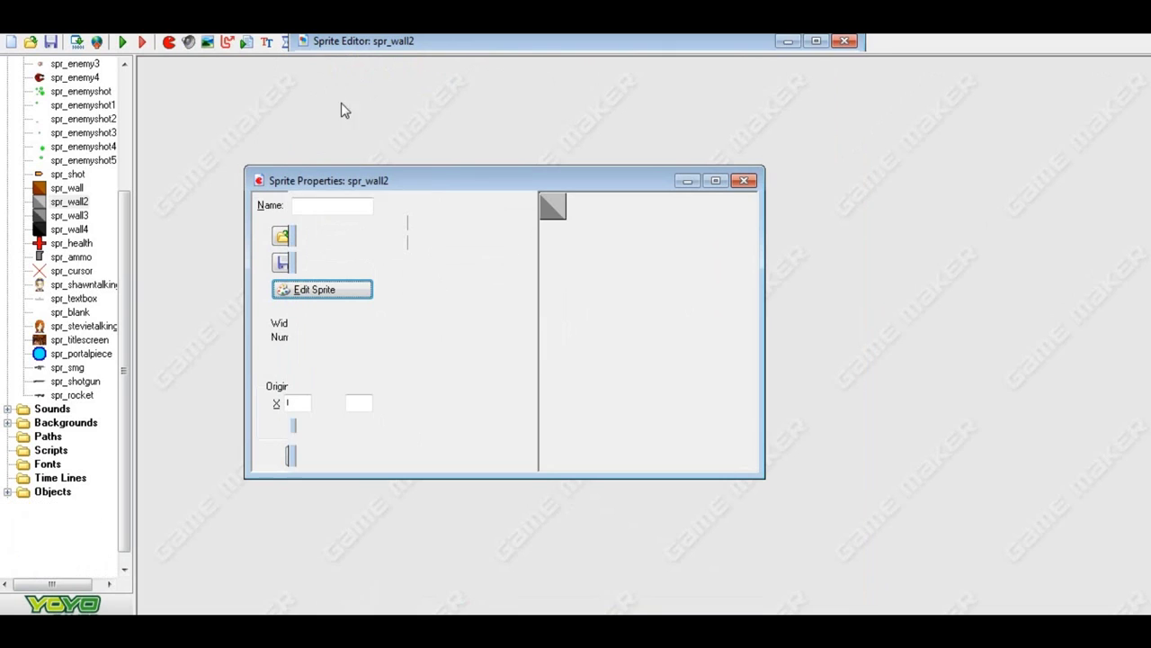
click(331, 457)
Open spr_wall3's image 0 in the image editor and zoom in twice
double_click(70, 216)
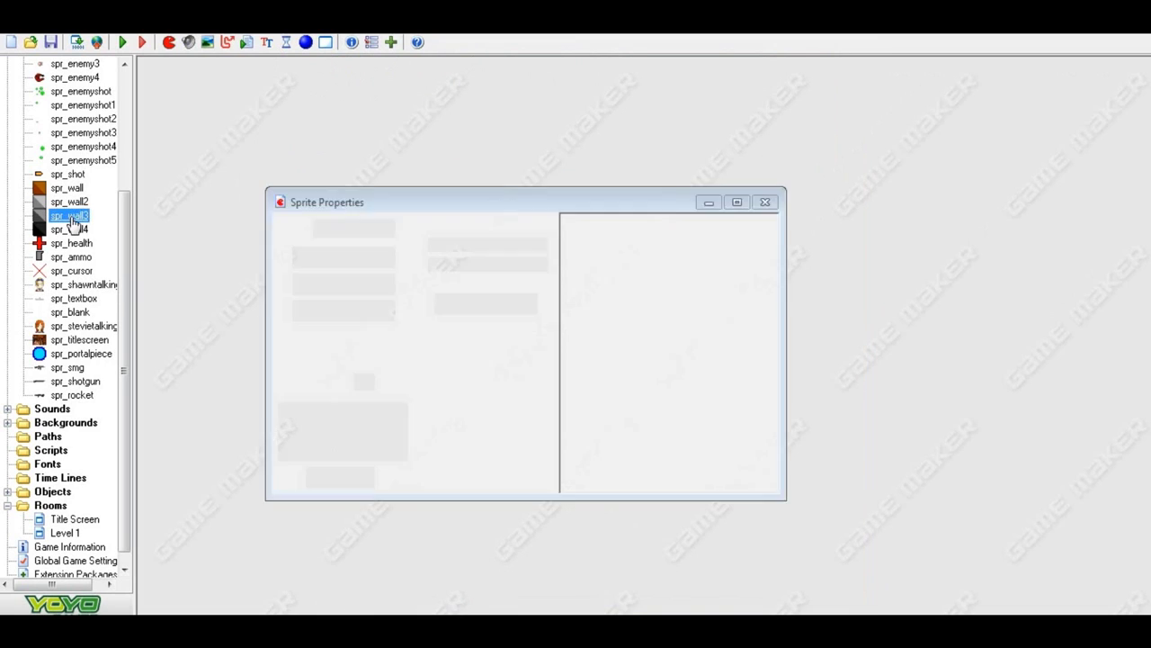
click(387, 310)
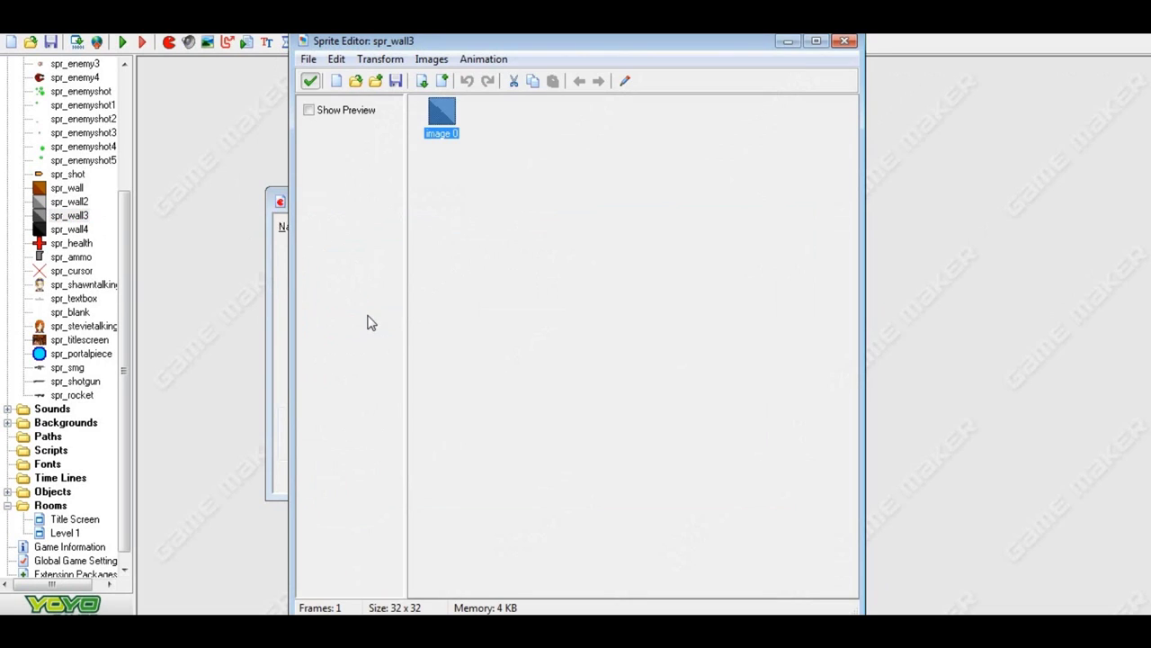
click(625, 81)
click(565, 64)
click(564, 65)
click(565, 65)
click(565, 64)
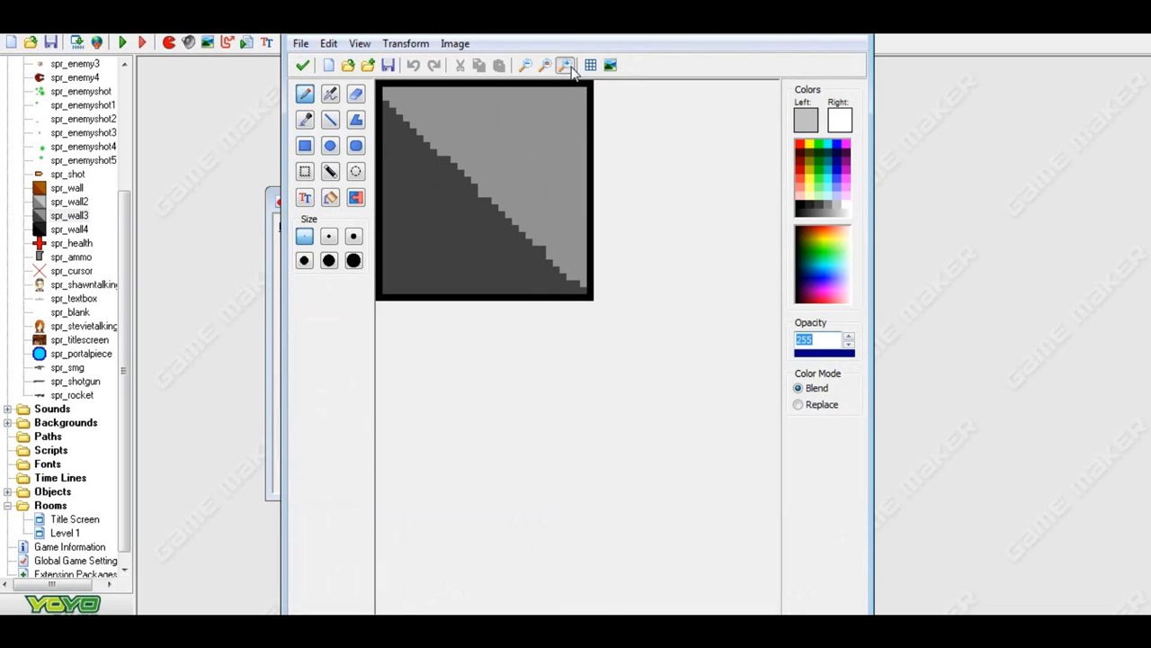
Sample the sprite's light grey, pencil it along the diagonal edge, then apply and close everything
click(308, 118)
click(429, 108)
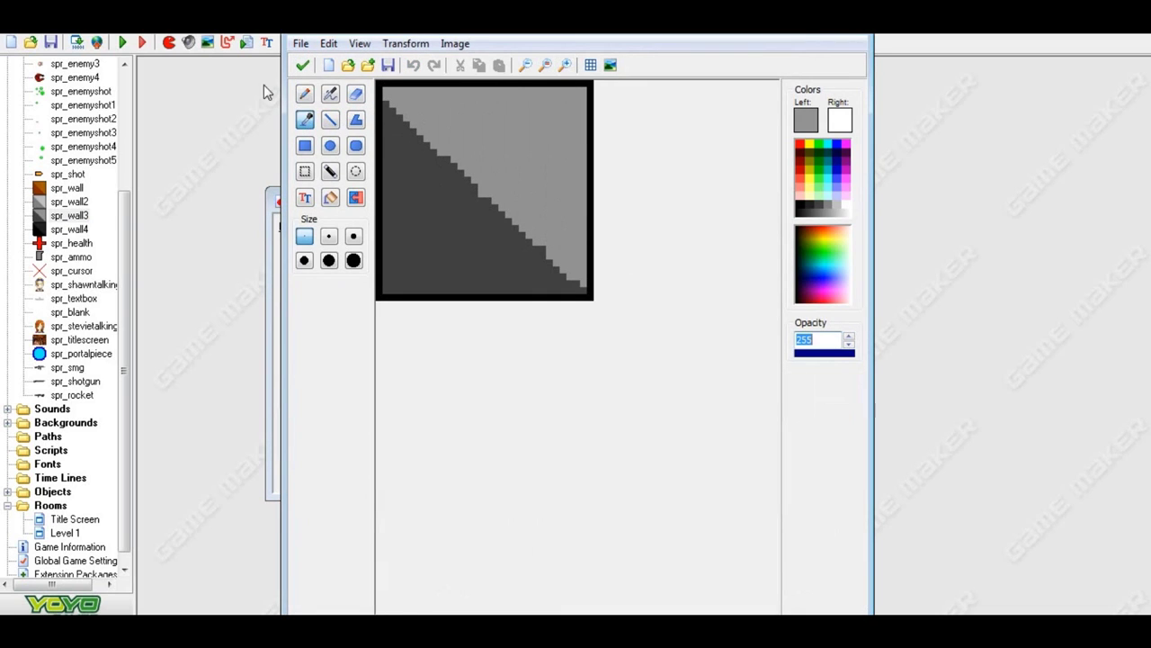
click(305, 94)
click(449, 157)
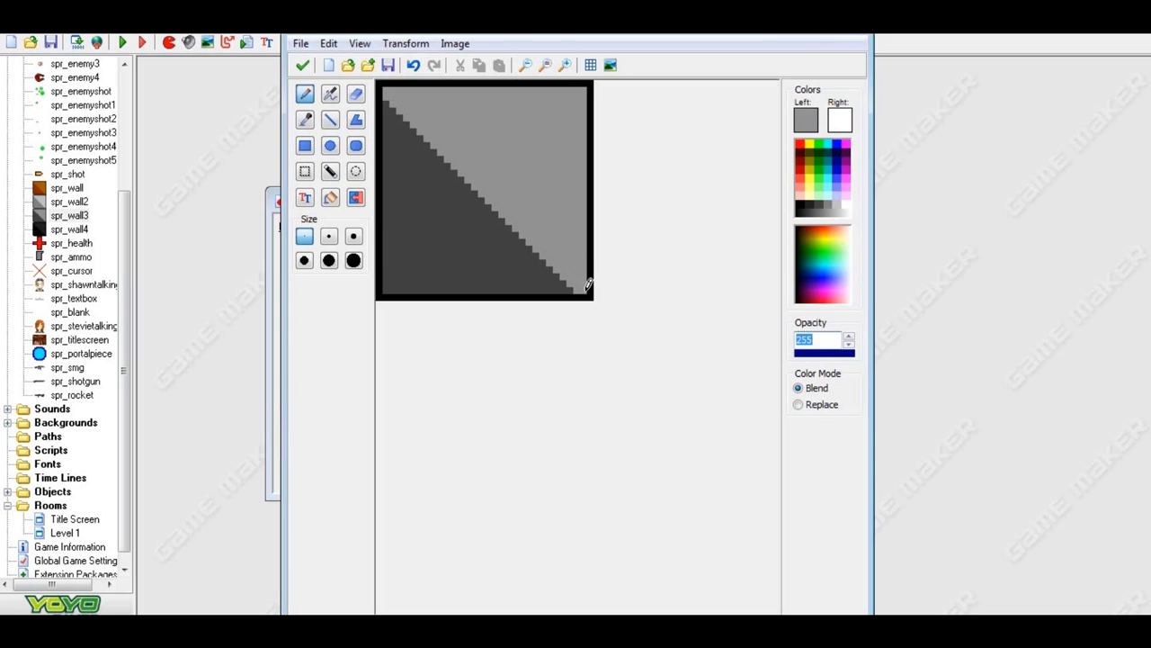
click(302, 65)
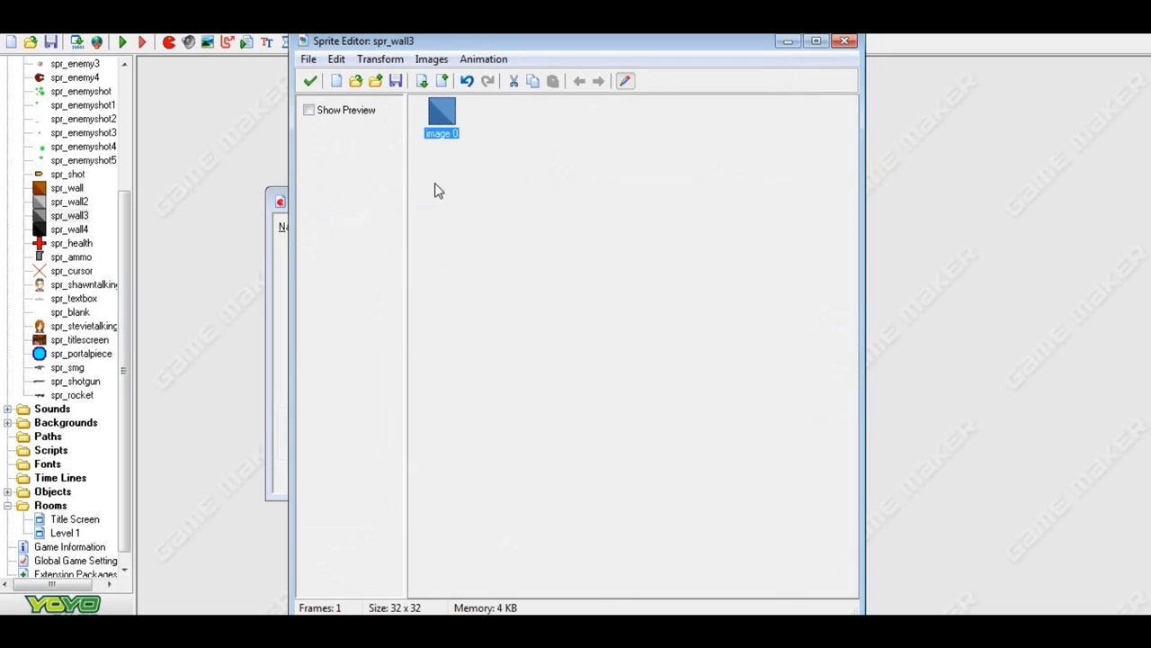
click(309, 80)
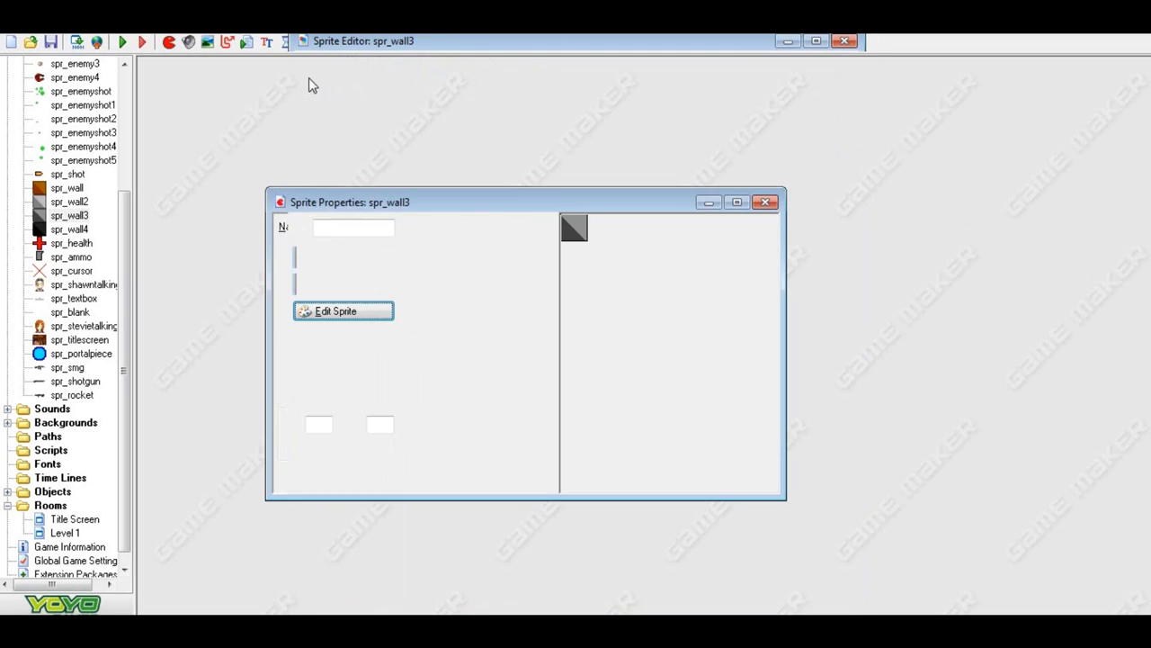
click(355, 484)
Open spr_wall4's image 0 in the image editor, zoomed in three levels
double_click(71, 230)
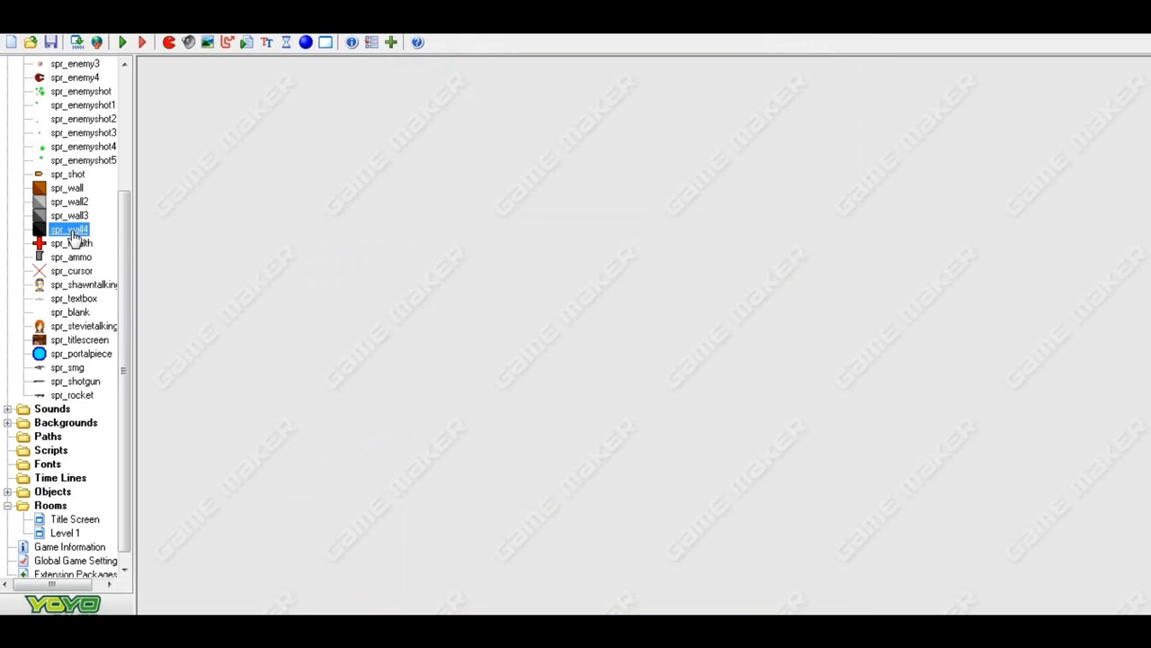
click(405, 335)
click(625, 81)
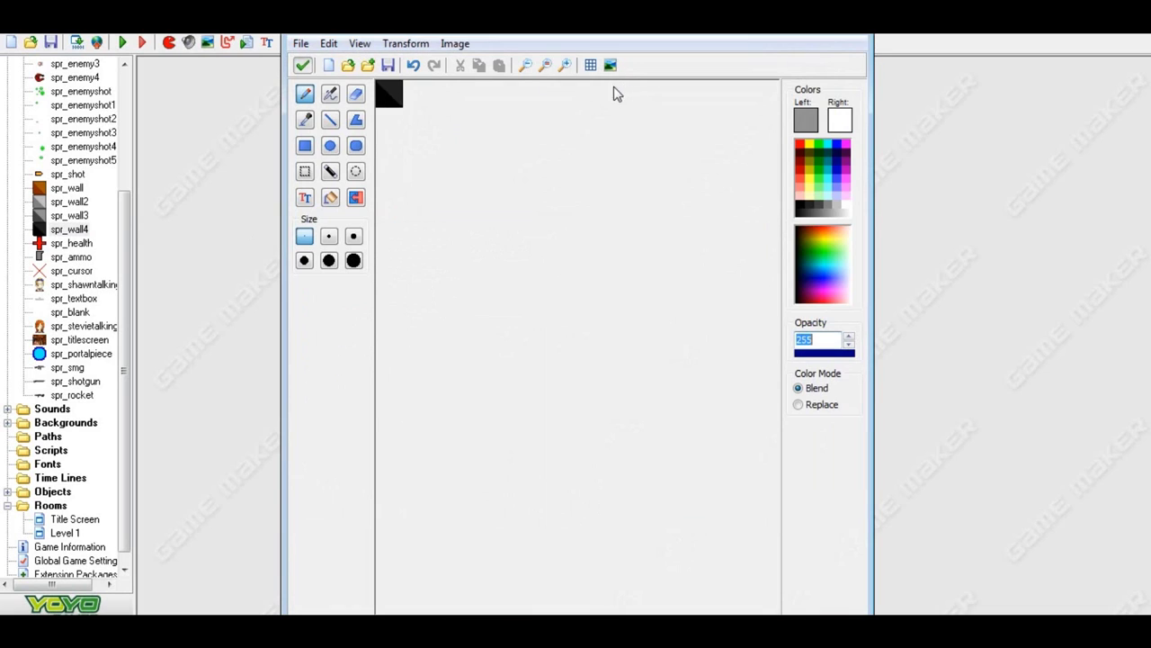
click(564, 65)
click(565, 65)
click(565, 65)
Pencil the diagonal edge with sampled dark grey and pure black, then apply and close the editor
click(304, 119)
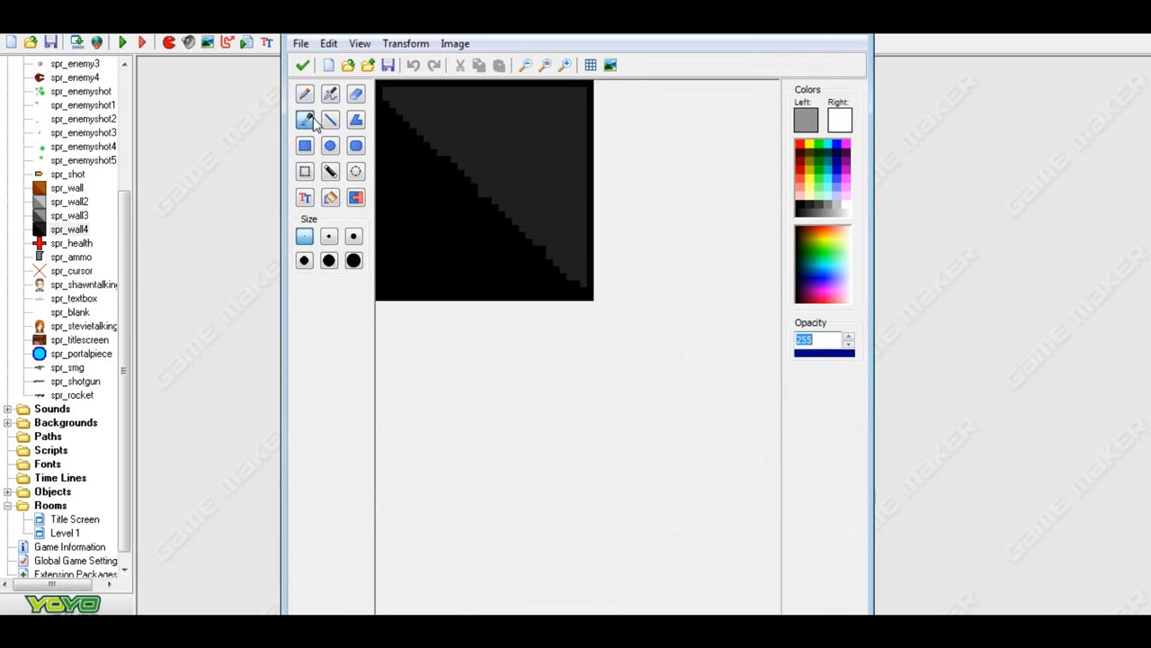
click(456, 122)
click(304, 94)
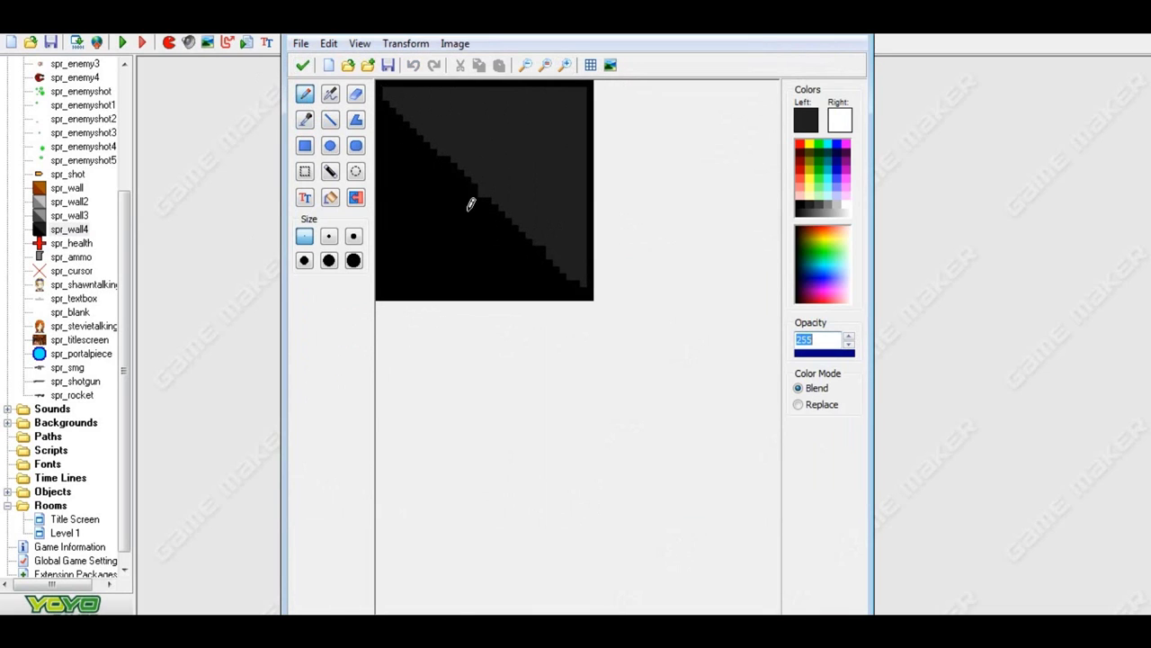
click(453, 154)
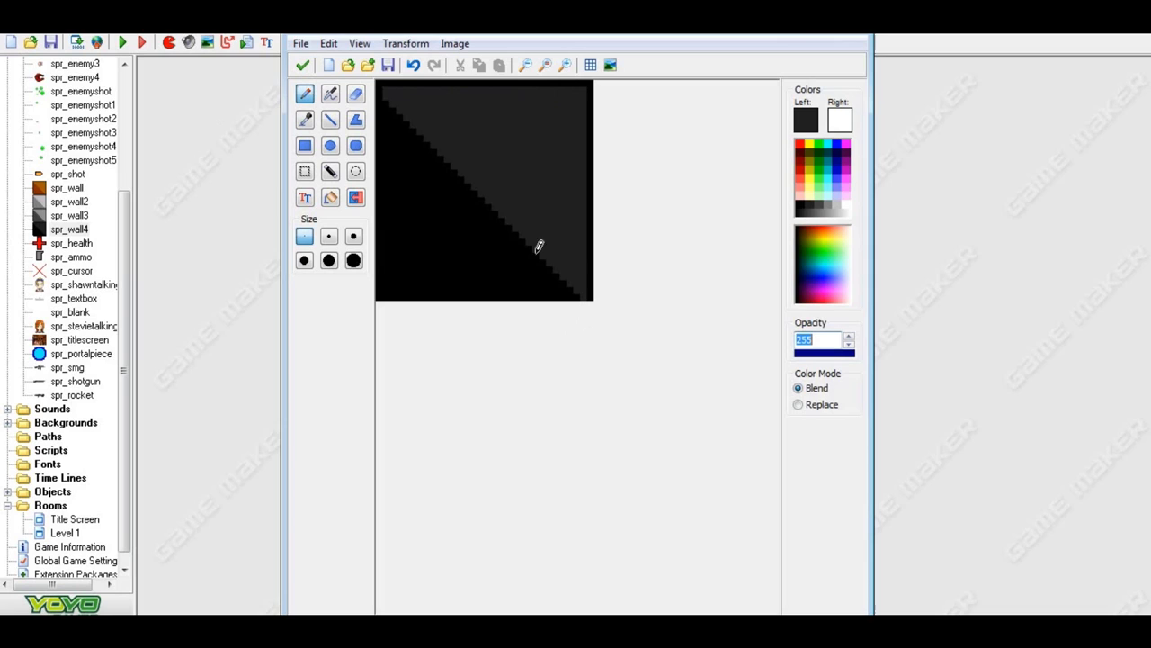
click(800, 205)
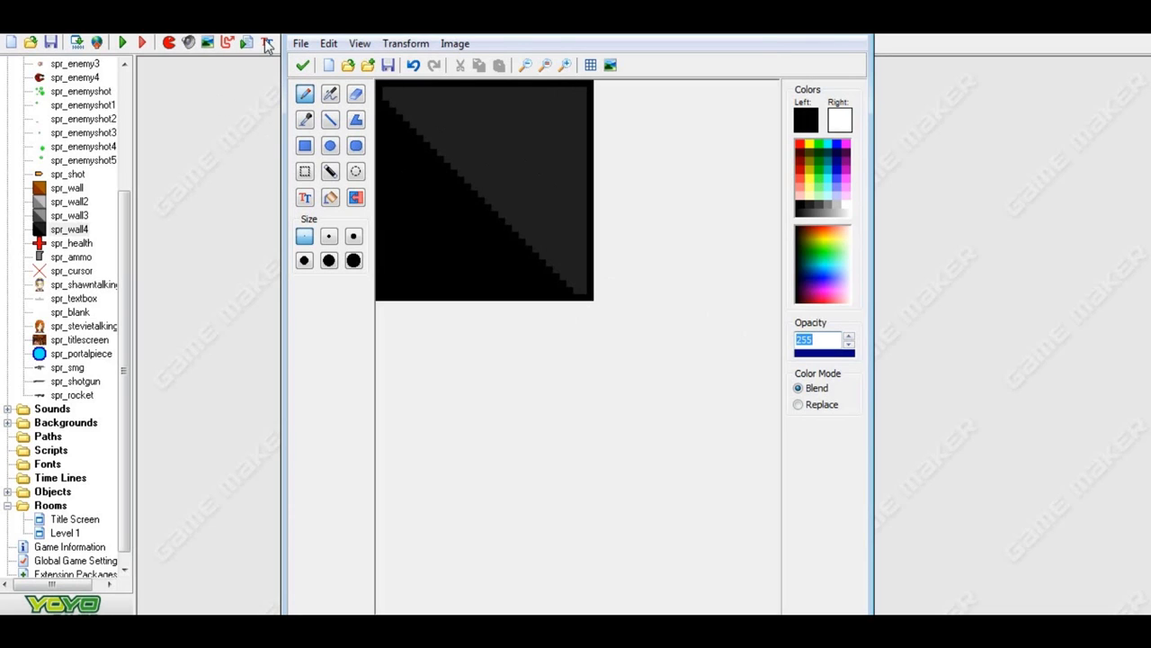
click(303, 64)
click(309, 80)
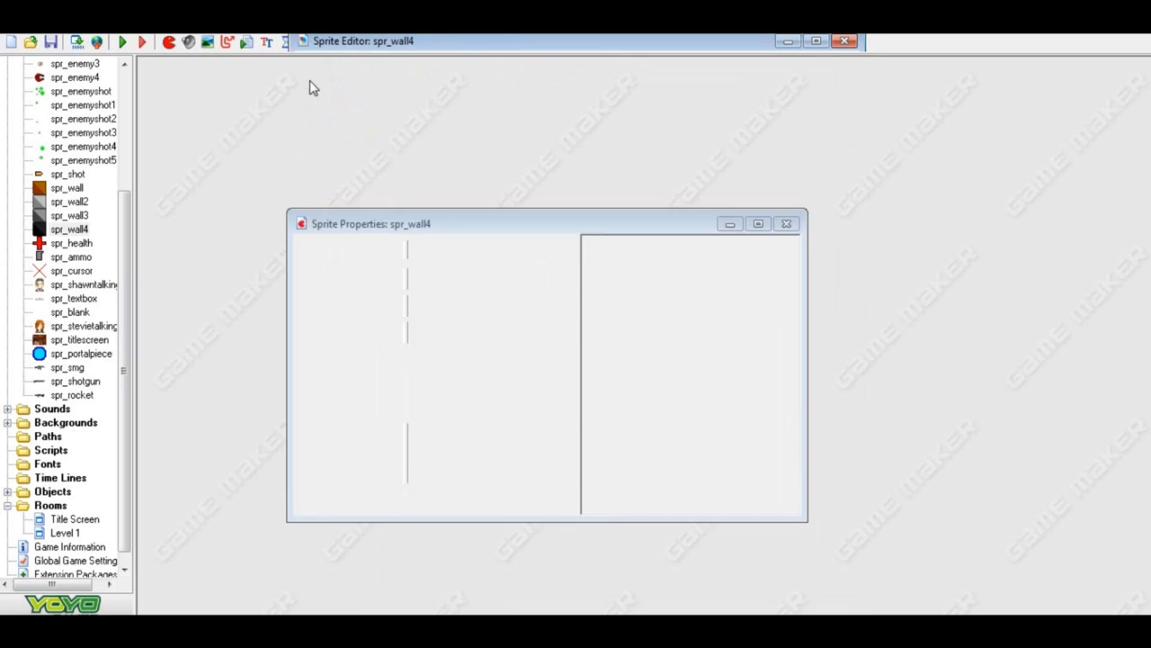
Close spr_wall4's properties, collapse Sprites, and open the Level 1 room maximized
click(364, 498)
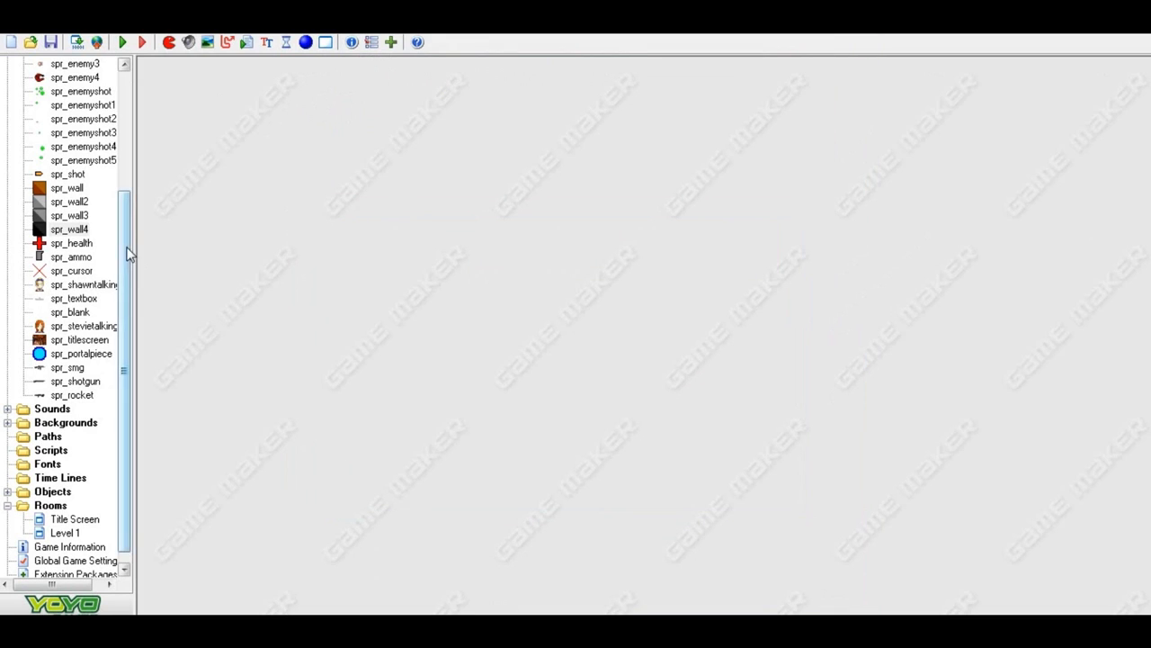
drag(126, 252, 116, 92)
double_click(50, 63)
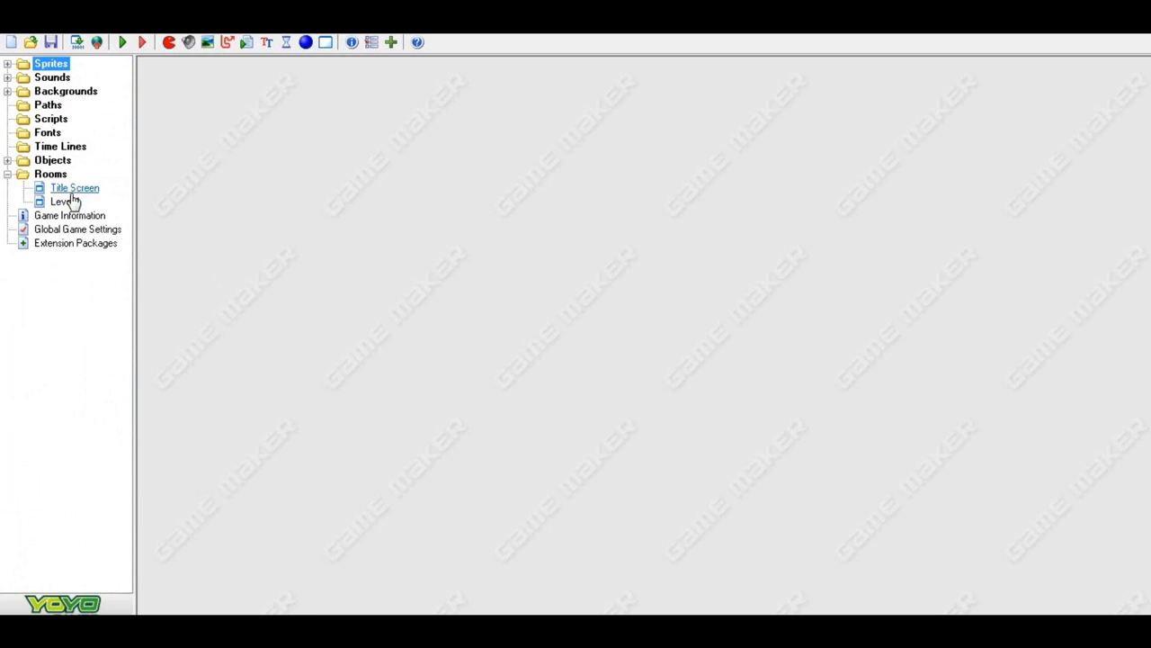
double_click(65, 201)
click(809, 236)
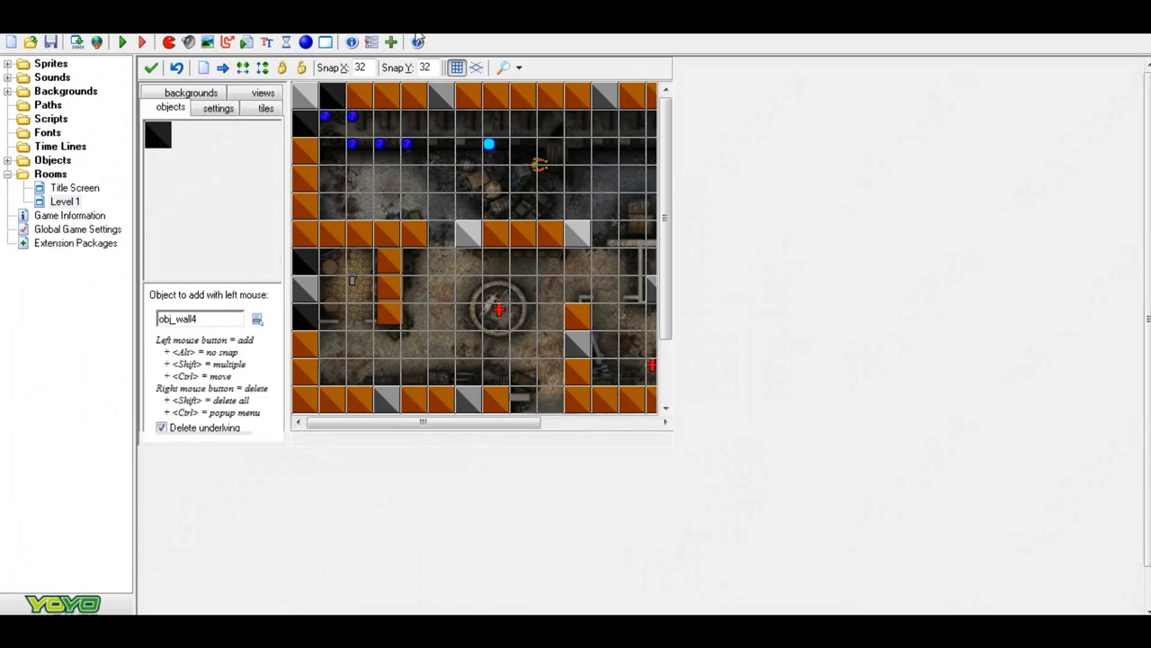